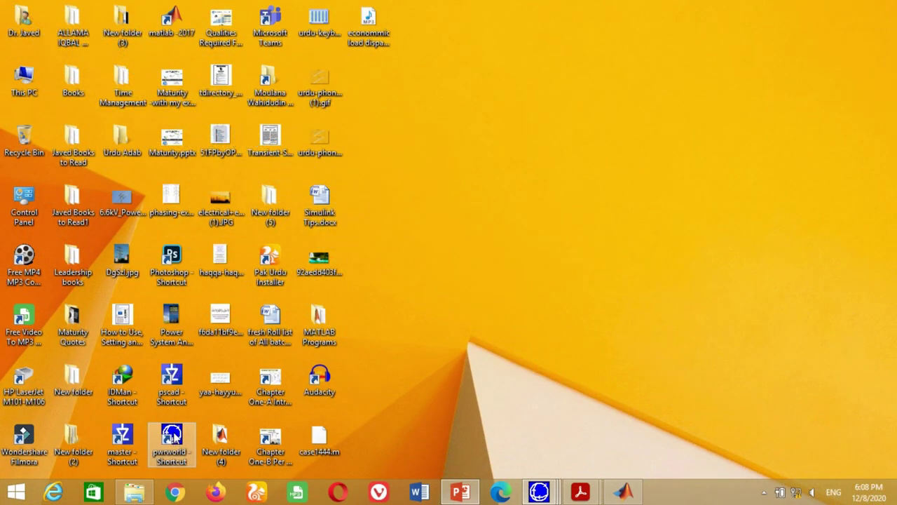
Launch PowerWorld Simulator and create a new case with its blank oneline window maximized
{"action": "double_click", "coordinate": [173, 437]}
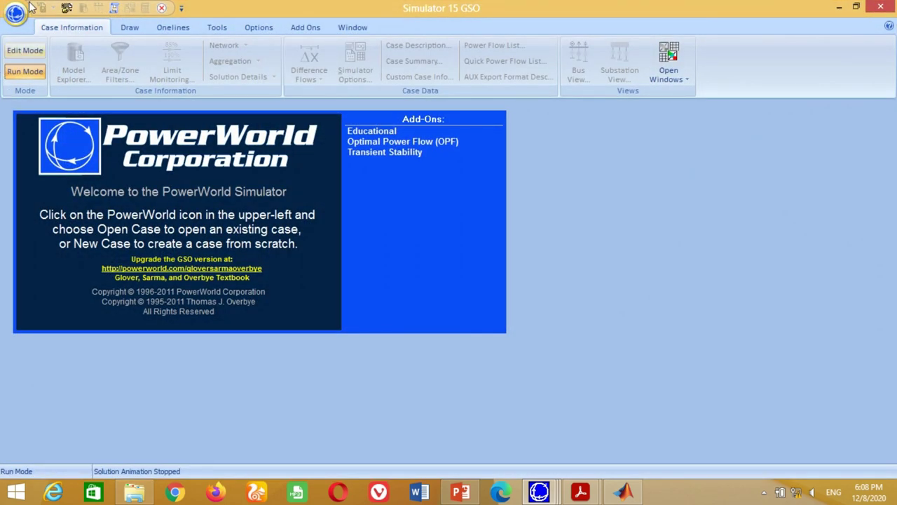
{"action": "left_click", "coordinate": [15, 14]}
{"action": "left_click", "coordinate": [31, 38]}
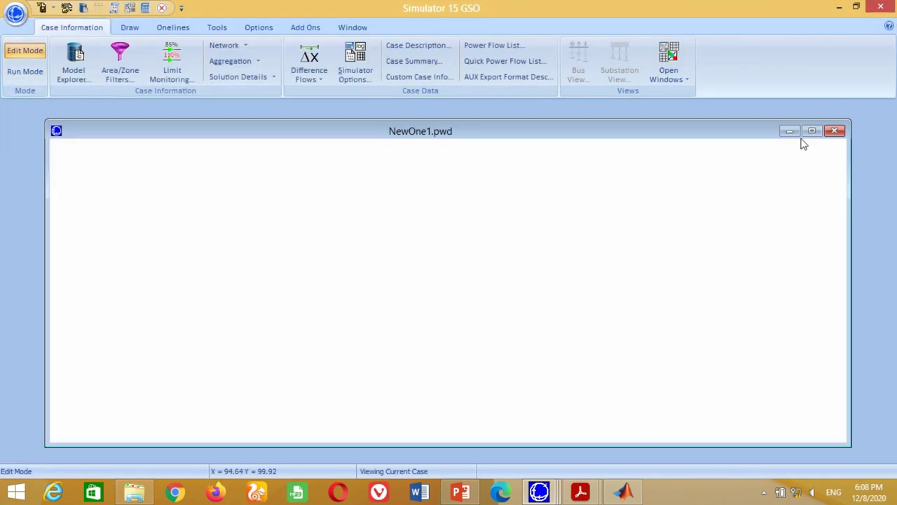
{"action": "left_click", "coordinate": [813, 133]}
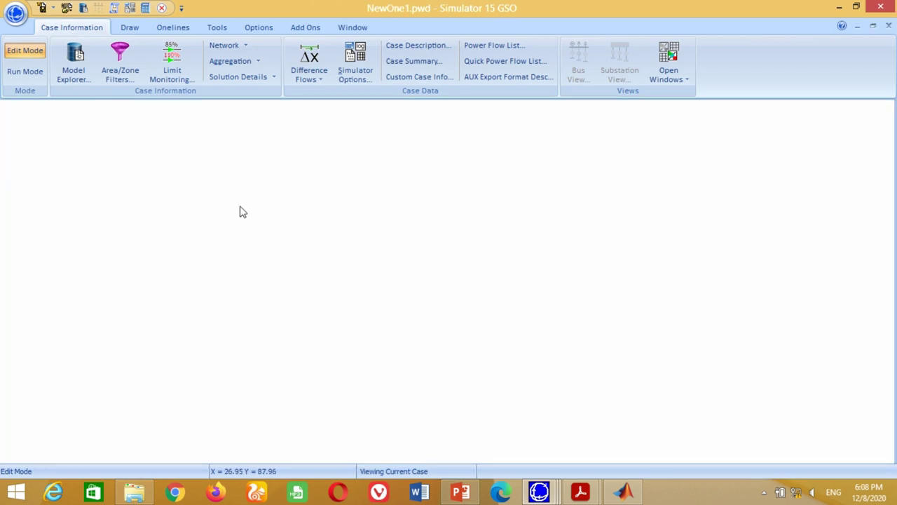
Turn on the drawing grid lines, showing them every 2 units horizontally and vertically
{"action": "left_click", "coordinate": [247, 31]}
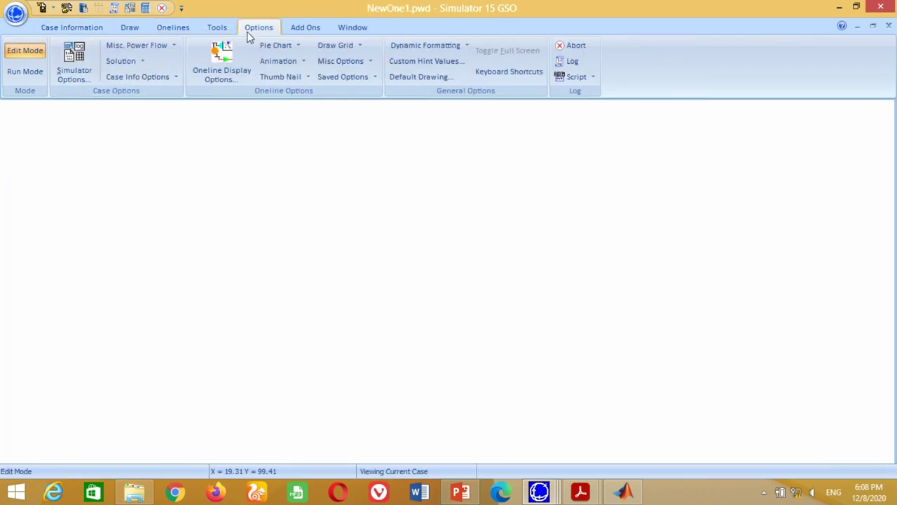
{"action": "left_click", "coordinate": [333, 48]}
{"action": "left_click", "coordinate": [451, 135]}
{"action": "left_click", "coordinate": [450, 150]}
{"action": "left_click", "coordinate": [365, 108]}
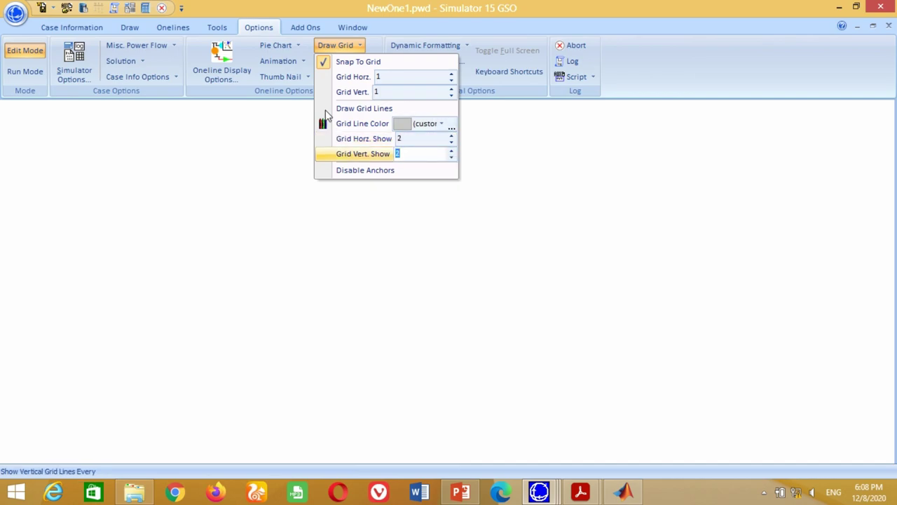
{"action": "left_click", "coordinate": [284, 296]}
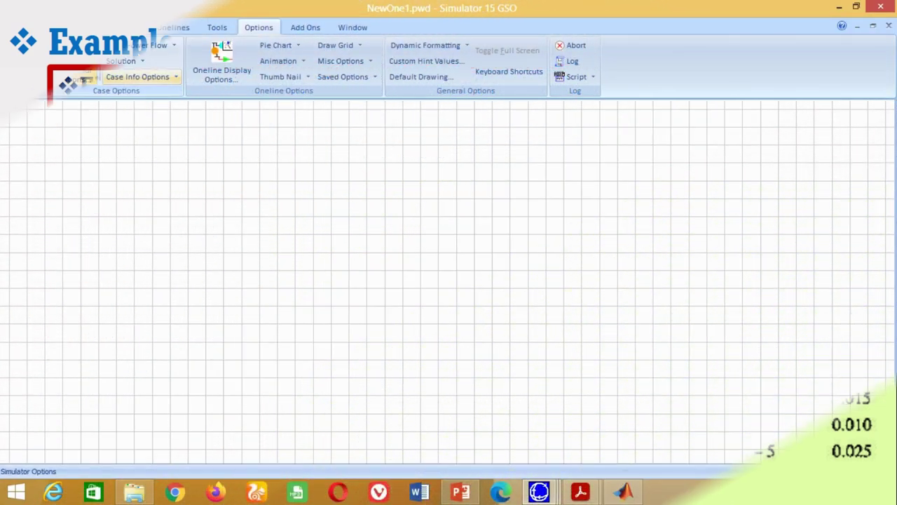
Insert a bus named Bus 1 in the diagram's upper left with voltage 1.06 p.u., marked as the system slack bus
{"action": "left_click", "coordinate": [130, 27]}
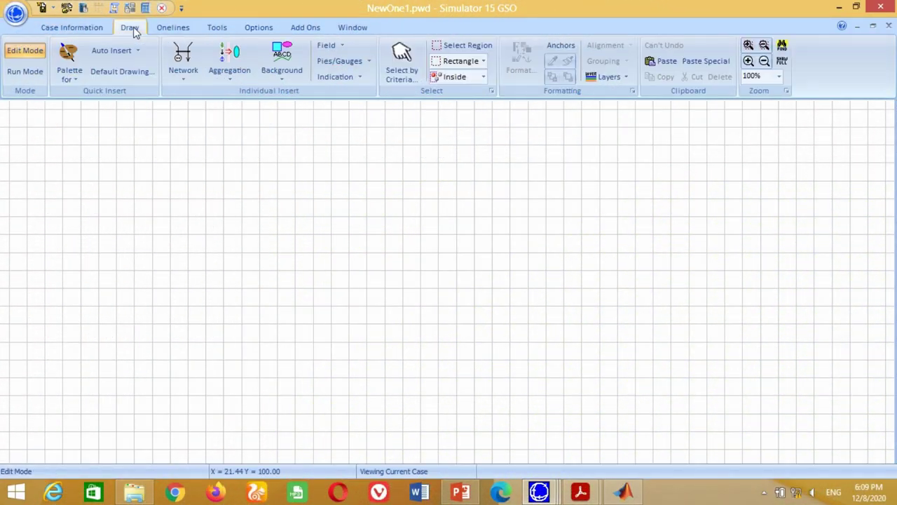
{"action": "left_click", "coordinate": [186, 79]}
{"action": "left_click", "coordinate": [192, 91]}
{"action": "left_click", "coordinate": [99, 162]}
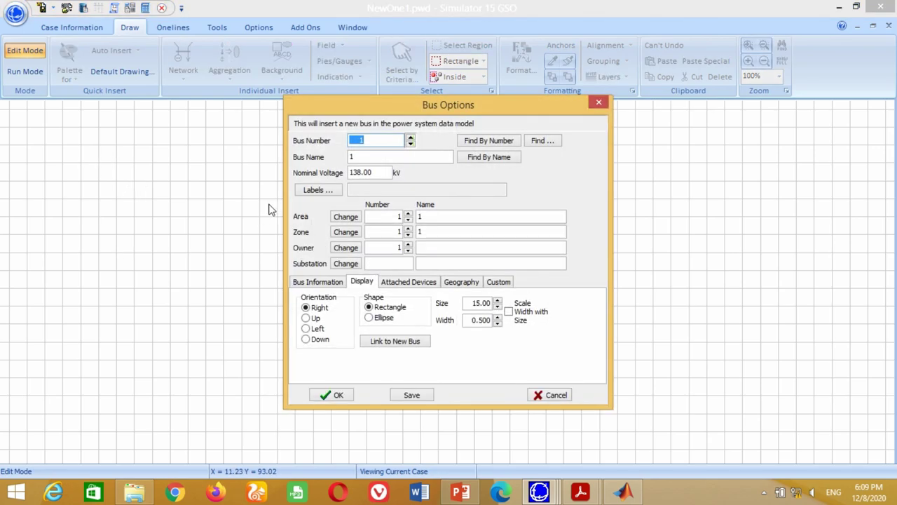
{"action": "key", "text": "Tab"}
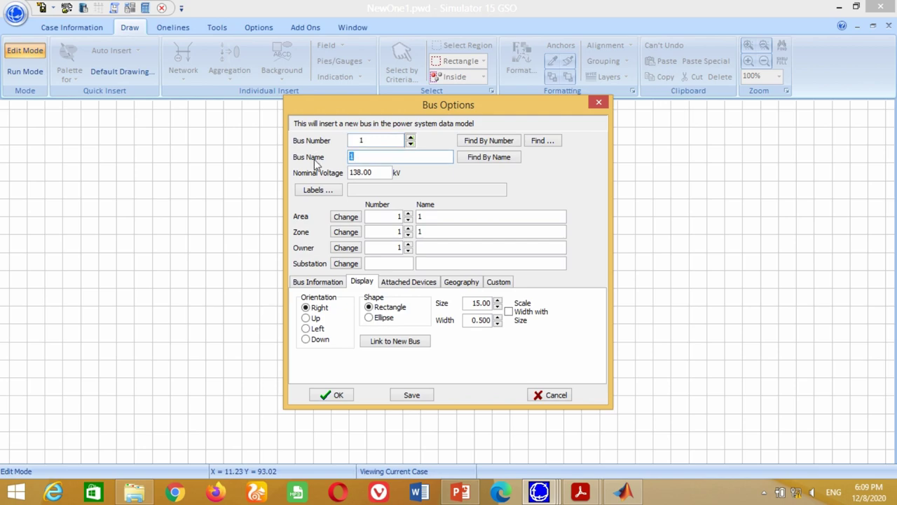
{"action": "type", "text": "Bus"}
{"action": "left_click", "coordinate": [312, 283]}
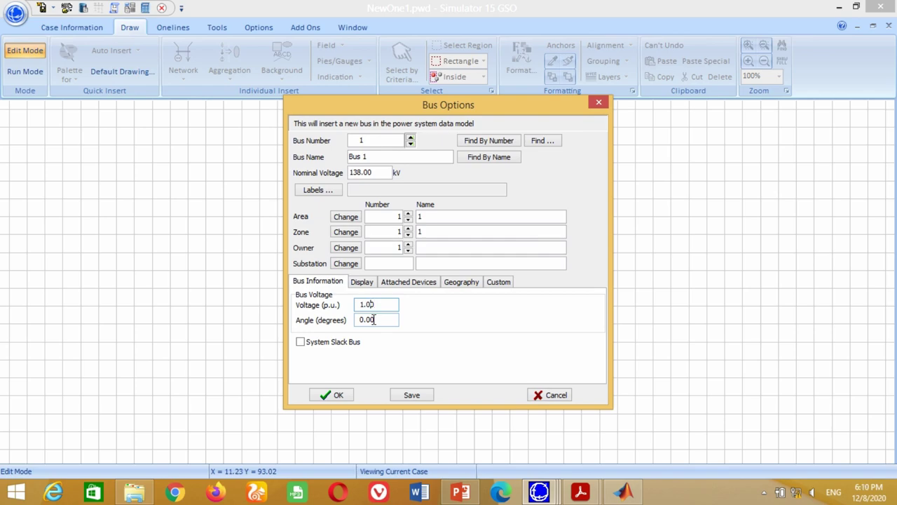
{"action": "left_click", "coordinate": [300, 342]}
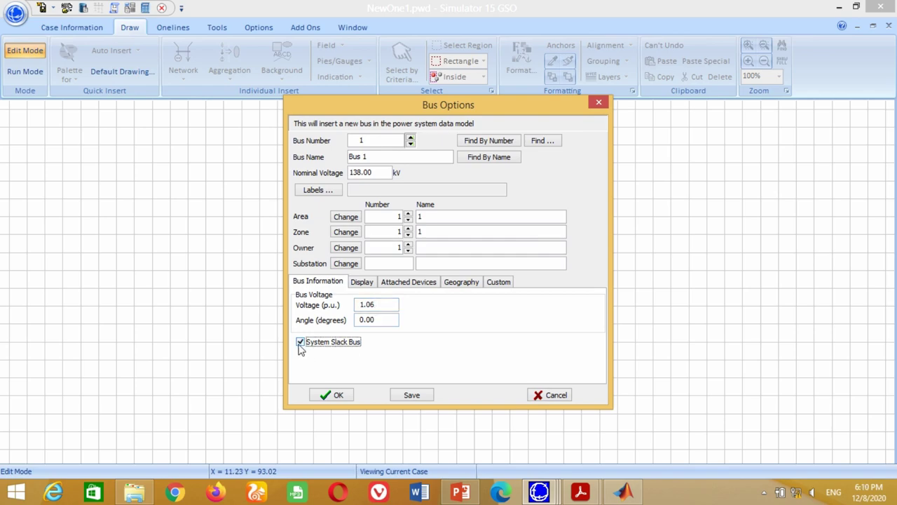
{"action": "left_click", "coordinate": [335, 395]}
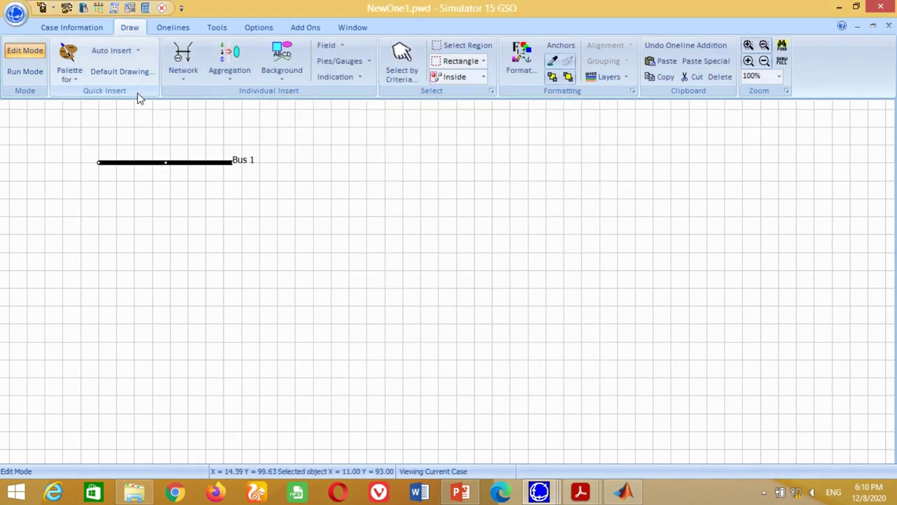
Insert a bus named Bus 2 below Bus 1 with its voltage set to 1.045 p.u
{"action": "left_click", "coordinate": [183, 66]}
{"action": "left_click", "coordinate": [191, 92]}
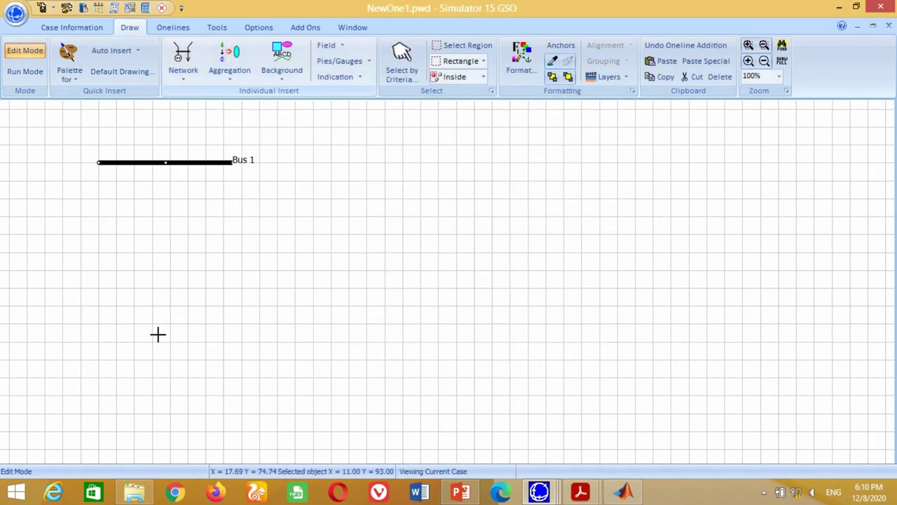
{"action": "left_click", "coordinate": [86, 360]}
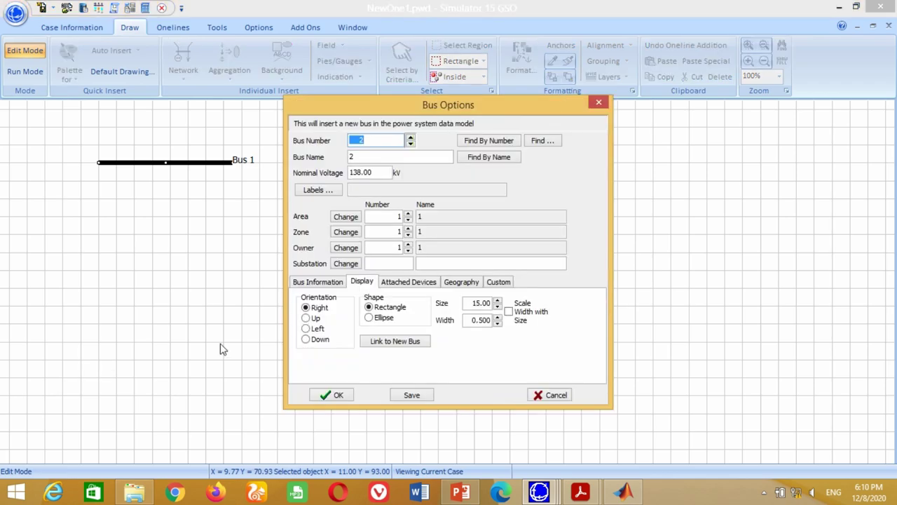
{"action": "double_click", "coordinate": [356, 157]}
{"action": "type", "text": "Bus 2"}
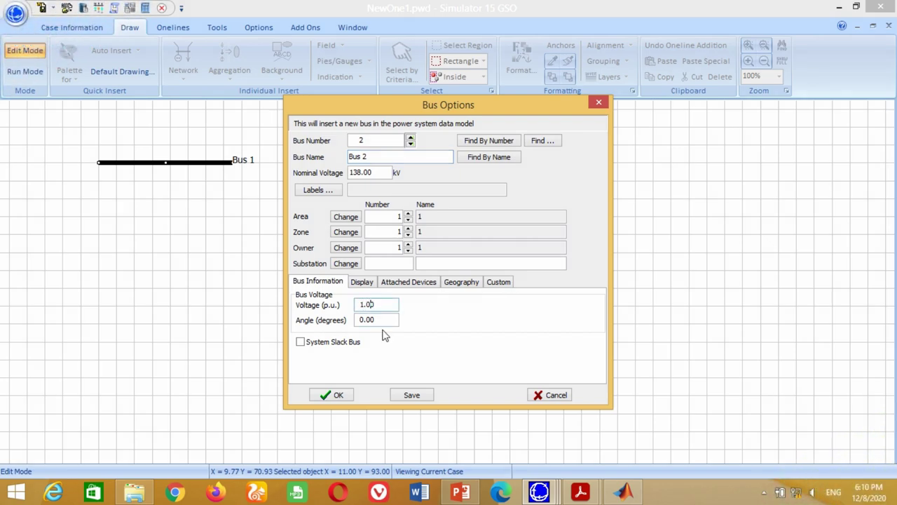
{"action": "type", "text": "45"}
{"action": "left_click", "coordinate": [336, 397]}
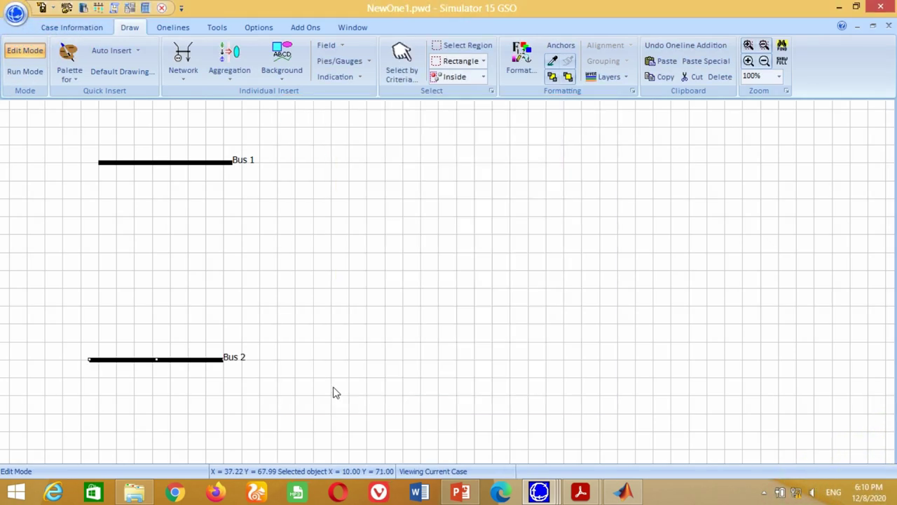
Insert a bus named Bus 3 to the right of Bus 1 with its voltage set to 1.03 p.u
{"action": "left_click", "coordinate": [183, 75]}
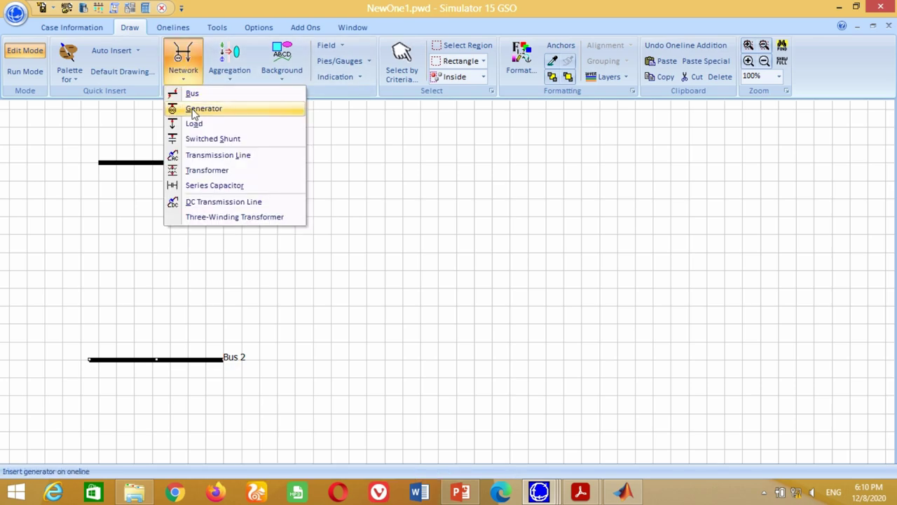
{"action": "left_click", "coordinate": [184, 108]}
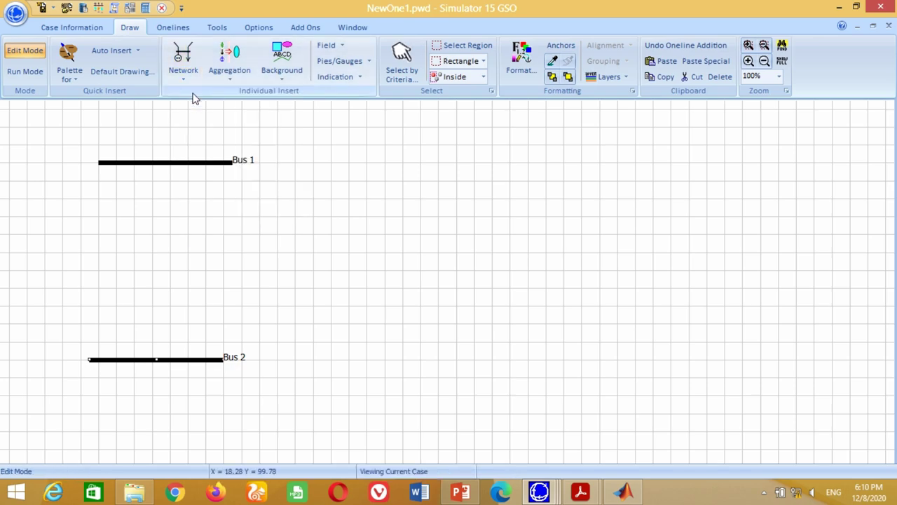
{"action": "left_click", "coordinate": [404, 164]}
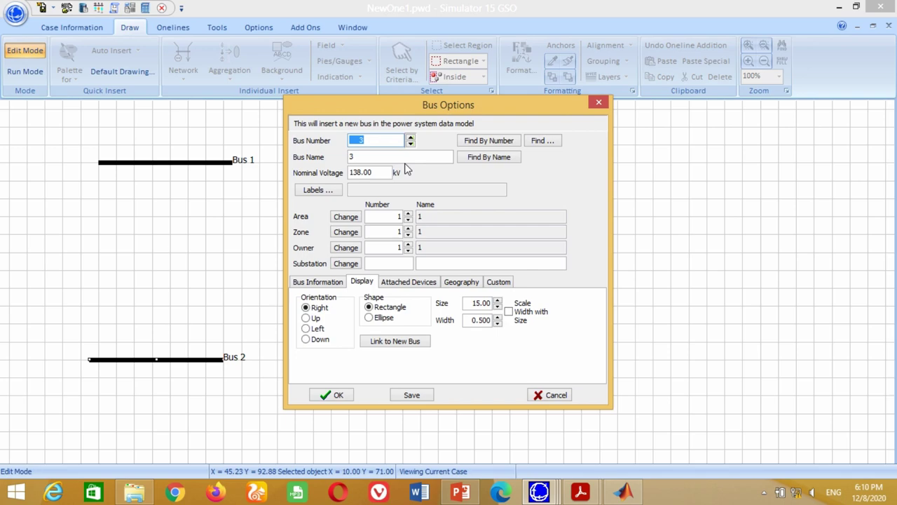
{"action": "key", "text": "Tab"}
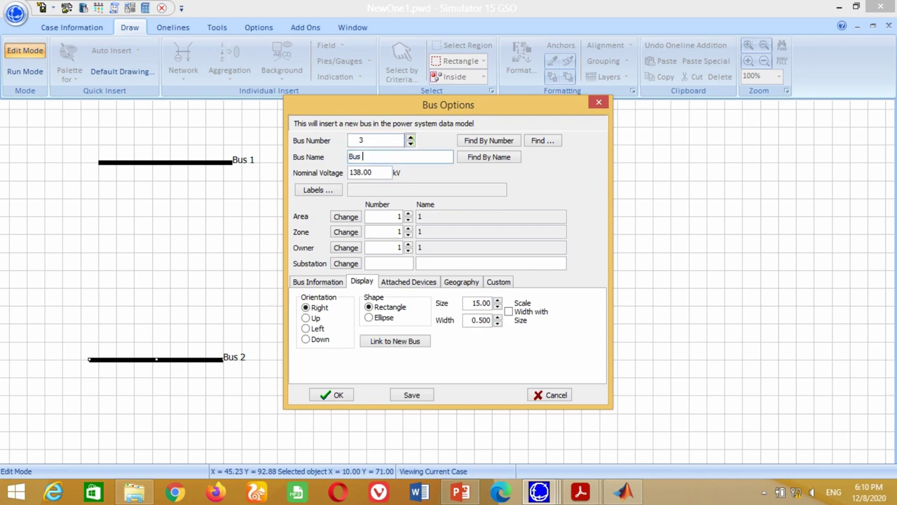
{"action": "left_click", "coordinate": [321, 281]}
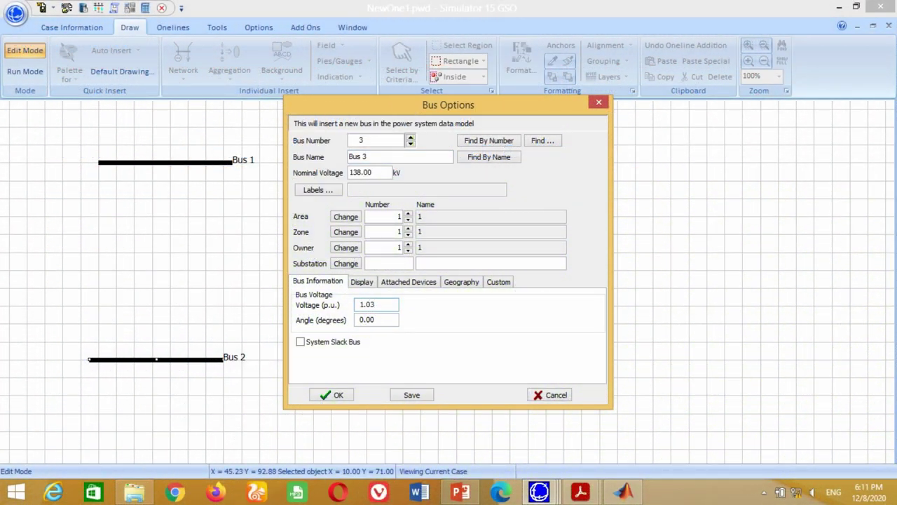
{"action": "left_click", "coordinate": [350, 397]}
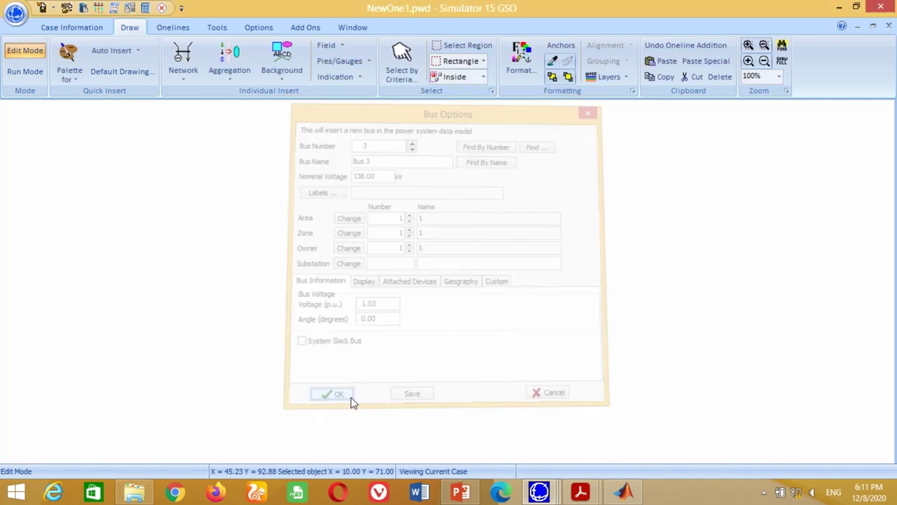
Insert a bus named Bus 4 to the right of Bus 3, keeping the default voltage of 1.00 p.u
{"action": "left_click", "coordinate": [183, 72]}
{"action": "left_click", "coordinate": [192, 96]}
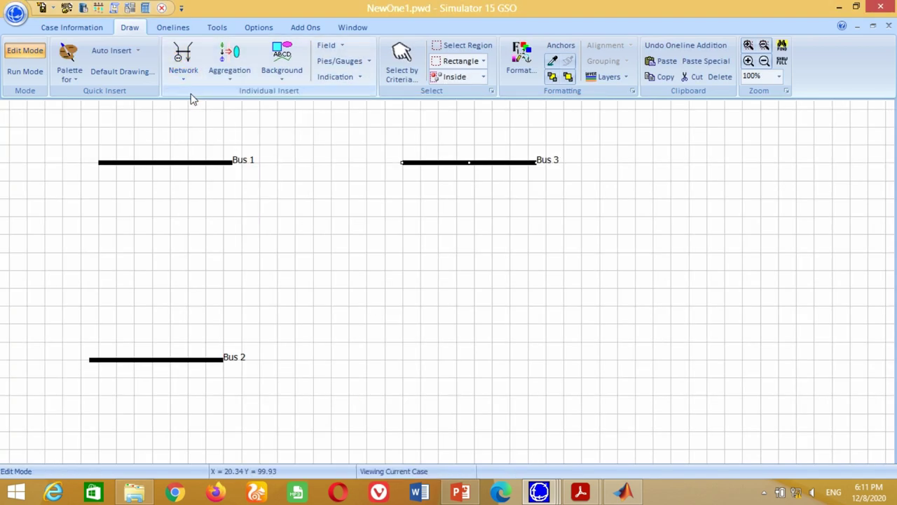
{"action": "left_click", "coordinate": [691, 164]}
{"action": "left_click", "coordinate": [367, 156]}
{"action": "type", "text": "B"}
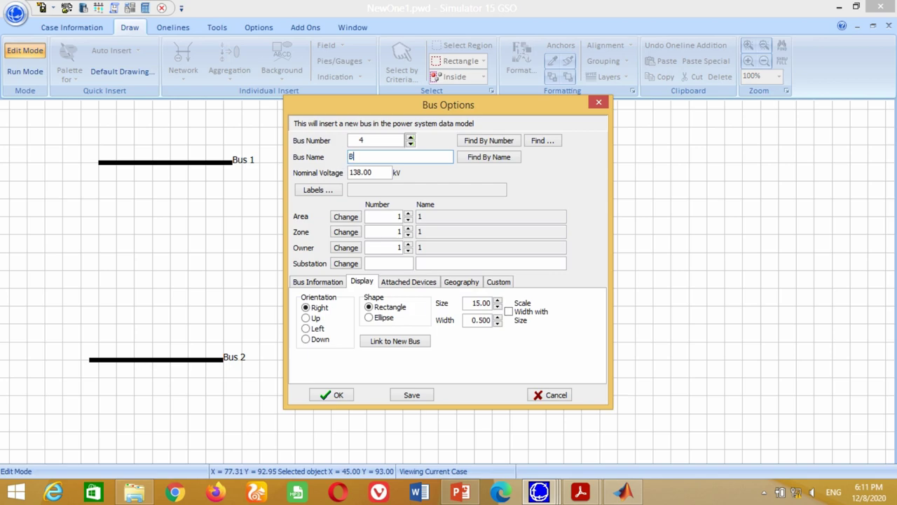
{"action": "type", "text": "us 4"}
{"action": "left_click", "coordinate": [318, 282]}
{"action": "left_click", "coordinate": [336, 395]}
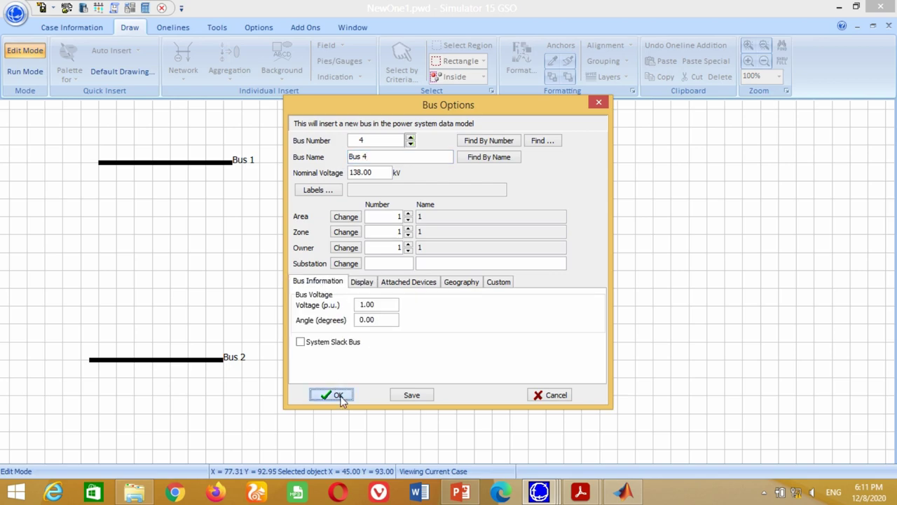
Insert a bus named Bus 5 level with Bus 2 and align it directly below Bus 4
{"action": "left_click", "coordinate": [182, 70]}
{"action": "left_click", "coordinate": [192, 96]}
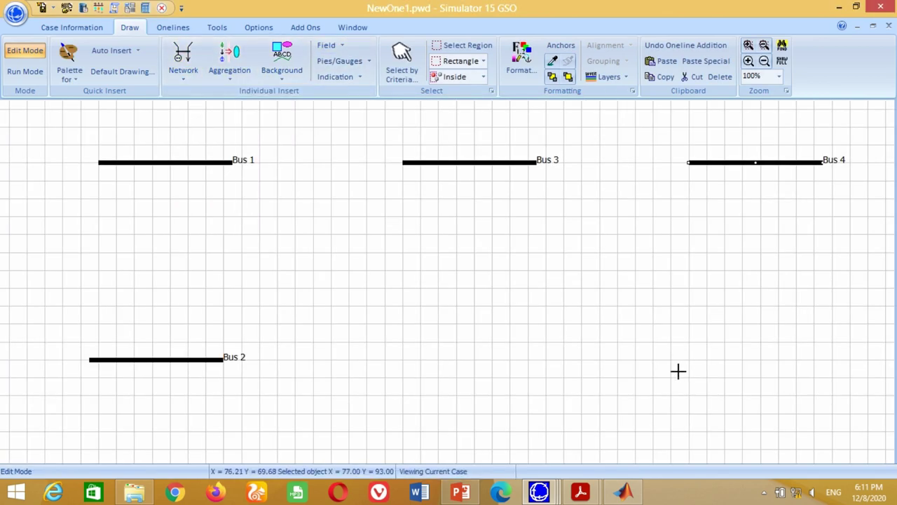
{"action": "left_click", "coordinate": [656, 362]}
{"action": "key", "text": "Tab"}
{"action": "type", "text": "Bus"}
{"action": "left_click", "coordinate": [337, 395]}
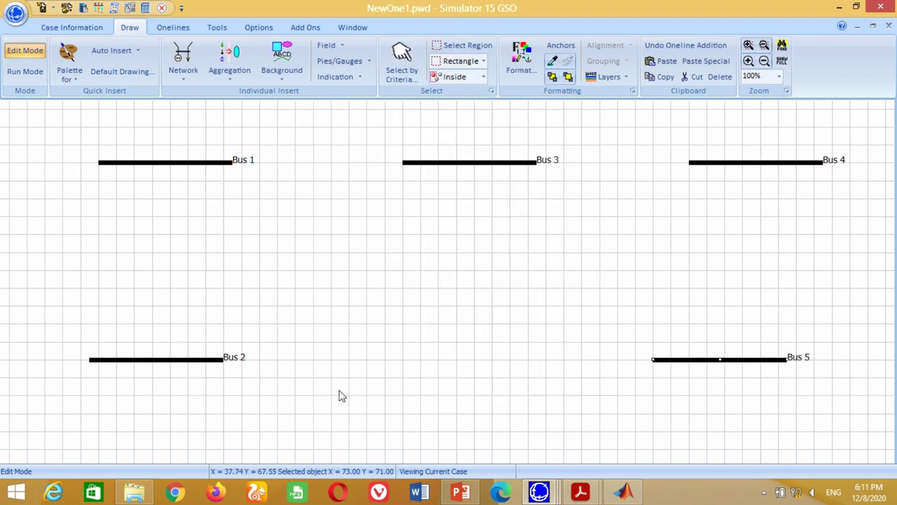
{"action": "left_click", "coordinate": [796, 362]}
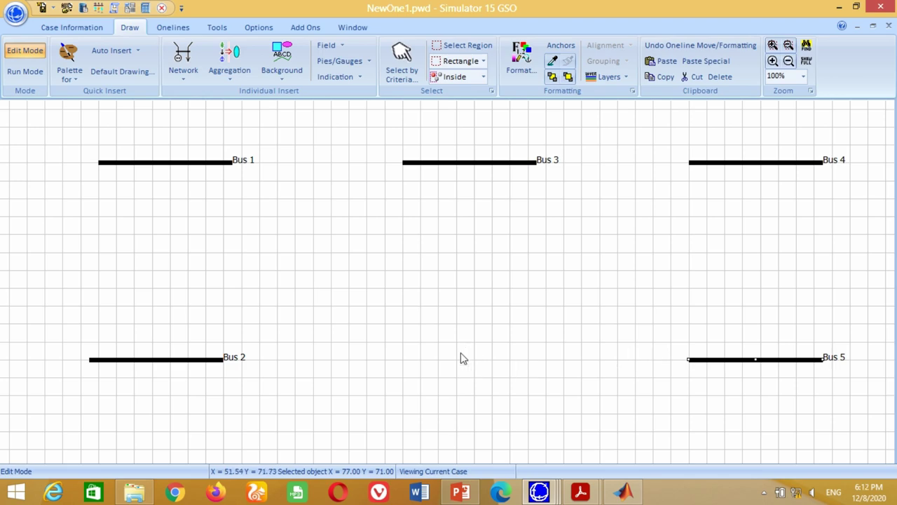
Place a generator on Bus 1 and set its display orientation to Down
{"action": "left_click", "coordinate": [183, 70]}
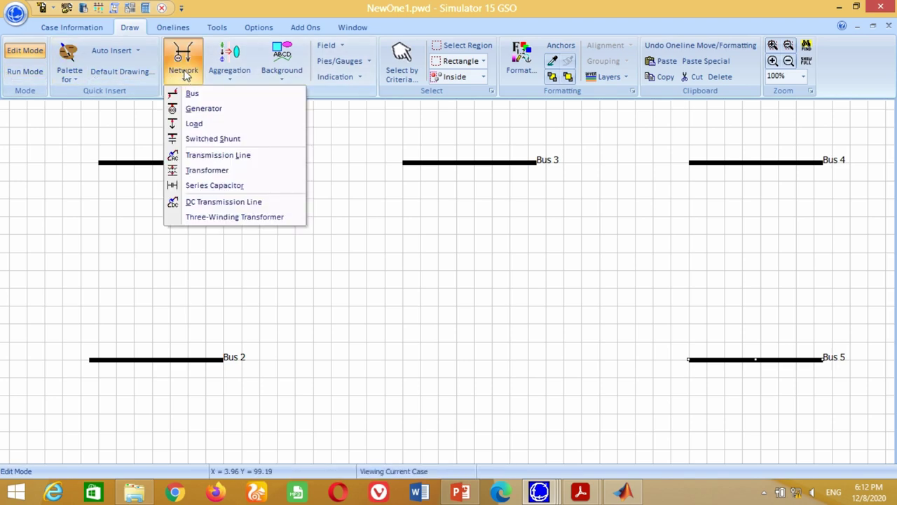
{"action": "left_click", "coordinate": [193, 110]}
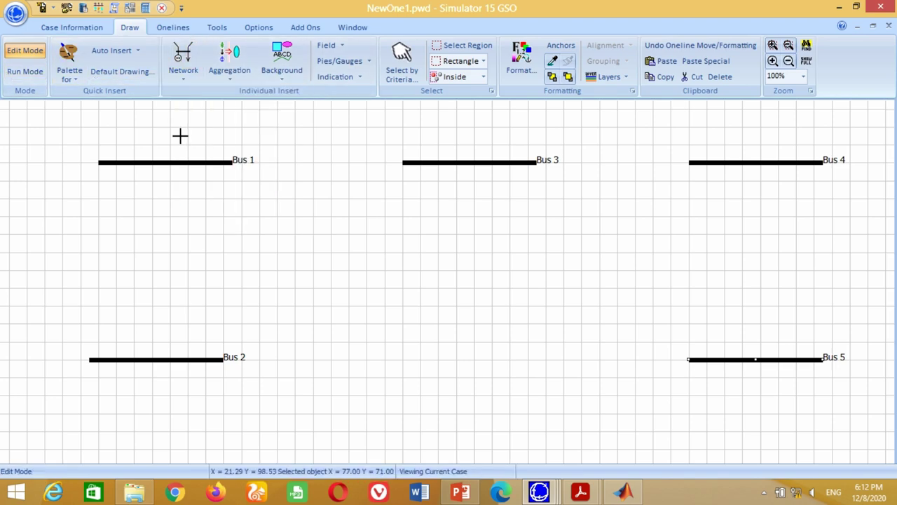
{"action": "left_click", "coordinate": [131, 162]}
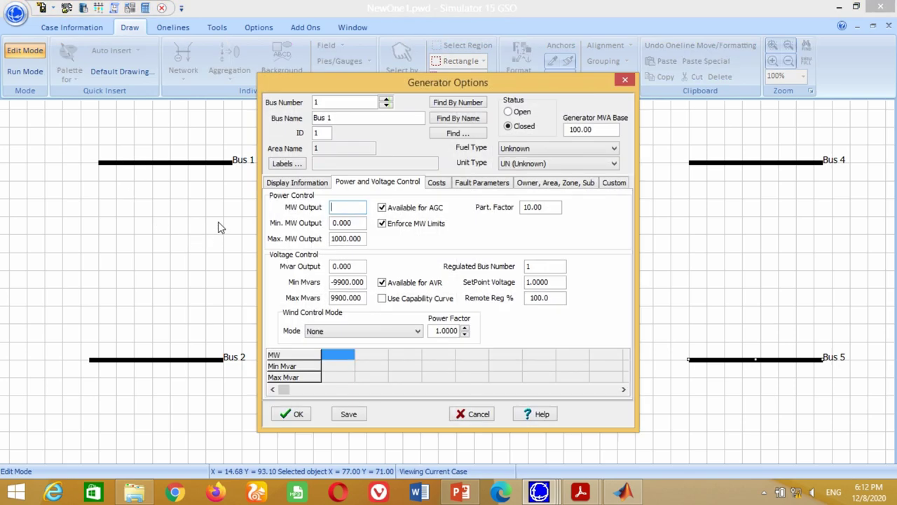
{"action": "left_click", "coordinate": [295, 183]}
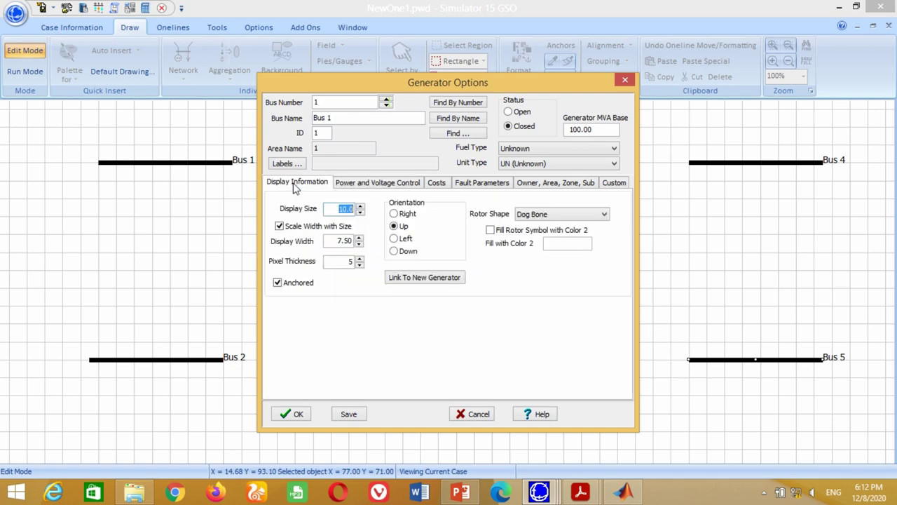
{"action": "left_click", "coordinate": [395, 252]}
Set the Bus 1 generator to 10 MW output, 10 to 85 MW limits, participation factor 1.00 and setpoint voltage 1.06
{"action": "left_click", "coordinate": [359, 184]}
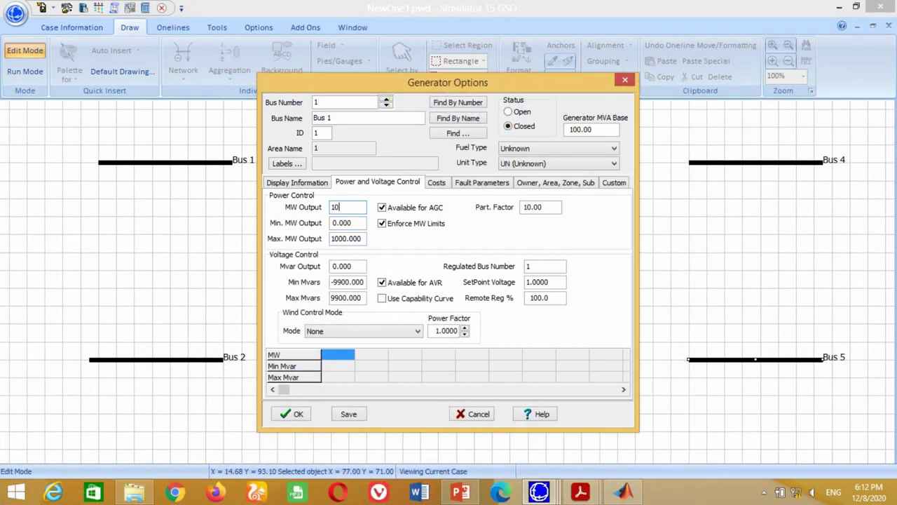
{"action": "left_click", "coordinate": [341, 223]}
{"action": "key", "text": "Tab"}
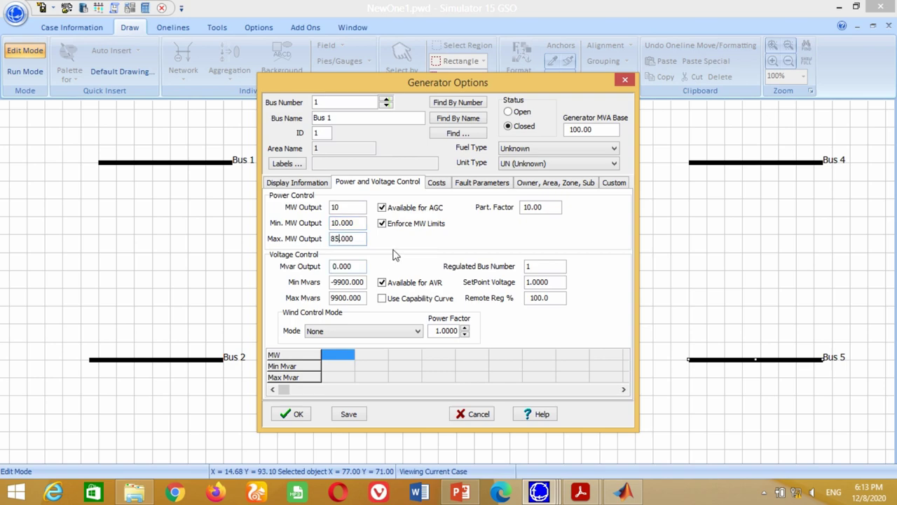
{"action": "left_click", "coordinate": [527, 207]}
{"action": "type", "text": "6"}
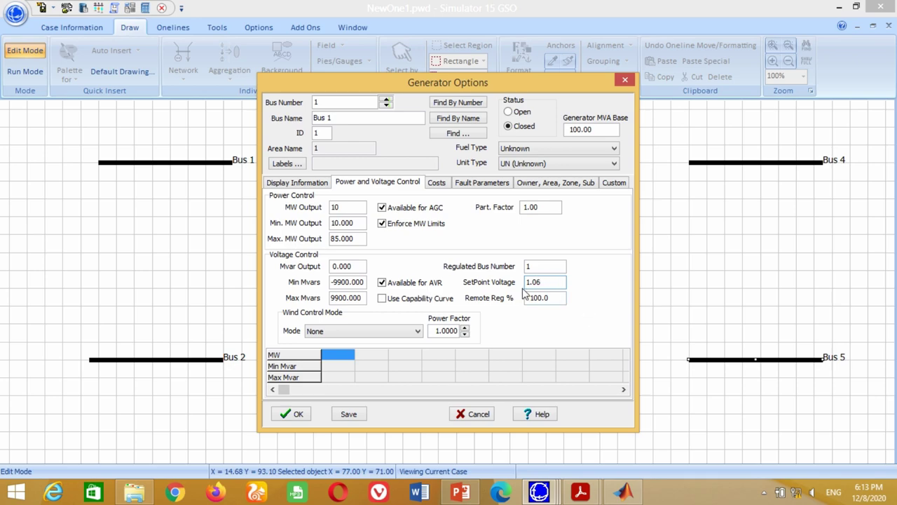
Give the Bus 1 generator a cubic cost model with B 7, C 0.008 and fuel cost dependent value 200, and accept its options
{"action": "left_click", "coordinate": [437, 183]}
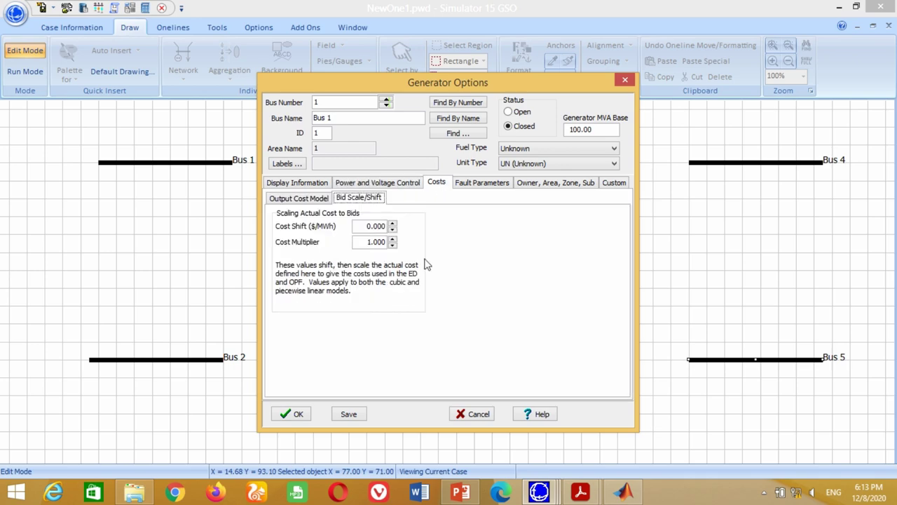
{"action": "left_click", "coordinate": [295, 201]}
{"action": "left_click", "coordinate": [289, 235]}
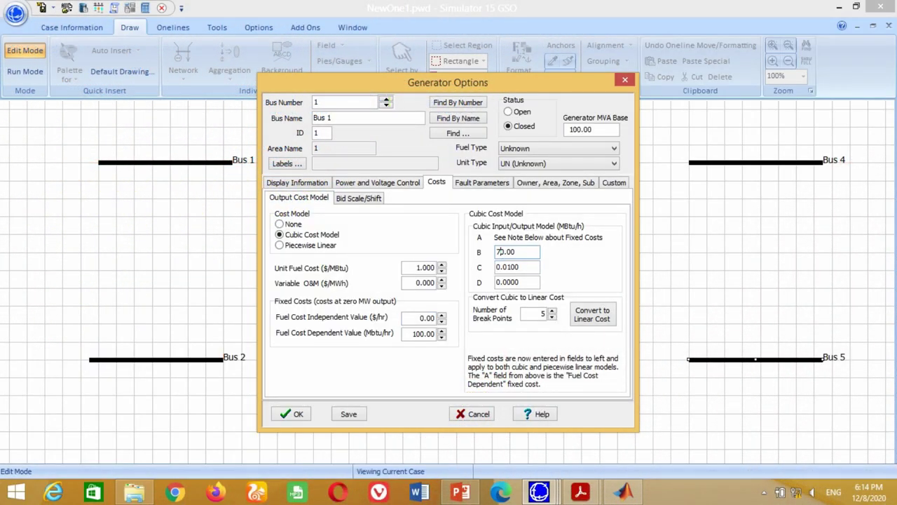
{"action": "left_click", "coordinate": [508, 267]}
{"action": "type", "text": "0"}
{"action": "left_click", "coordinate": [413, 334]}
{"action": "type", "text": "2"}
{"action": "left_click", "coordinate": [298, 414]}
Delete the Mvar output field beneath the Bus 1 generator
{"action": "left_click_drag", "start_coordinate": [145, 243], "coordinate": [120, 232]}
{"action": "left_click", "coordinate": [173, 242]}
{"action": "left_click", "coordinate": [109, 277]}
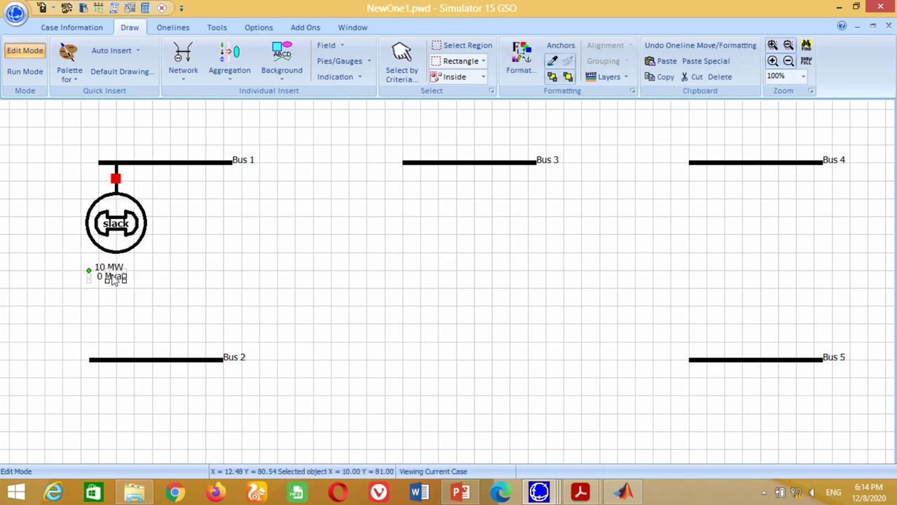
{"action": "key", "text": "Delete"}
Set the Bus 1 generator's MW field to delta per mouse click 1 and 4 decimal digits, and enlarge the field under the symbol
{"action": "left_click", "coordinate": [110, 274]}
{"action": "double_click", "coordinate": [110, 273]}
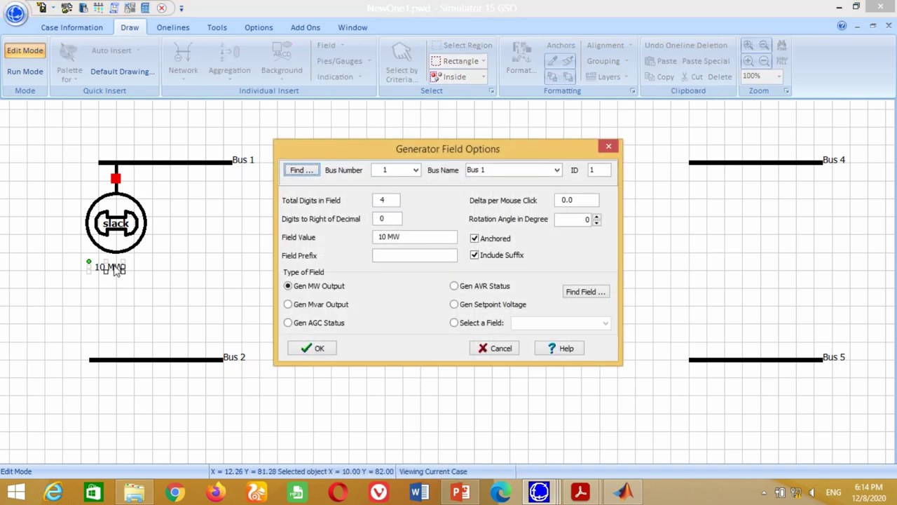
{"action": "double_click", "coordinate": [565, 200]}
{"action": "type", "text": "1"}
{"action": "double_click", "coordinate": [382, 219]}
{"action": "type", "text": "4"}
{"action": "left_click", "coordinate": [314, 348]}
{"action": "mouse_move", "coordinate": [150, 279]}
{"action": "left_mouse_down"}
{"action": "mouse_move", "coordinate": [192, 278]}
{"action": "mouse_move", "coordinate": [155, 272]}
{"action": "left_mouse_up"}
{"action": "left_click", "coordinate": [208, 281]}
Insert a generator on Bus 2 and consult the example diagram for its power and voltage data
{"action": "left_click", "coordinate": [183, 64]}
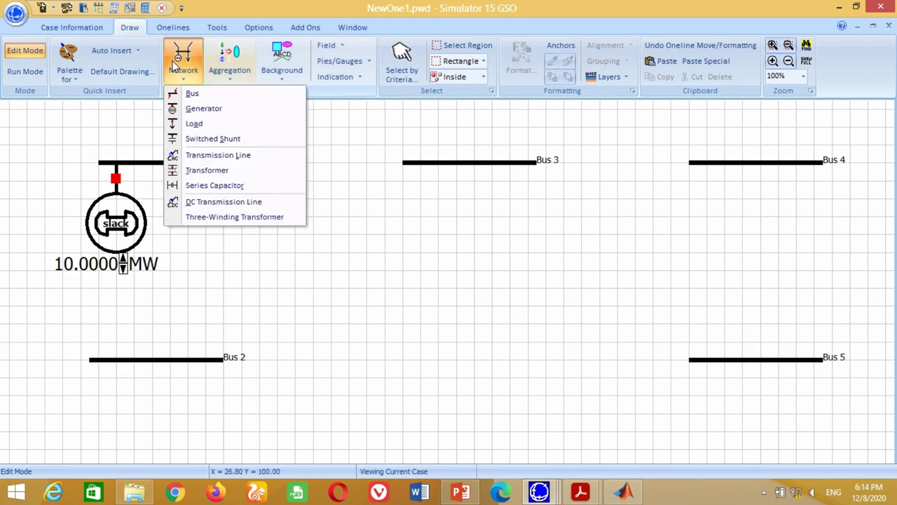
{"action": "left_click", "coordinate": [203, 109]}
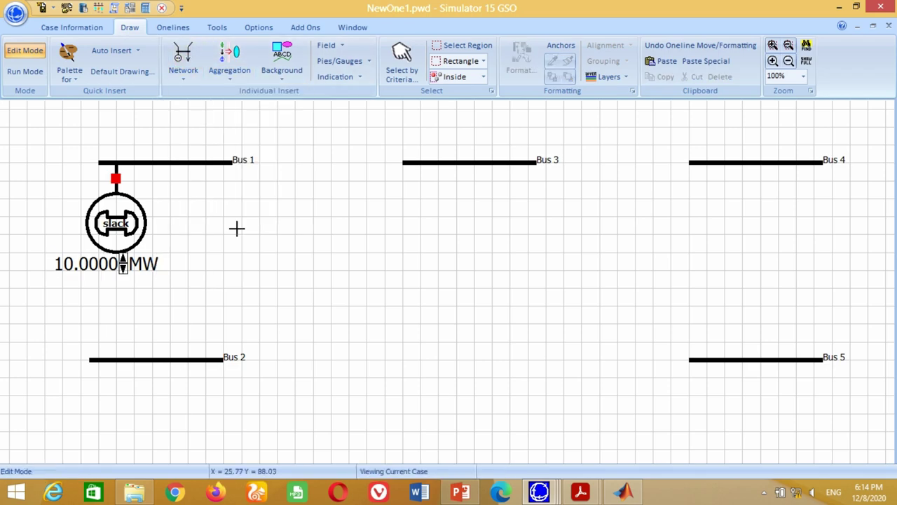
{"action": "left_click", "coordinate": [116, 363]}
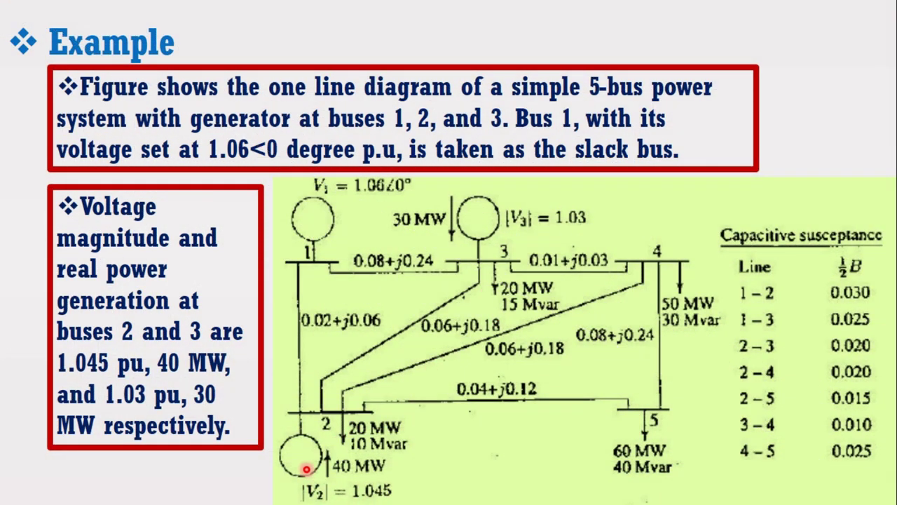
{"action": "key", "text": "Right"}
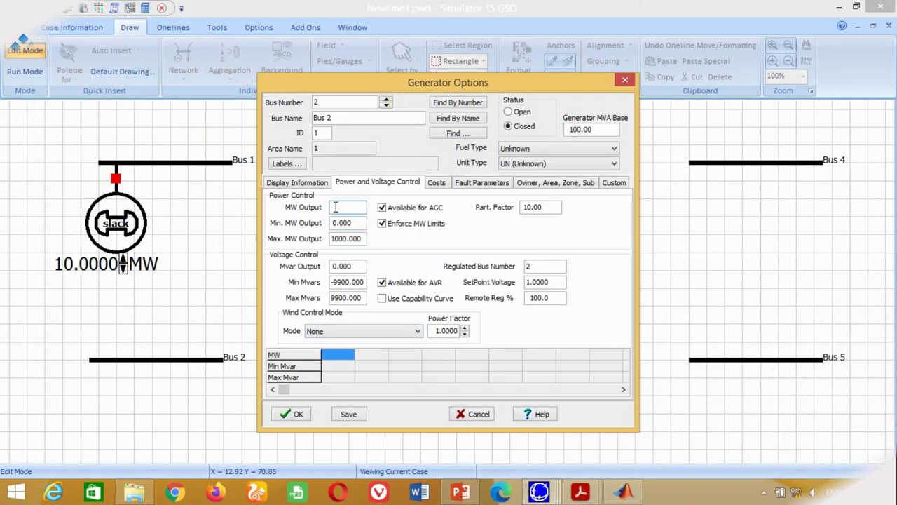
Set the Bus 2 generator to 40 MW output, 10 to 80 MW limits, participation factor 1.00 and setpoint voltage 1.045
{"action": "type", "text": "40"}
{"action": "left_click", "coordinate": [334, 223]}
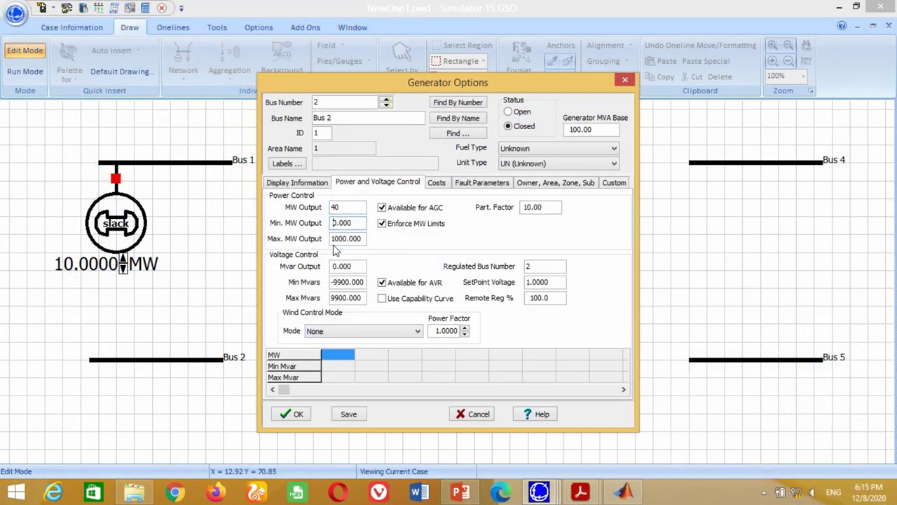
{"action": "type", "text": "1"}
{"action": "left_click", "coordinate": [334, 240]}
{"action": "type", "text": "8"}
{"action": "left_click", "coordinate": [523, 207]}
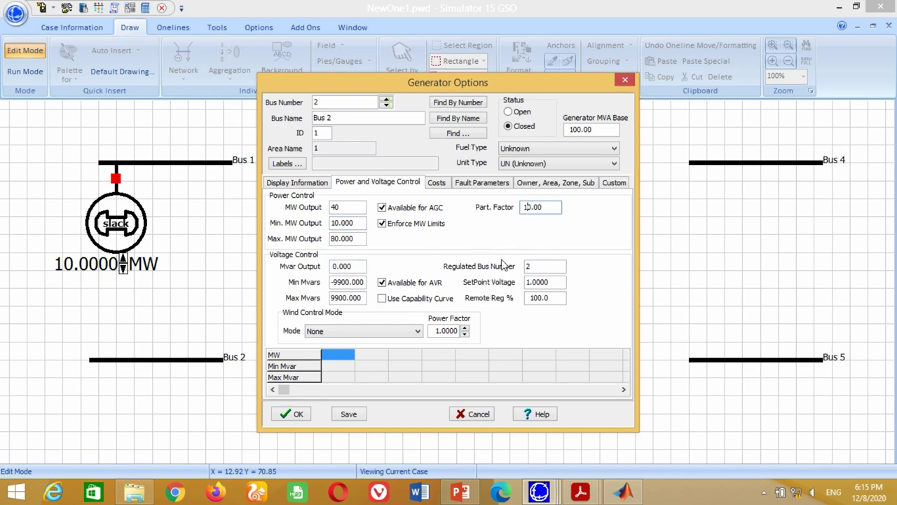
{"action": "key", "text": "Right"}
{"action": "left_click", "coordinate": [537, 282]}
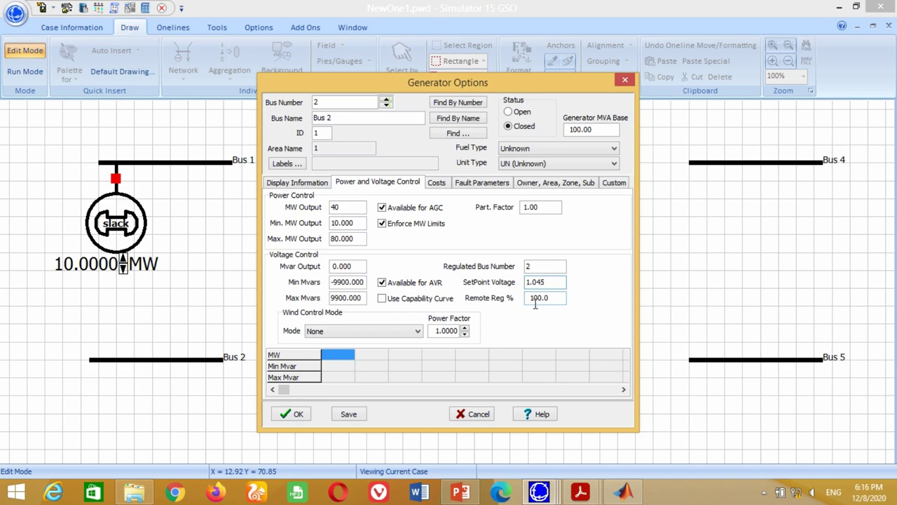
Give the Bus 2 generator a cubic cost model with B 6.3, C 0.009 and fuel cost dependent value 180, and accept its options
{"action": "left_click", "coordinate": [436, 183]}
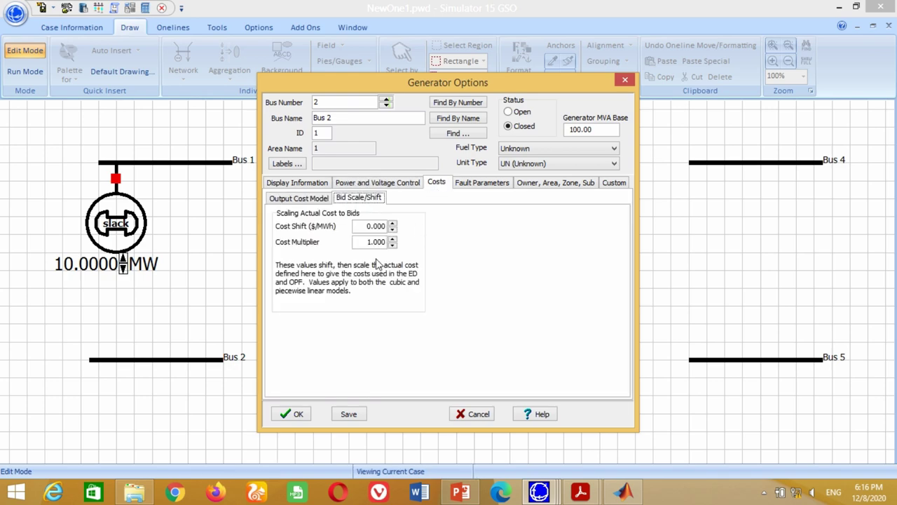
{"action": "left_click", "coordinate": [295, 200]}
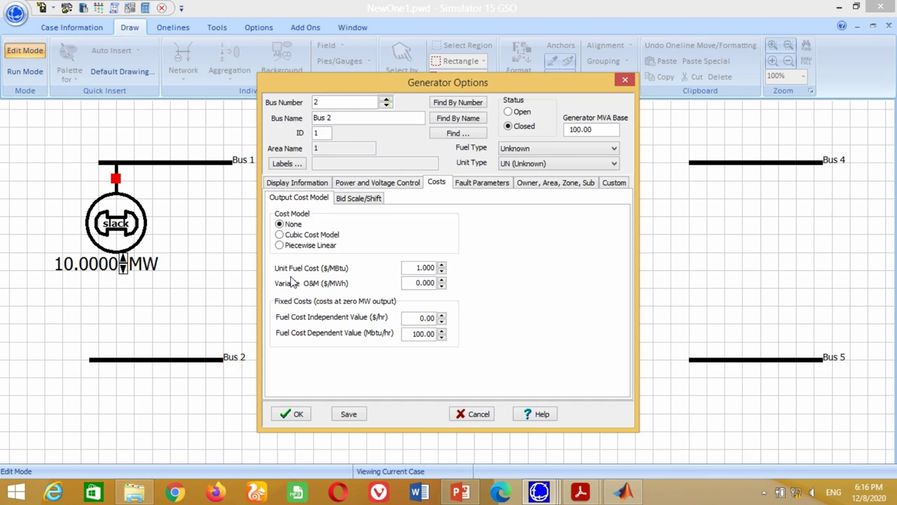
{"action": "left_click", "coordinate": [279, 234]}
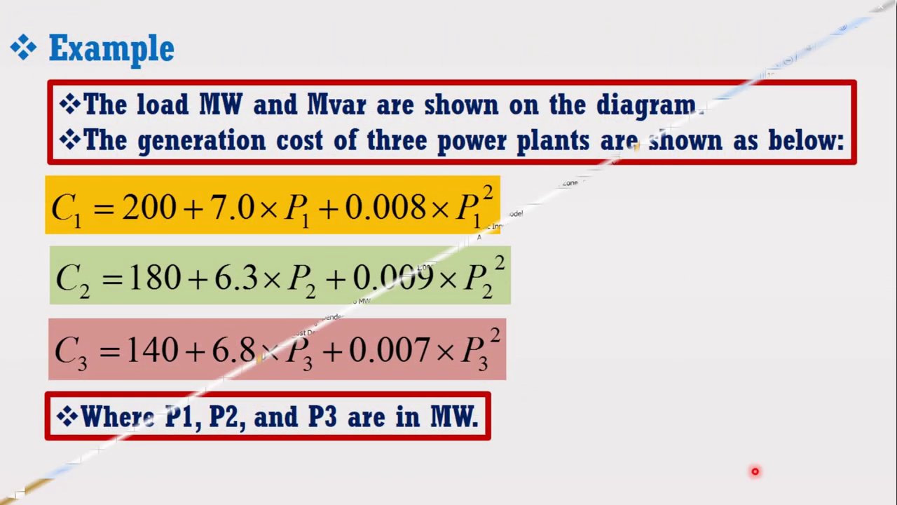
{"action": "mouse_move", "coordinate": [61, 492]}
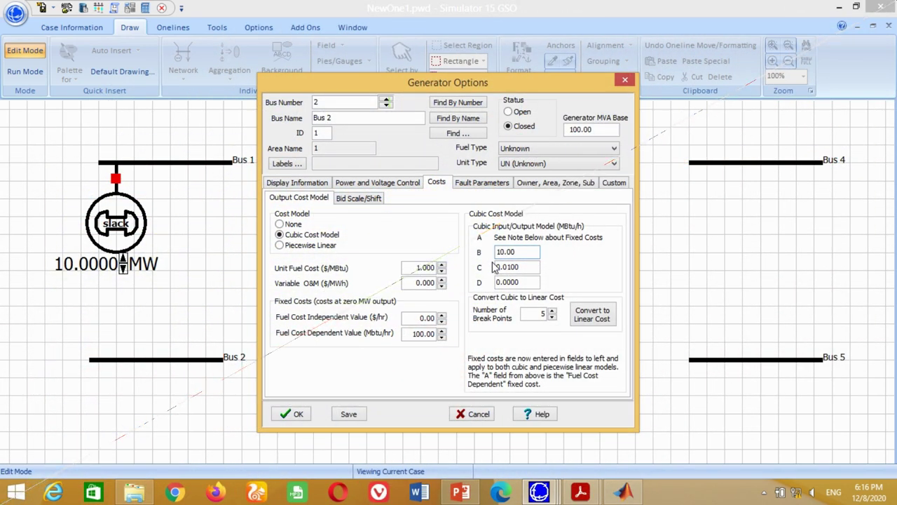
{"action": "left_click", "coordinate": [496, 251]}
{"action": "type", "text": "6.3"}
{"action": "left_click", "coordinate": [508, 267]}
{"action": "type", "text": "0.009"}
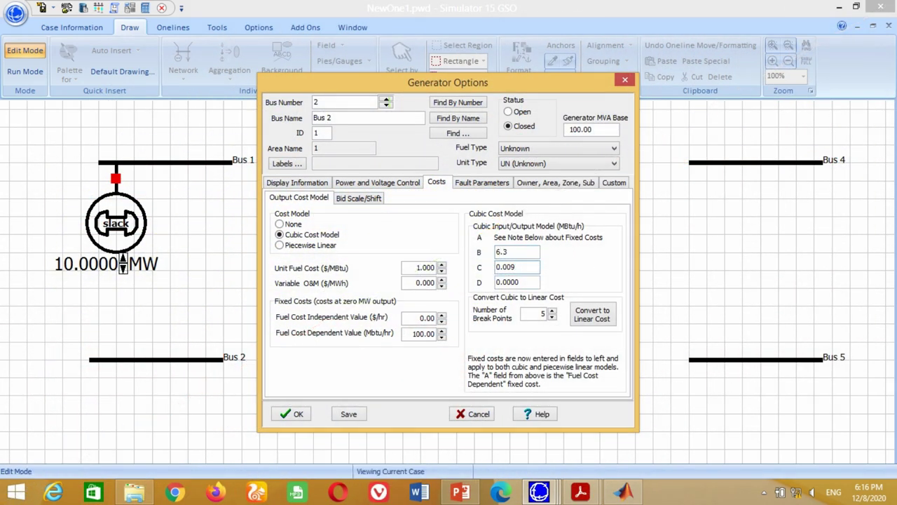
{"action": "left_click", "coordinate": [421, 334]}
{"action": "left_click", "coordinate": [299, 414]}
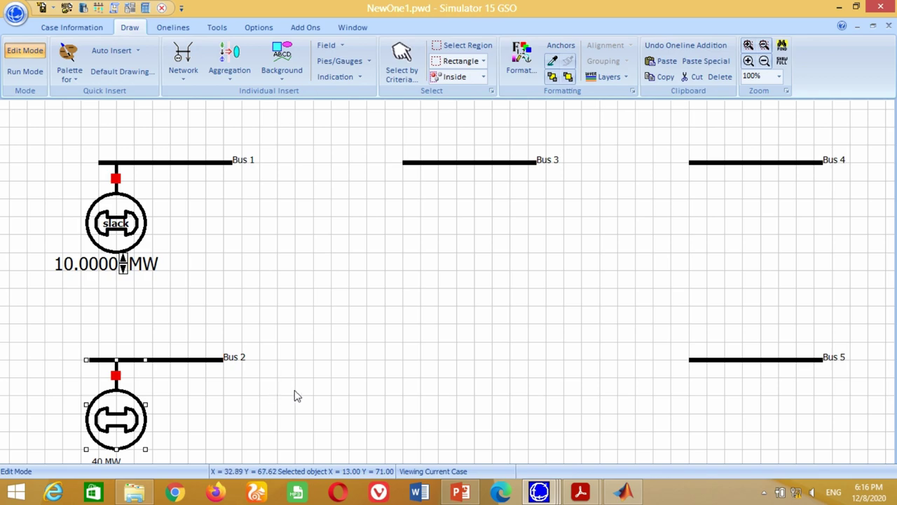
Delete the Mvar output field beneath the Bus 2 generator
{"action": "left_click", "coordinate": [298, 397]}
{"action": "scroll", "coordinate": [290, 346], "scroll_direction": "down", "scroll_amount": 2}
{"action": "left_click", "coordinate": [118, 443]}
{"action": "key", "text": "Delete"}
Set the Bus 2 generator's MW field to delta per mouse click 1 and 4 decimal digits, and enlarge it to match Bus 1's
{"action": "left_click", "coordinate": [109, 432]}
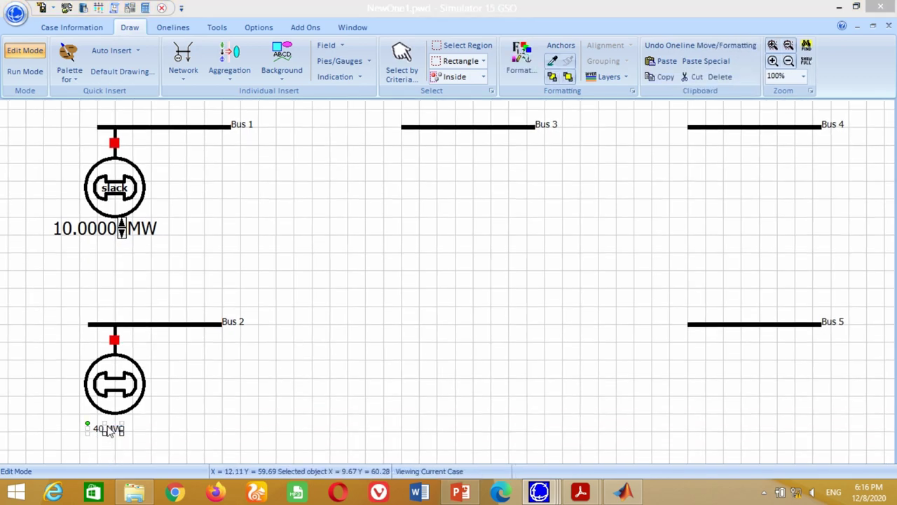
{"action": "double_click", "coordinate": [109, 432]}
{"action": "double_click", "coordinate": [576, 200]}
{"action": "type", "text": "1"}
{"action": "double_click", "coordinate": [384, 219]}
{"action": "type", "text": "4"}
{"action": "left_click", "coordinate": [317, 349]}
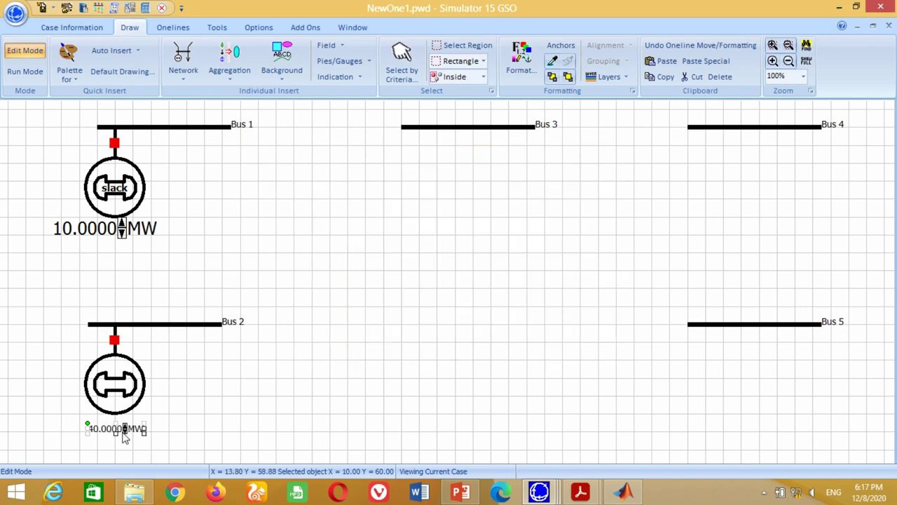
{"action": "mouse_move", "coordinate": [145, 434]}
{"action": "left_mouse_down"}
{"action": "mouse_move", "coordinate": [160, 448]}
{"action": "mouse_move", "coordinate": [165, 434]}
{"action": "mouse_move", "coordinate": [141, 427]}
{"action": "left_mouse_up"}
{"action": "left_click", "coordinate": [271, 390]}
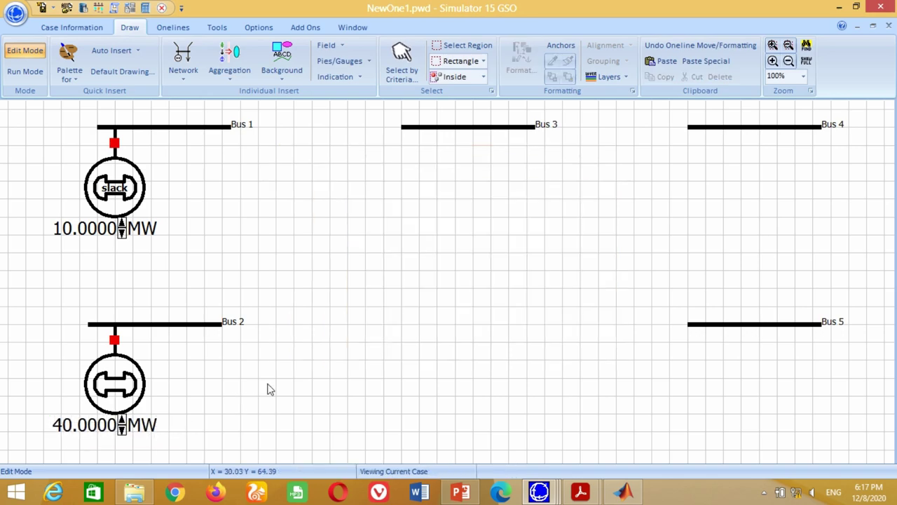
Insert a generator on Bus 3 and set its display orientation to Up
{"action": "left_click", "coordinate": [193, 76]}
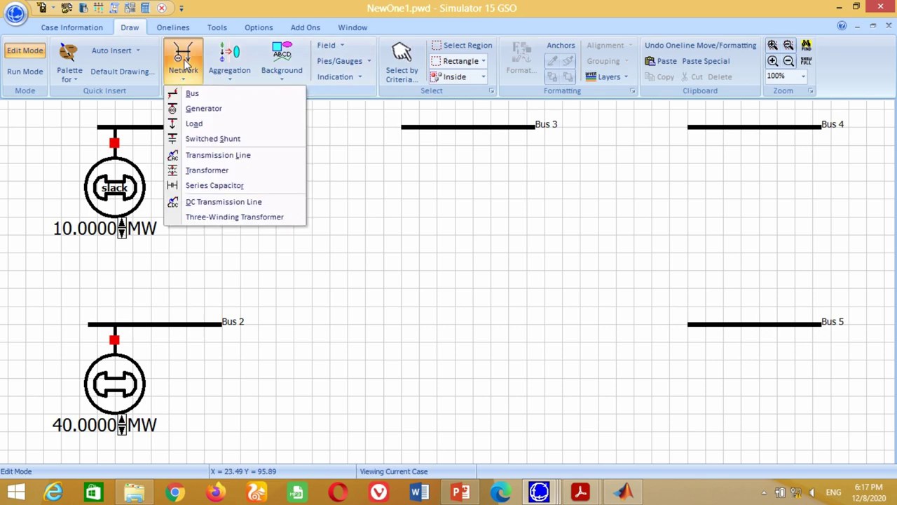
{"action": "left_click", "coordinate": [209, 110]}
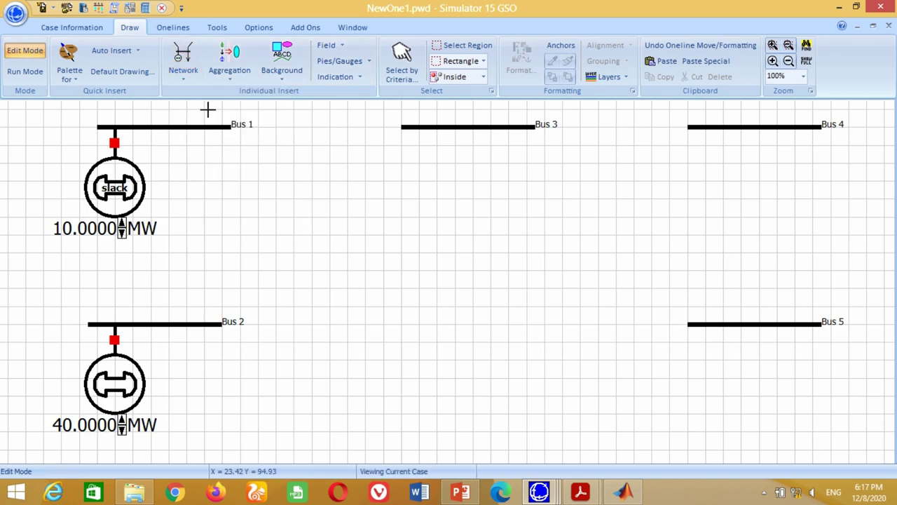
{"action": "left_click", "coordinate": [431, 126]}
{"action": "left_click", "coordinate": [297, 183]}
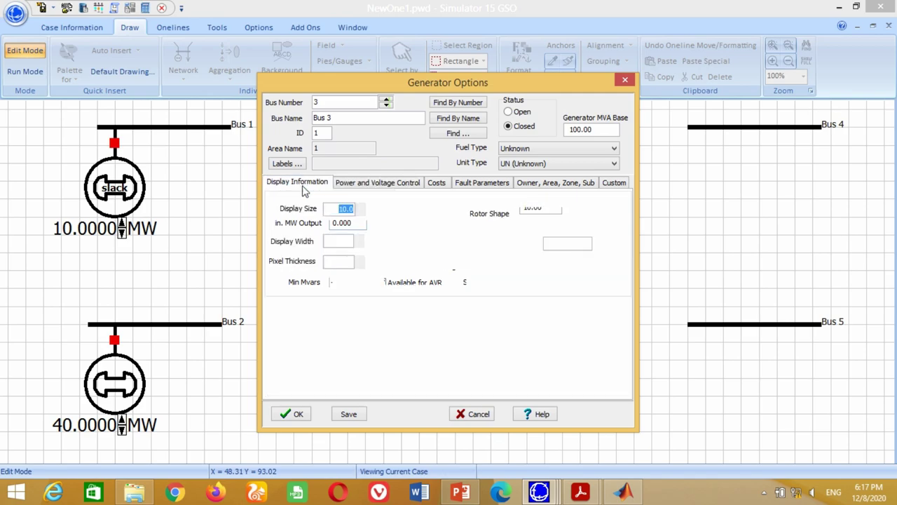
{"action": "left_click", "coordinate": [394, 227]}
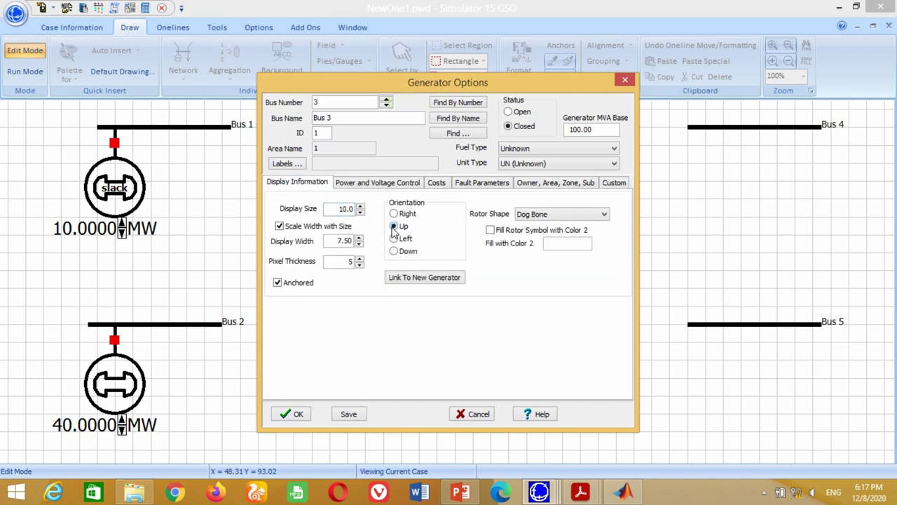
Set the Bus 3 generator to 30 MW output, 10 to 70 MW limits, participation factor 1.00 and setpoint voltage 1.03
{"action": "left_click", "coordinate": [368, 184]}
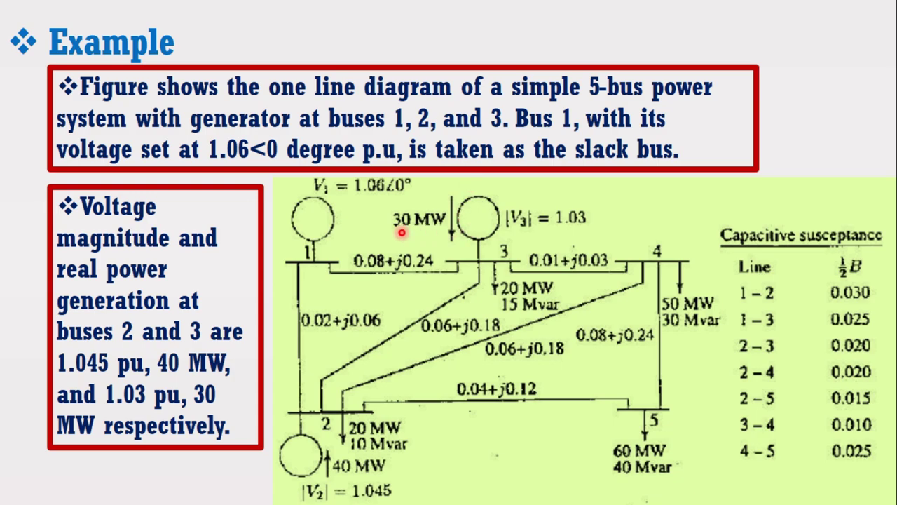
{"action": "key", "text": "Right"}
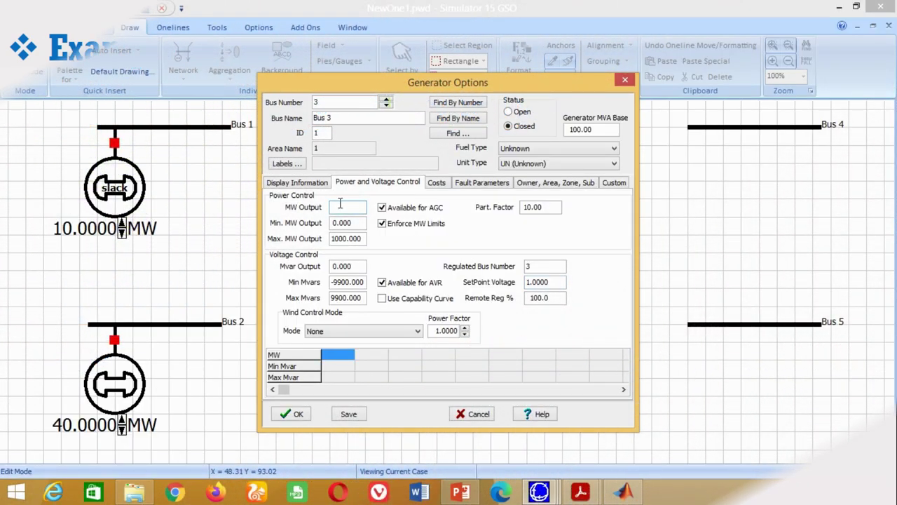
{"action": "type", "text": "30"}
{"action": "left_click", "coordinate": [347, 221]}
{"action": "left_click", "coordinate": [334, 222]}
{"action": "type", "text": "1"}
{"action": "left_click", "coordinate": [338, 238]}
{"action": "type", "text": "7"}
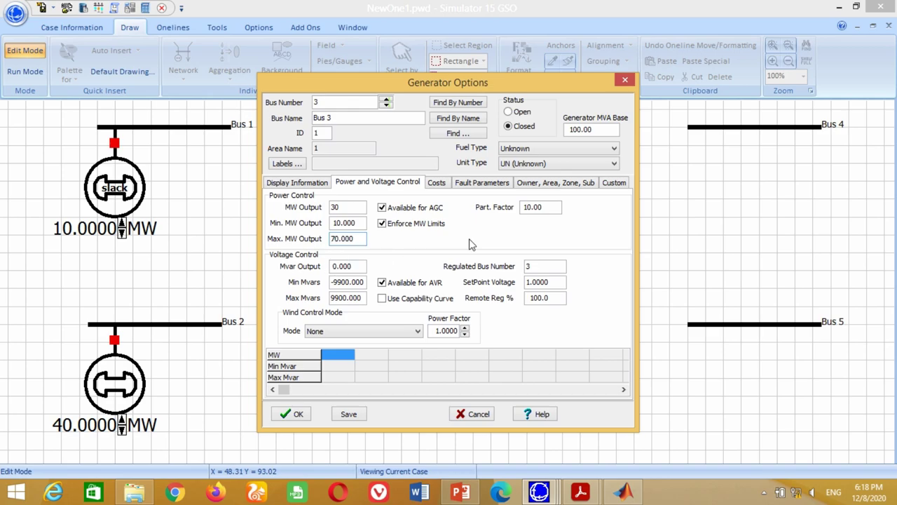
{"action": "left_click", "coordinate": [526, 207]}
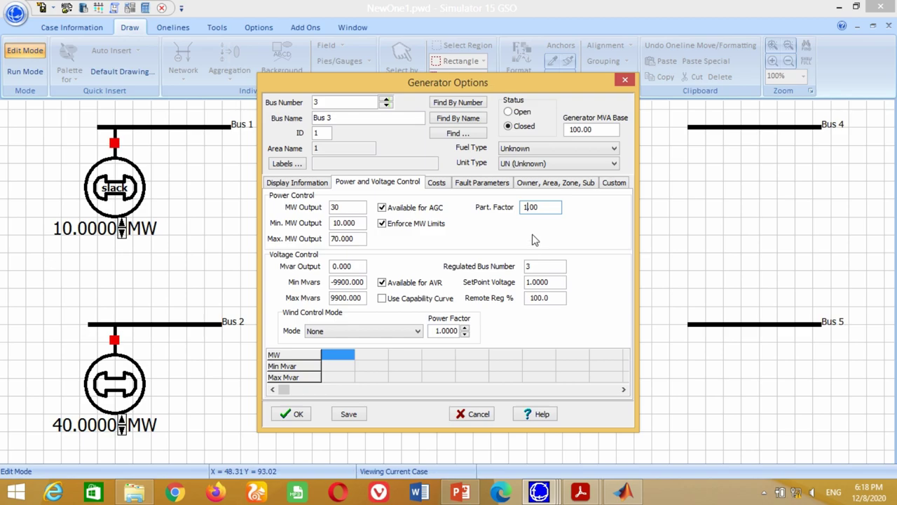
{"action": "left_click", "coordinate": [536, 281]}
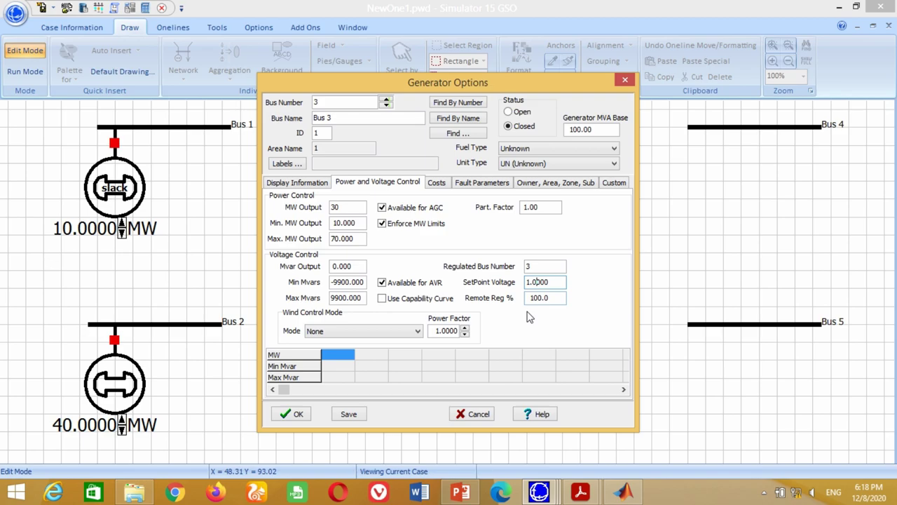
{"action": "type", "text": "3"}
{"action": "key", "text": "Delete"}
Give the Bus 3 generator a cubic cost model with B 6.8, C 0.007 and a fuel cost dependent value of 140 Mbtu/hr
{"action": "left_click", "coordinate": [437, 183]}
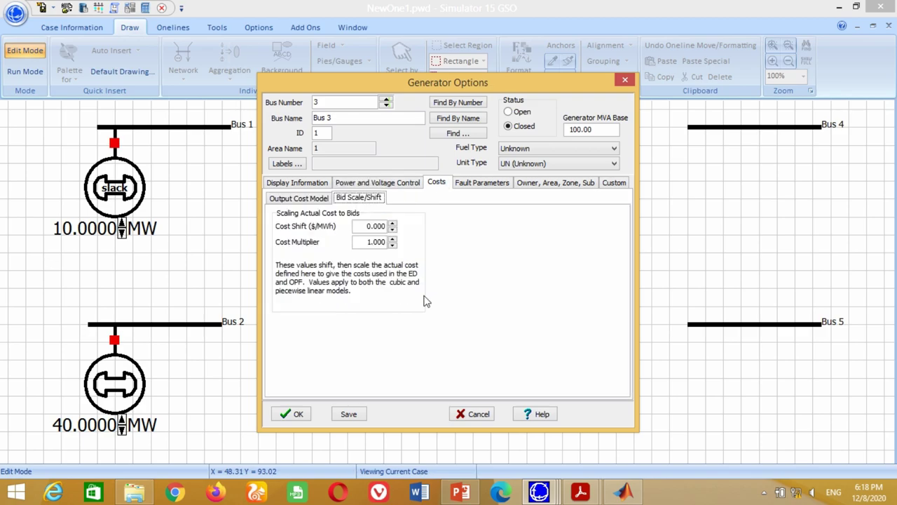
{"action": "left_click", "coordinate": [288, 201]}
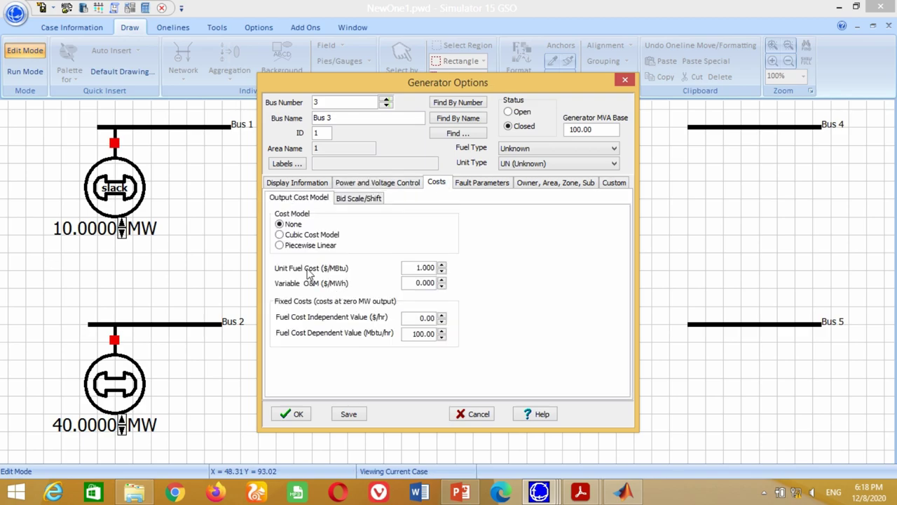
{"action": "left_click", "coordinate": [287, 238]}
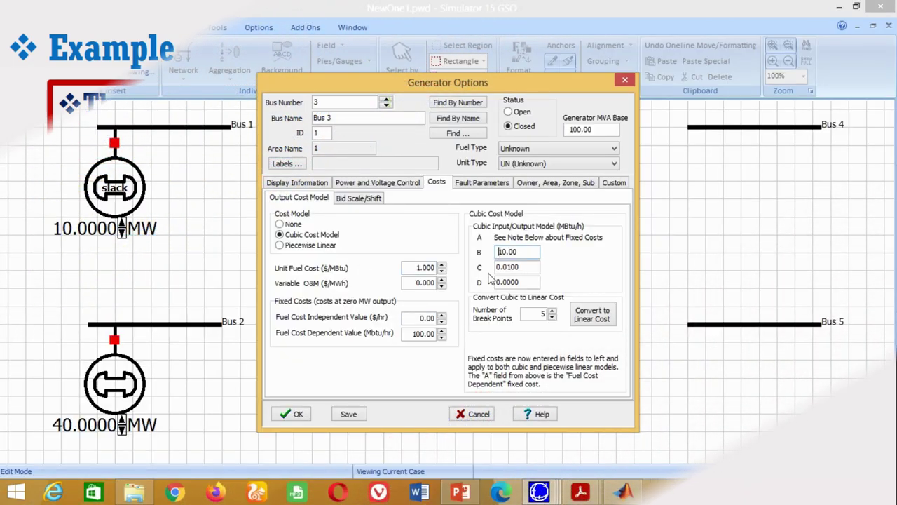
{"action": "left_click", "coordinate": [498, 251]}
{"action": "type", "text": "6.8"}
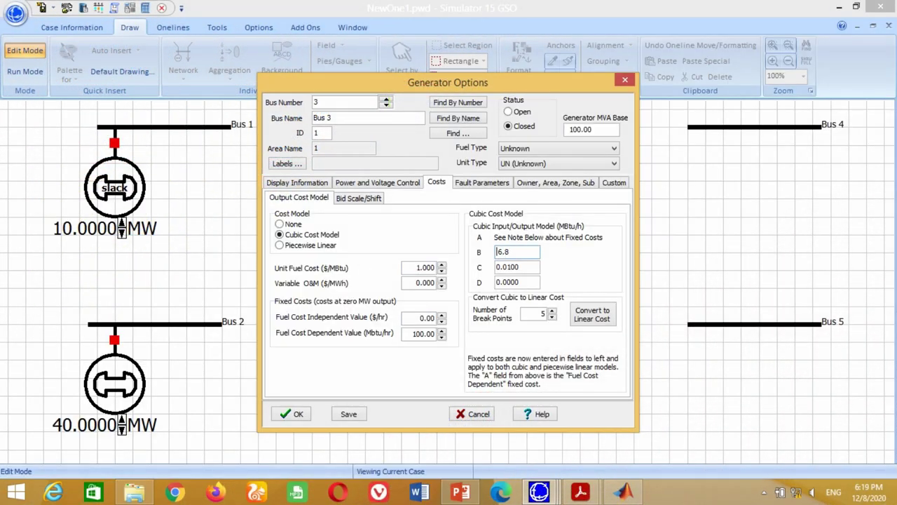
{"action": "left_click", "coordinate": [510, 267]}
{"action": "type", "text": "7"}
{"action": "left_click", "coordinate": [417, 333]}
{"action": "type", "text": "4"}
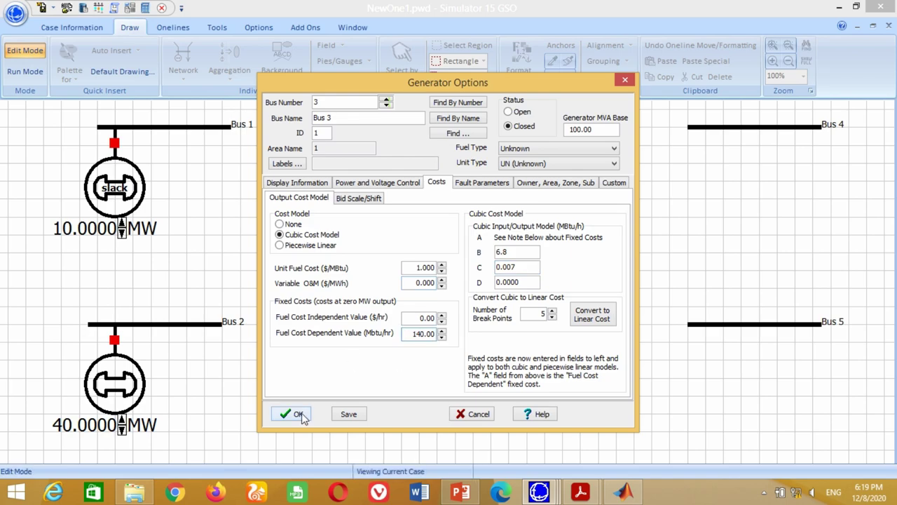
{"action": "left_click", "coordinate": [298, 414]}
Delete the Mvar output field above the Bus 3 generator
{"action": "scroll", "coordinate": [414, 235], "scroll_direction": "down", "scroll_amount": 3}
{"action": "scroll", "coordinate": [419, 297], "scroll_direction": "up", "scroll_amount": 2}
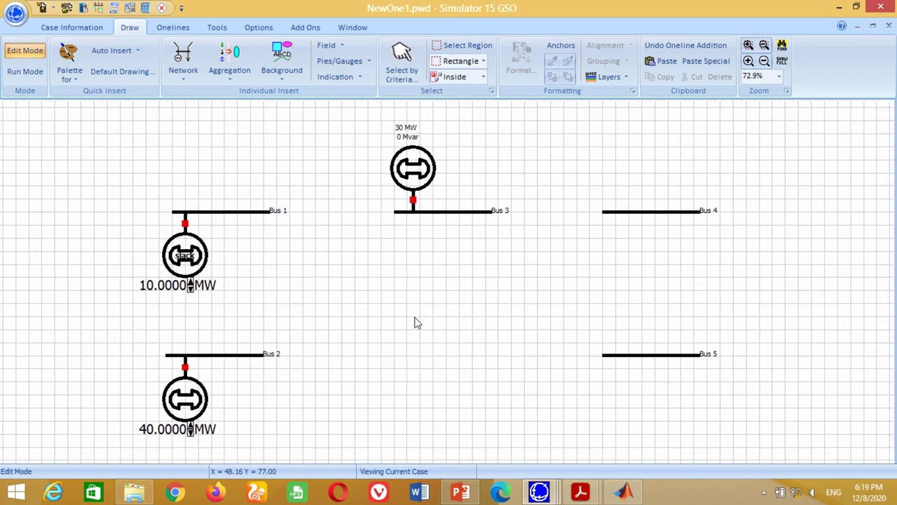
{"action": "left_click", "coordinate": [411, 144]}
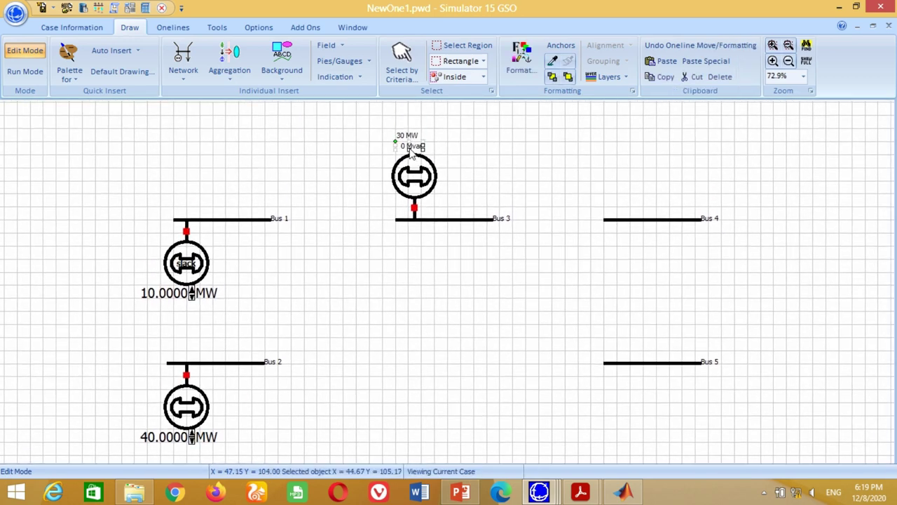
{"action": "key", "text": "Delete"}
Set the Bus 3 generator's MW field to delta per mouse click 1 and 4 decimal digits, then enlarge and centre it above the generator
{"action": "left_click", "coordinate": [406, 138]}
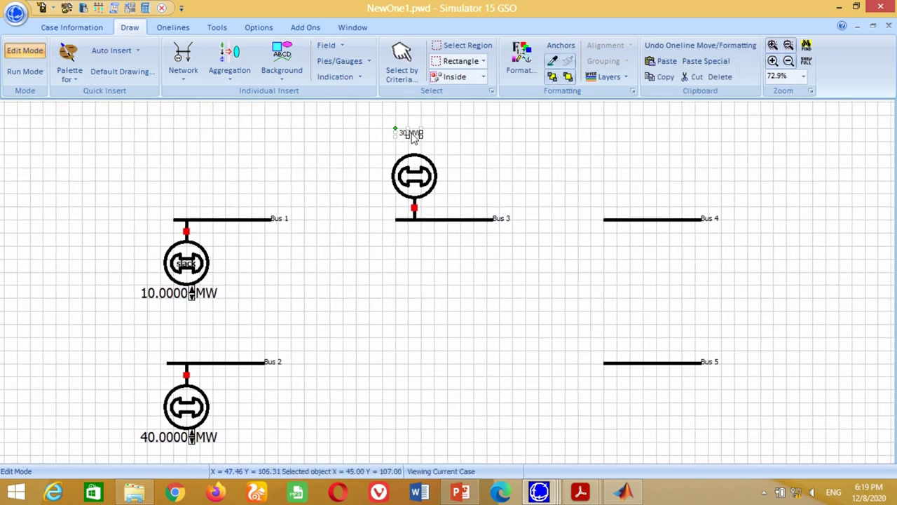
{"action": "double_click", "coordinate": [414, 137]}
{"action": "double_click", "coordinate": [589, 202]}
{"action": "type", "text": "1"}
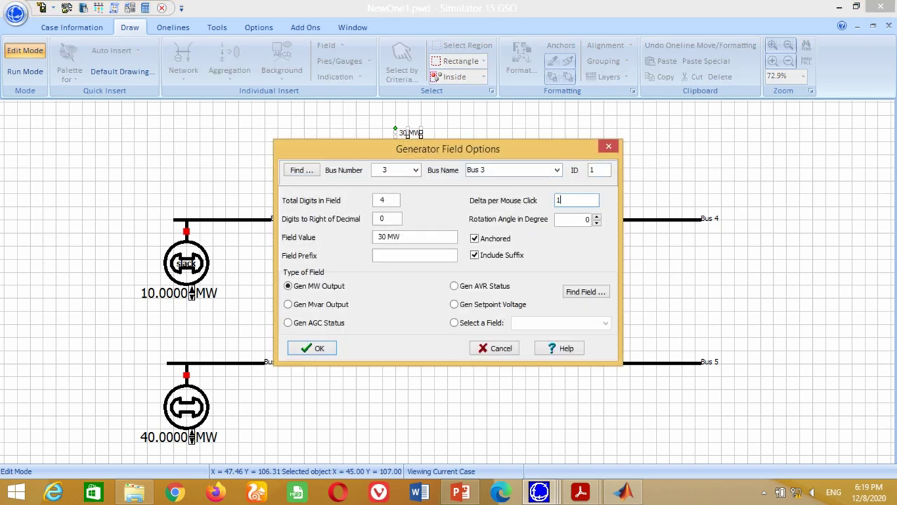
{"action": "double_click", "coordinate": [375, 219]}
{"action": "type", "text": "4"}
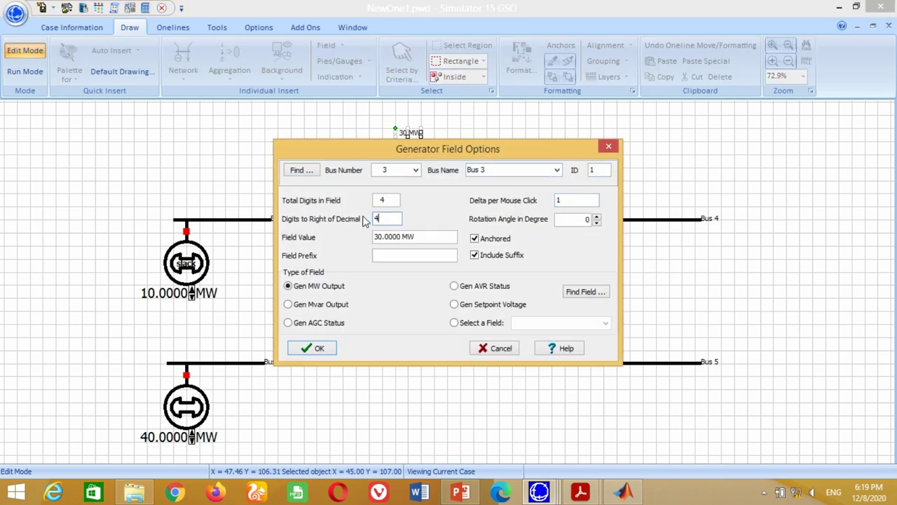
{"action": "left_click", "coordinate": [319, 348]}
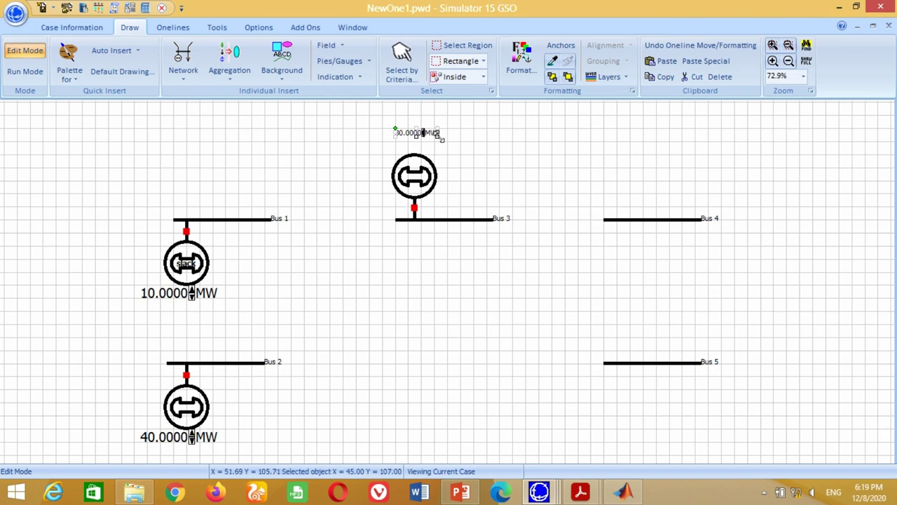
{"action": "left_click_drag", "start_coordinate": [440, 140], "coordinate": [501, 148]}
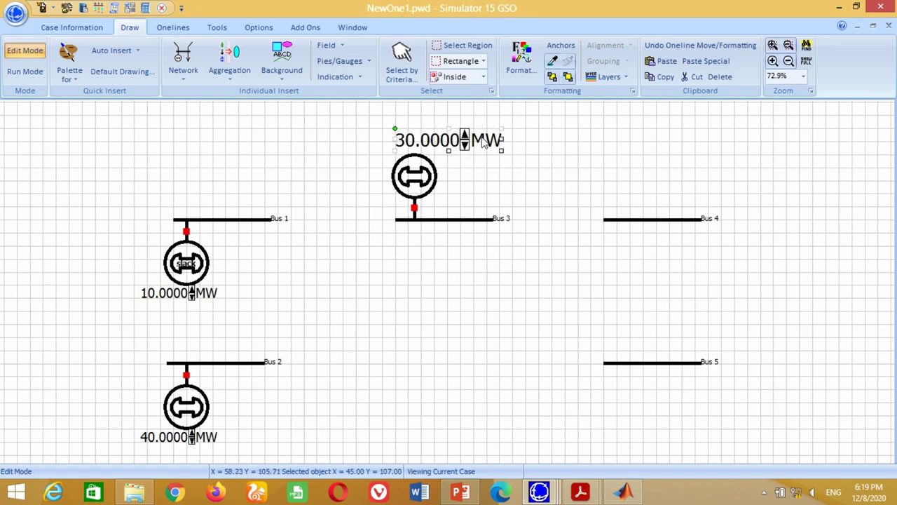
{"action": "left_click", "coordinate": [501, 167]}
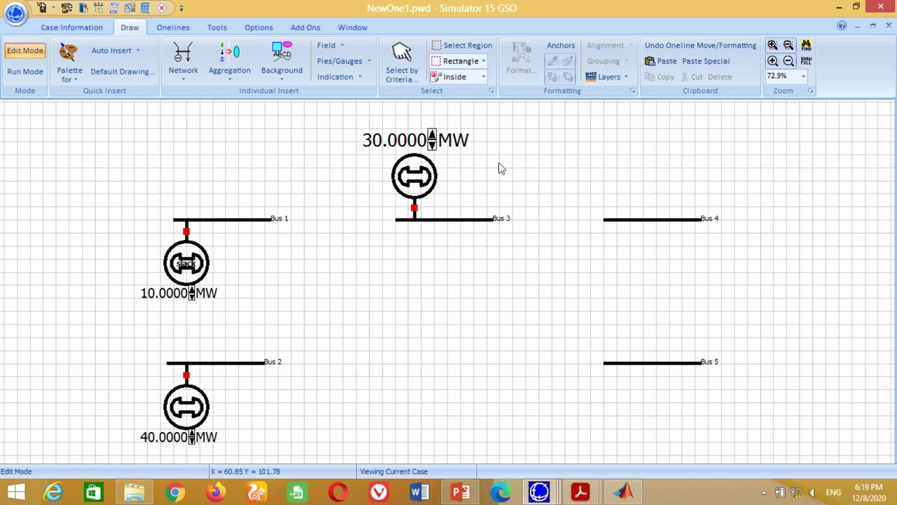
Draw a straight vertical transmission line from Bus 1 down to Bus 2
{"action": "left_click", "coordinate": [183, 70]}
{"action": "left_click", "coordinate": [203, 153]}
{"action": "left_click", "coordinate": [239, 219]}
{"action": "double_click", "coordinate": [239, 363]}
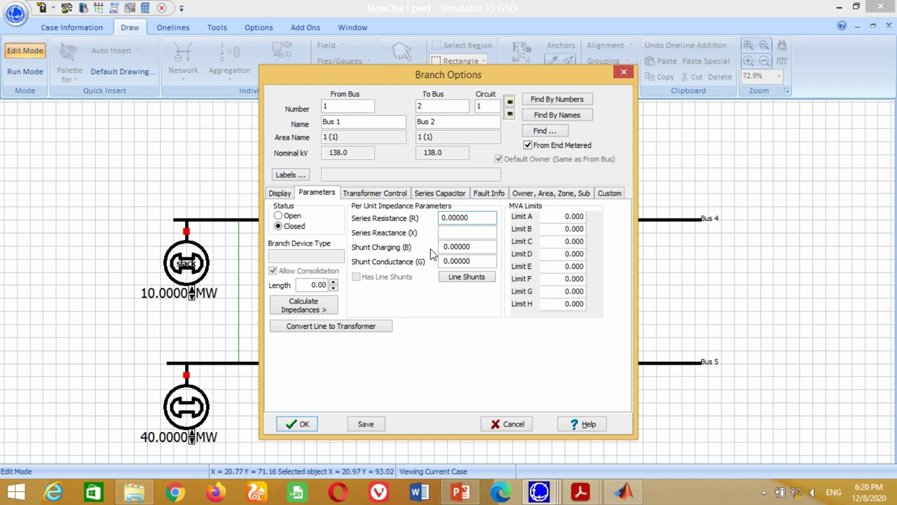
Set the Bus 1 to Bus 2 line to R 0.02, X 0.06 and shunt charging B 0.03, with a pixel thickness of 2
{"action": "type", "text": "2"}
{"action": "left_click", "coordinate": [455, 233]}
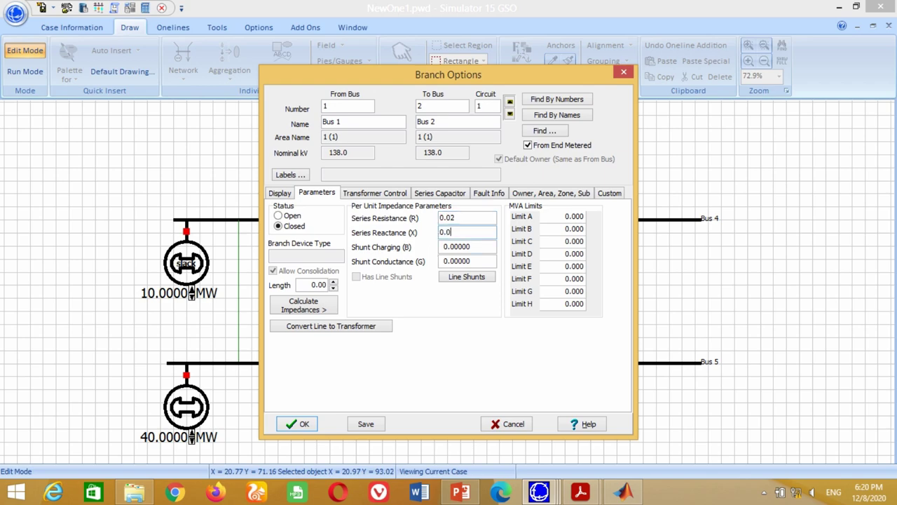
{"action": "left_click", "coordinate": [443, 247]}
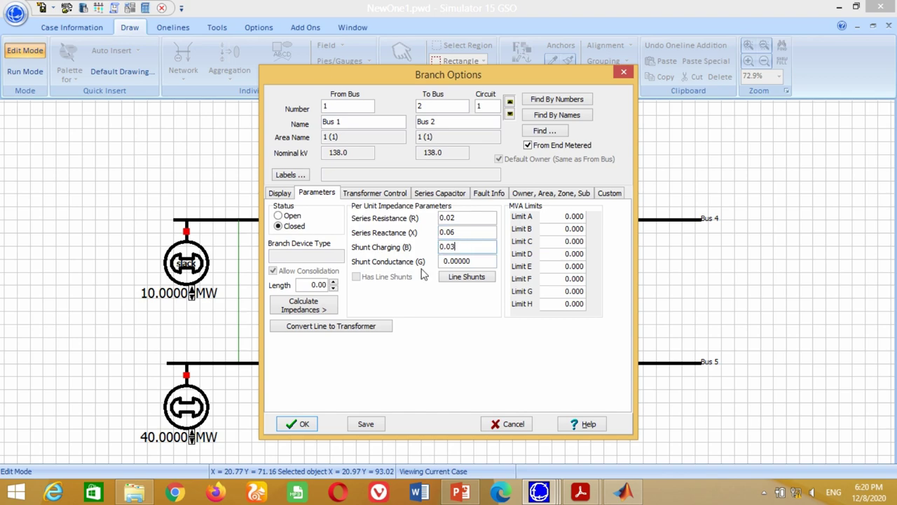
{"action": "left_click", "coordinate": [280, 196]}
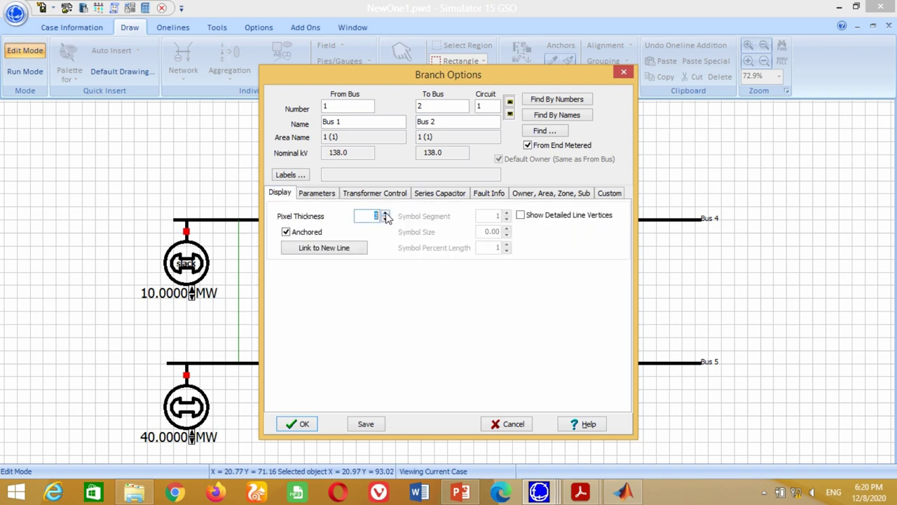
{"action": "left_click", "coordinate": [298, 423]}
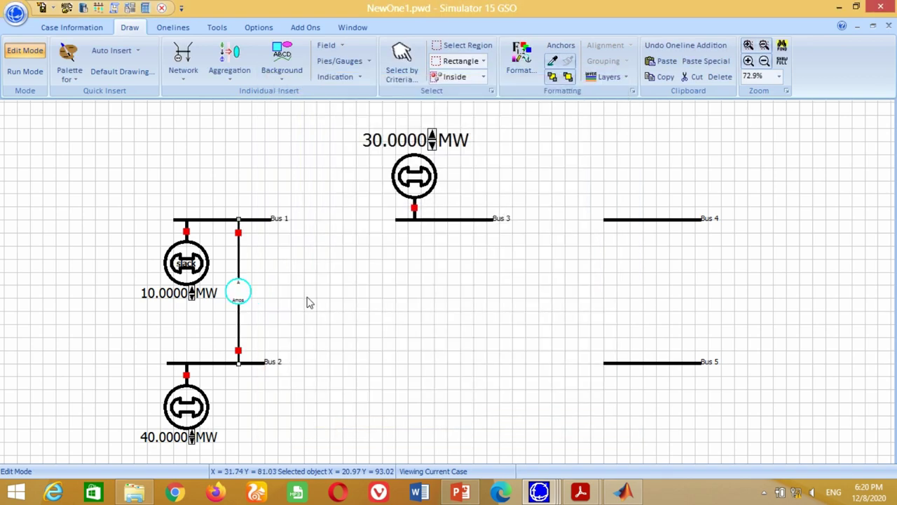
Set line pie charts to a blue normal MVA color and Total power (MVA) style, and rate the Bus 1 to Bus 2 chart at 10000 MVA
{"action": "double_click", "coordinate": [242, 294]}
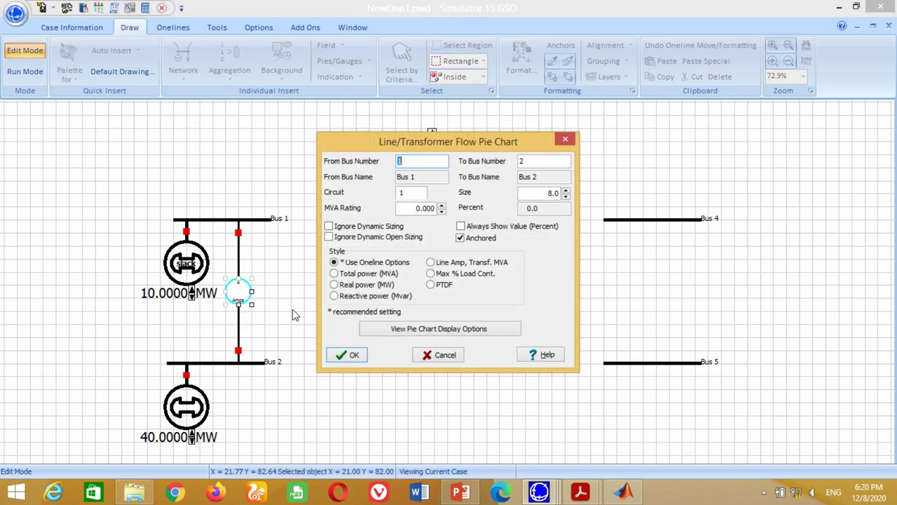
{"action": "left_click", "coordinate": [411, 335]}
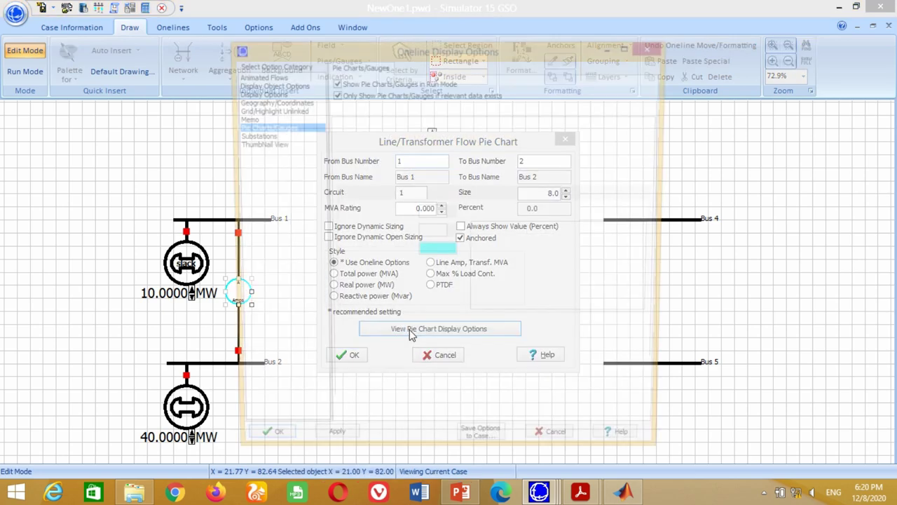
{"action": "left_click", "coordinate": [435, 255]}
{"action": "left_click", "coordinate": [457, 179]}
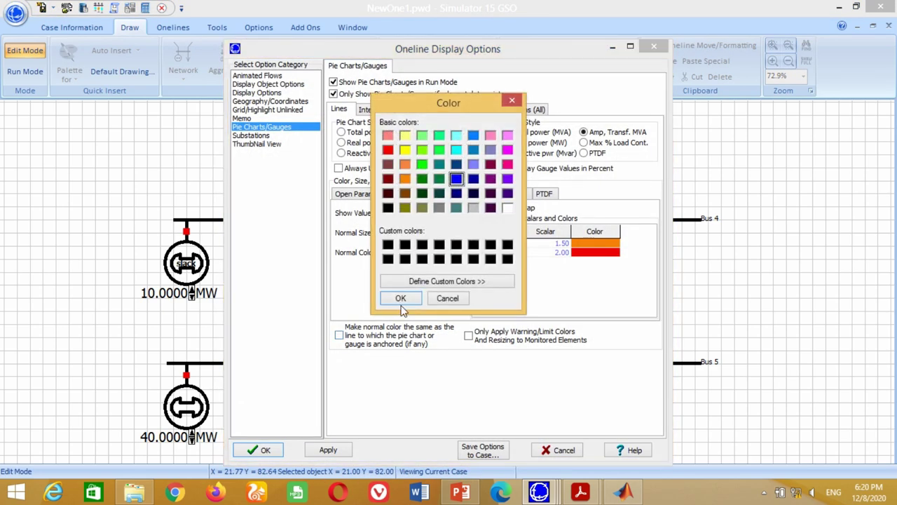
{"action": "left_click", "coordinate": [400, 298]}
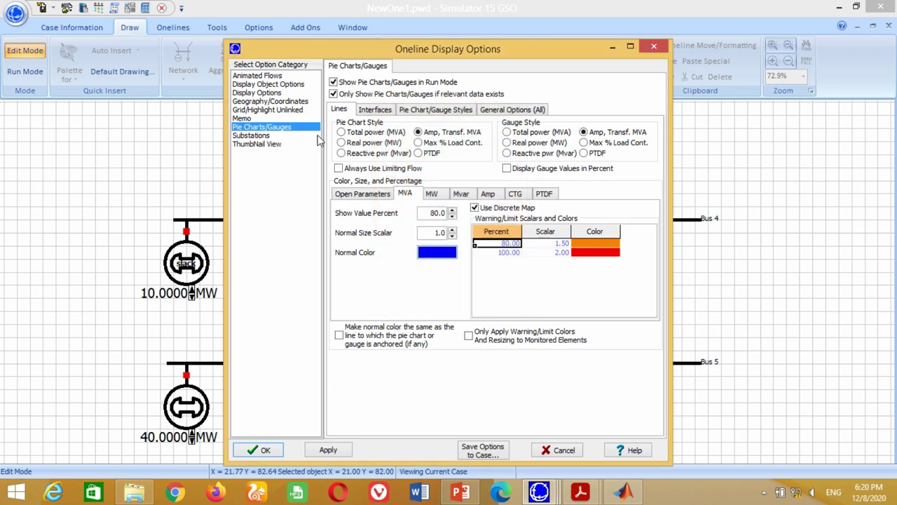
{"action": "left_click", "coordinate": [340, 132]}
{"action": "left_click", "coordinate": [276, 452]}
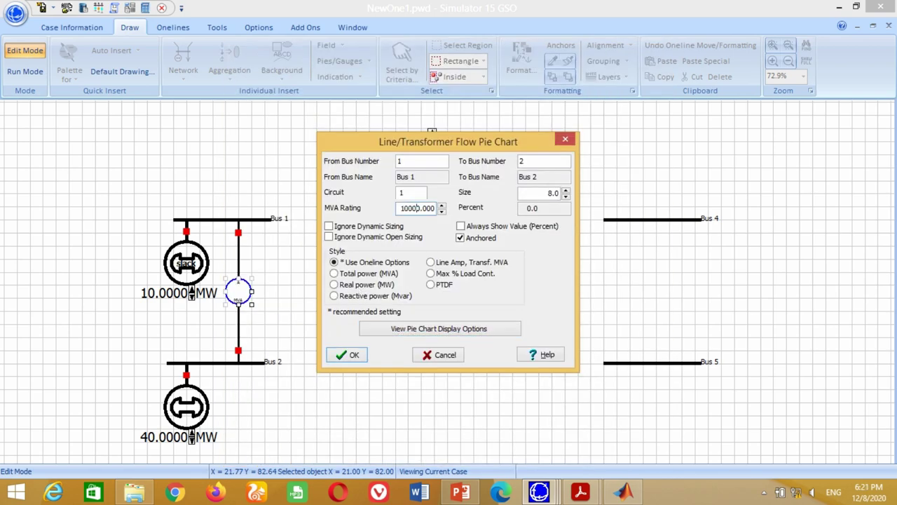
{"action": "left_click", "coordinate": [351, 356]}
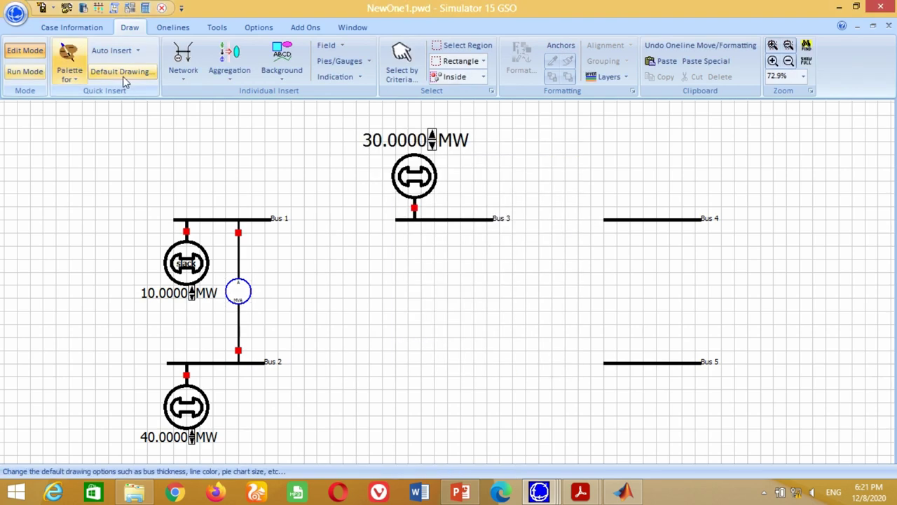
Draw a transmission line from Bus 1 to Bus 3, routed down, across and back up below the two buses
{"action": "left_click", "coordinate": [180, 72]}
{"action": "left_click", "coordinate": [198, 155]}
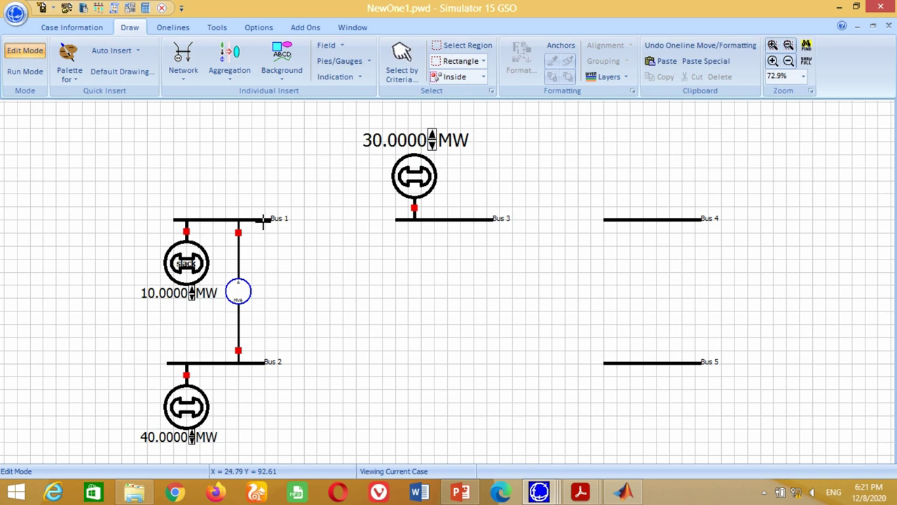
{"action": "left_click", "coordinate": [264, 220]}
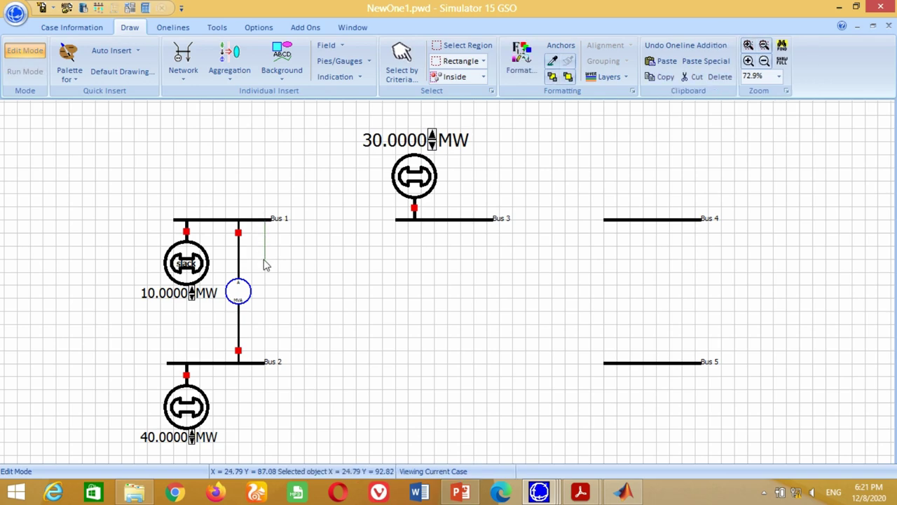
{"action": "left_click", "coordinate": [265, 262]}
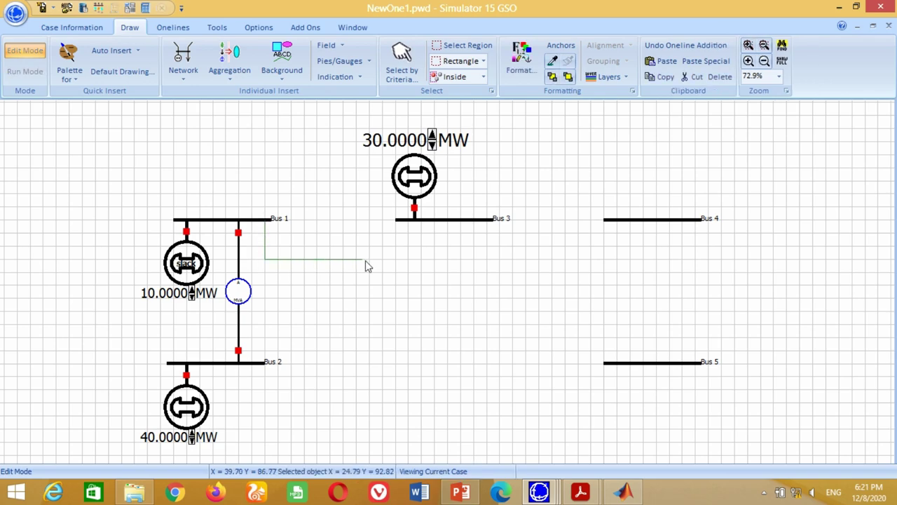
{"action": "left_click", "coordinate": [408, 260]}
{"action": "double_click", "coordinate": [412, 224]}
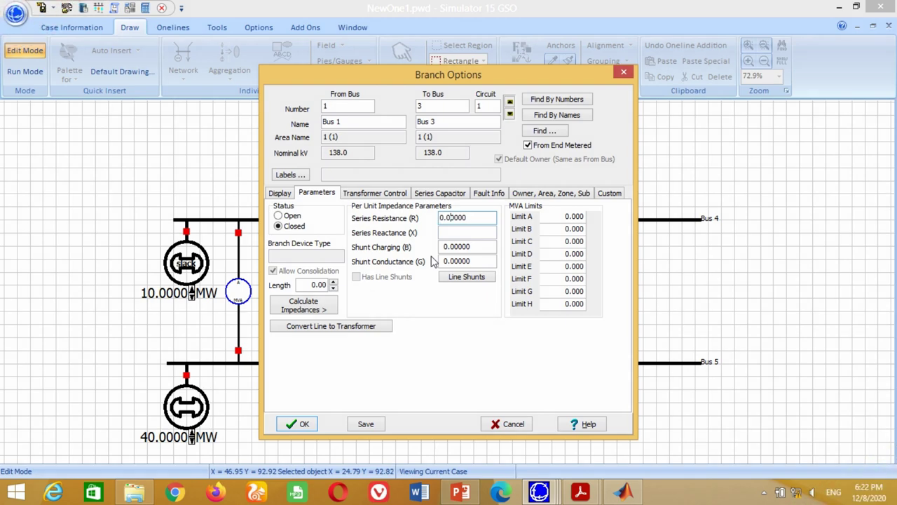
Set the Bus 1 to Bus 3 line to R 0.08, X 0.24, B 0.025 and a thicker line, with a 10000 MVA pie chart rating
{"action": "type", "text": "8"}
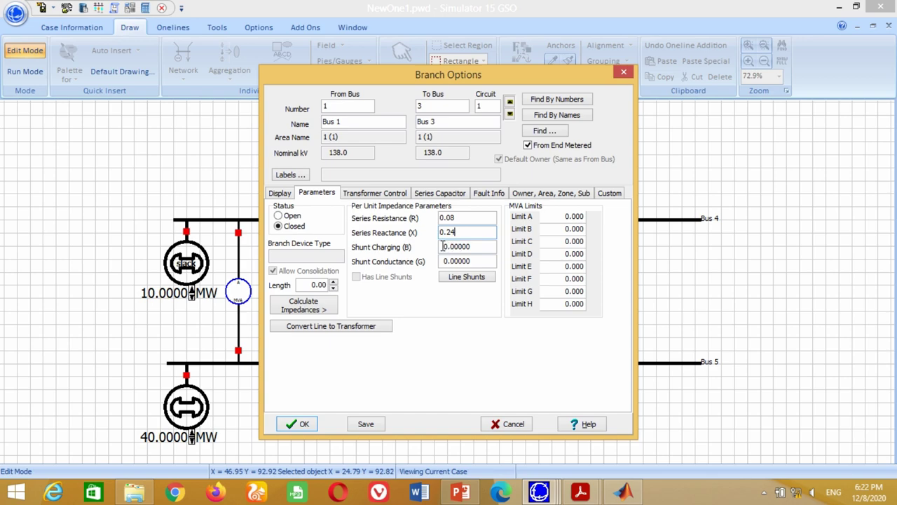
{"action": "left_click", "coordinate": [445, 246]}
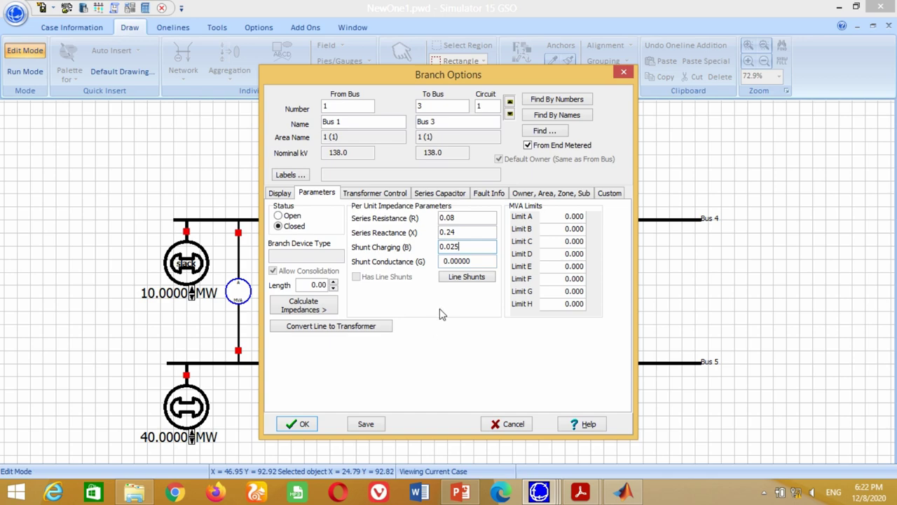
{"action": "left_click", "coordinate": [280, 193]}
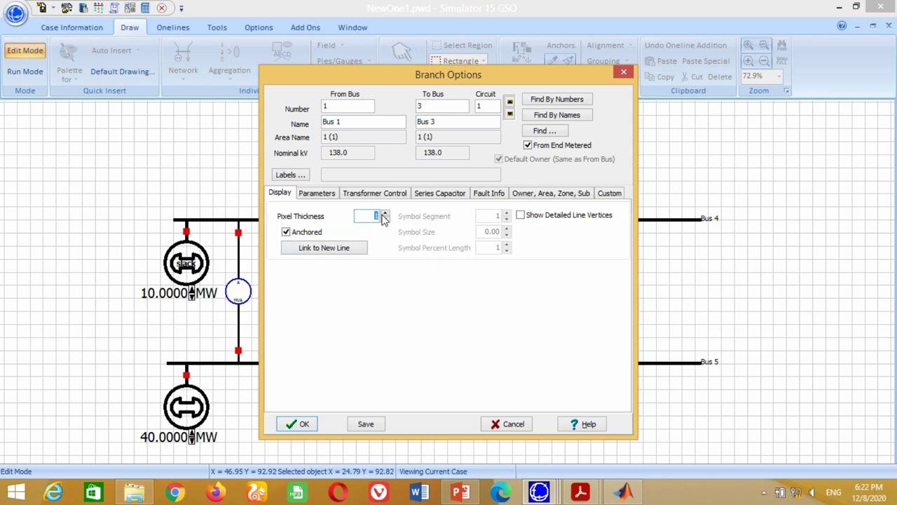
{"action": "left_click", "coordinate": [297, 424]}
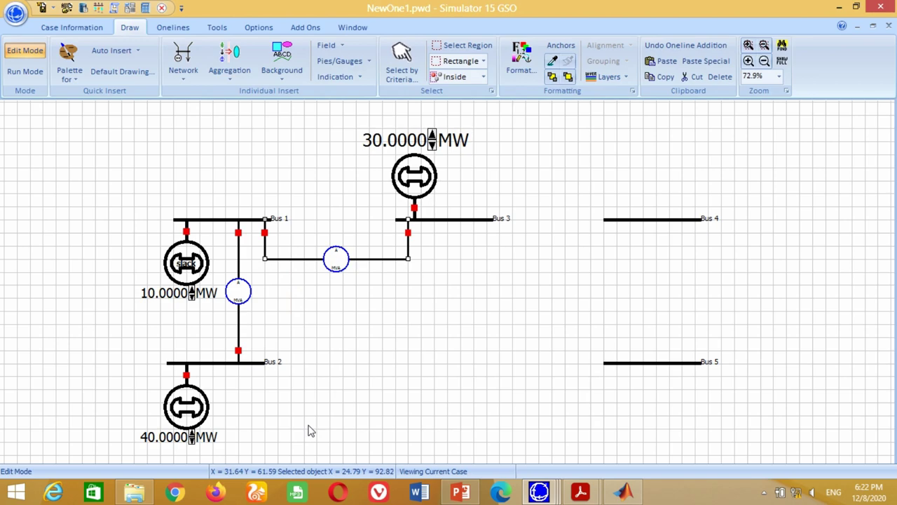
{"action": "double_click", "coordinate": [337, 270]}
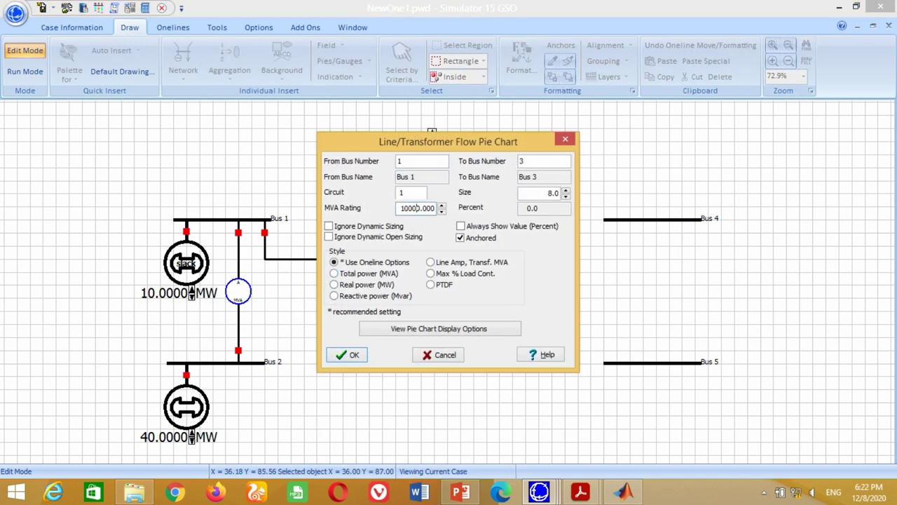
{"action": "left_click", "coordinate": [347, 355]}
Draw a transmission line from Bus 2 to Bus 3, routed up from Bus 2, diagonally across and up into Bus 3
{"action": "left_click", "coordinate": [183, 62]}
{"action": "left_click", "coordinate": [203, 172]}
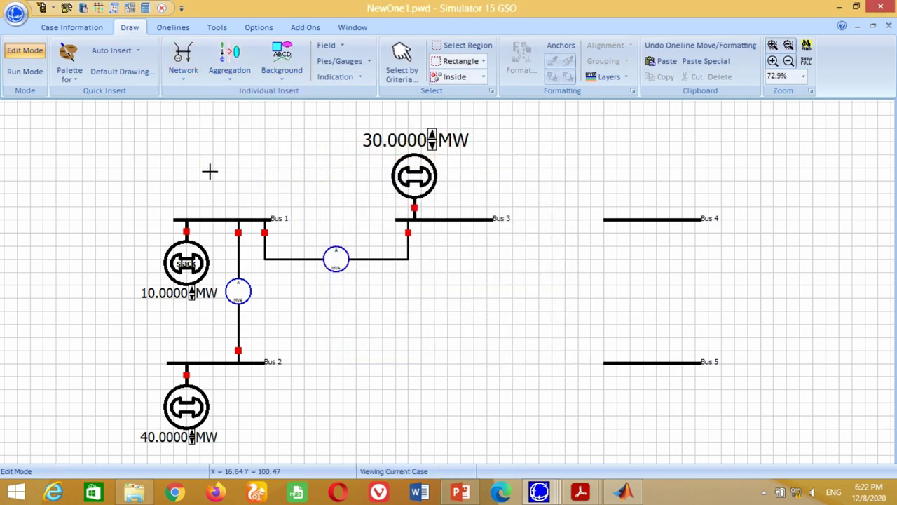
{"action": "left_click", "coordinate": [251, 362]}
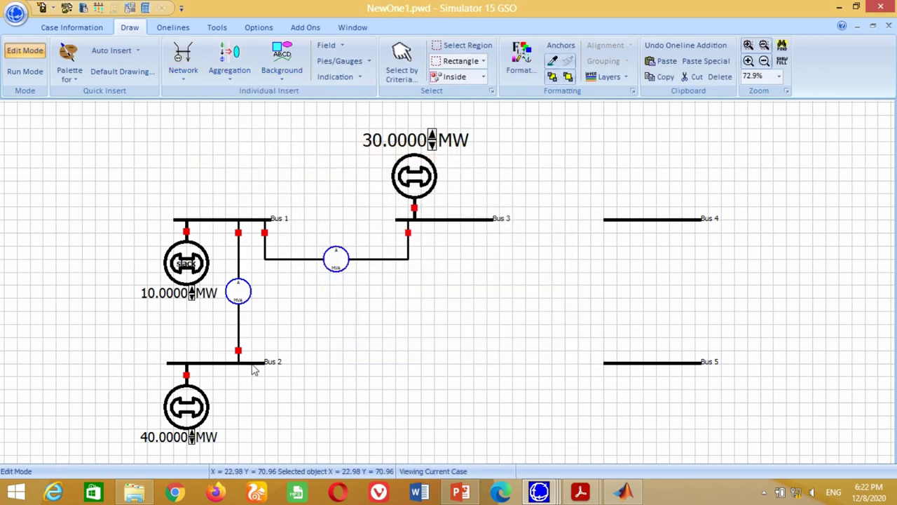
{"action": "left_click", "coordinate": [251, 324]}
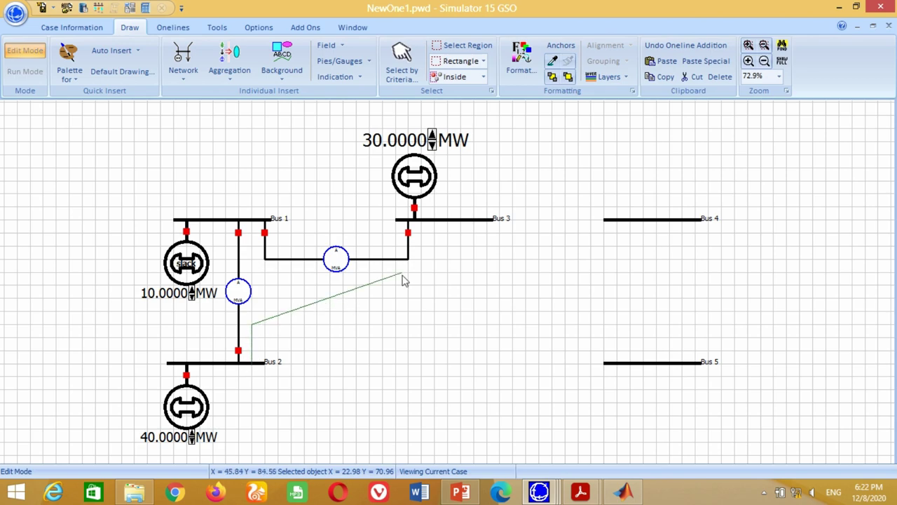
{"action": "left_click", "coordinate": [447, 274]}
{"action": "left_click", "coordinate": [450, 222]}
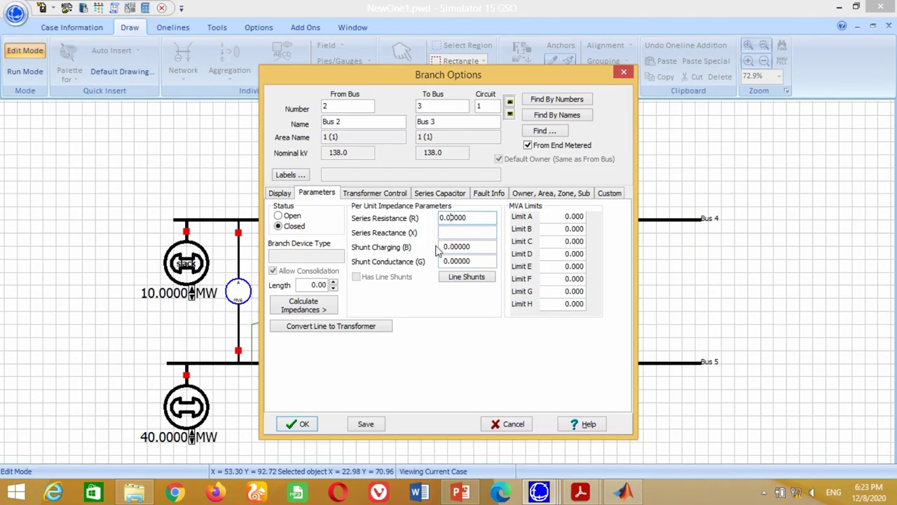
Set the Bus 2 to Bus 3 line to R 0.06, X 0.18 and shunt charging B 0.02, with a 10000 MVA pie chart rating
{"action": "left_click", "coordinate": [465, 232]}
{"action": "left_click", "coordinate": [444, 247]}
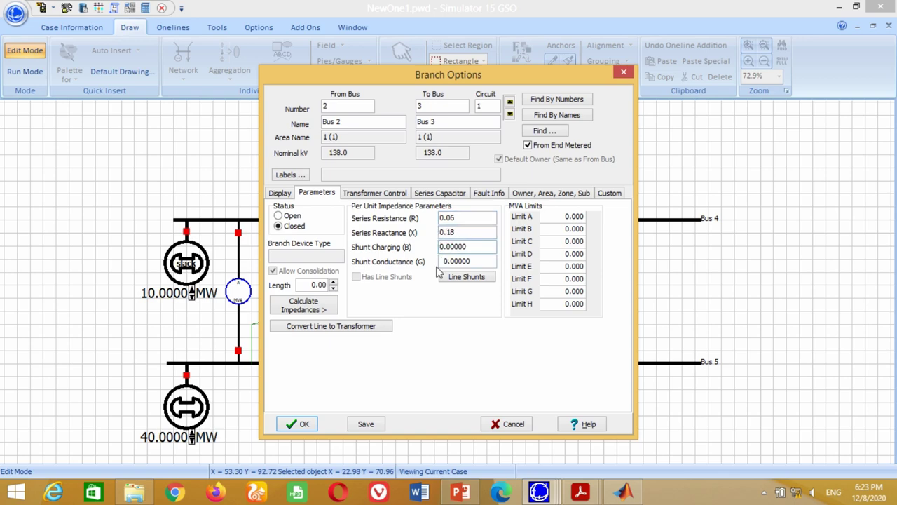
{"action": "left_click", "coordinate": [281, 195]}
{"action": "left_click", "coordinate": [300, 423]}
{"action": "left_click", "coordinate": [370, 373]}
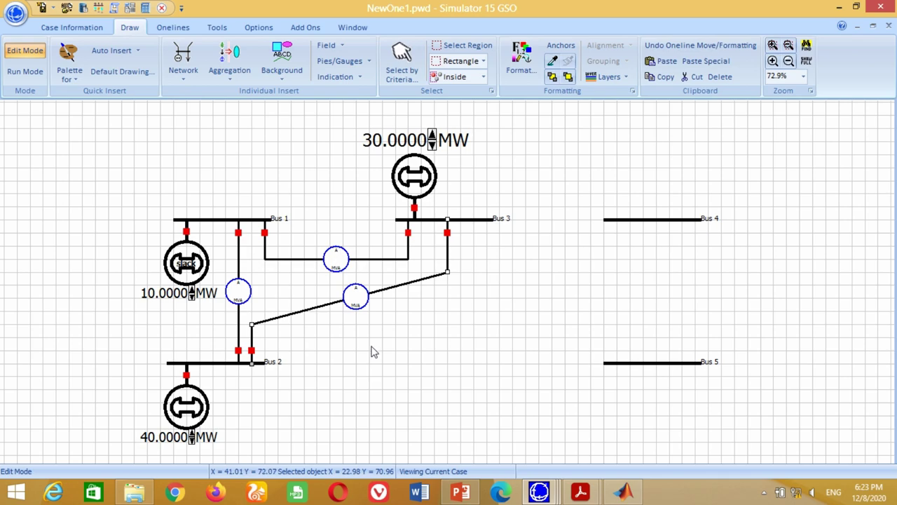
{"action": "double_click", "coordinate": [357, 300]}
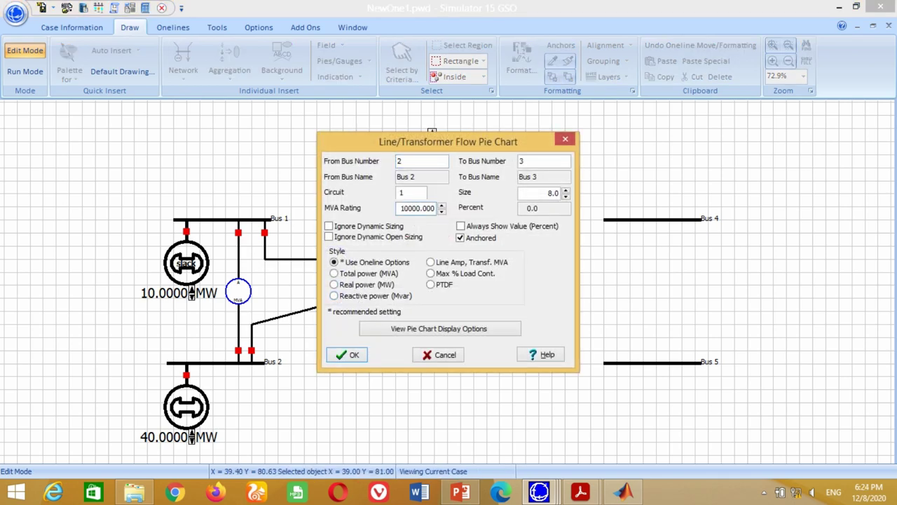
{"action": "left_click", "coordinate": [348, 355]}
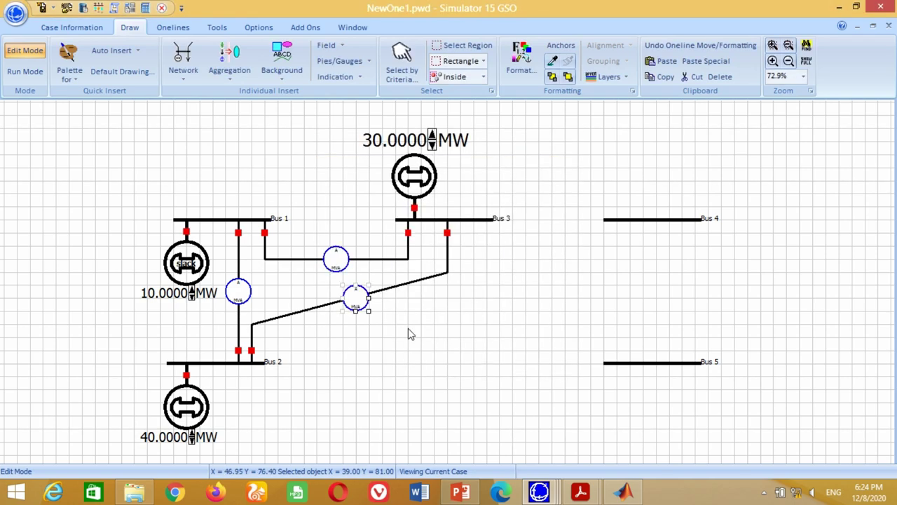
Lengthen the Bus 2 bar toward Bus 5 and draw a transmission line from its extended part diagonally to Bus 4
{"action": "left_click", "coordinate": [265, 362]}
{"action": "left_click_drag", "start_coordinate": [265, 363], "coordinate": [317, 363]}
{"action": "left_click", "coordinate": [183, 63]}
{"action": "left_click", "coordinate": [211, 152]}
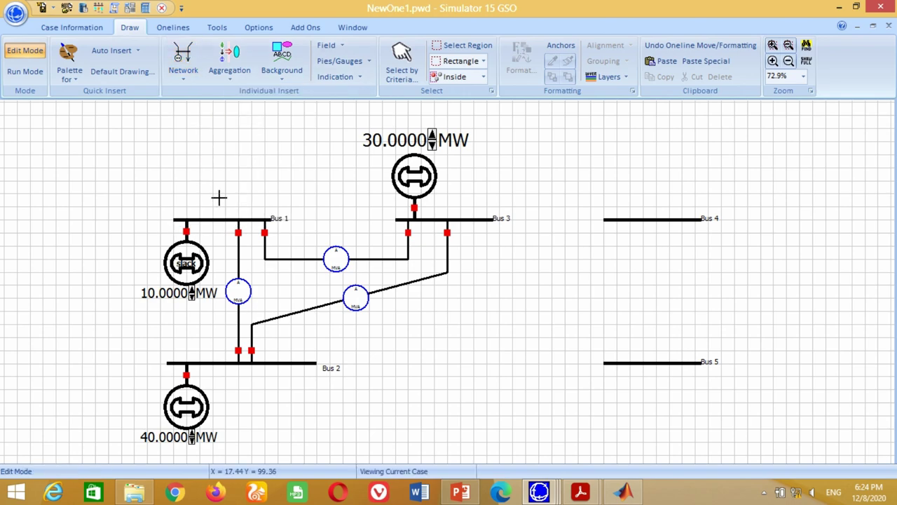
{"action": "left_click", "coordinate": [294, 362]}
{"action": "double_click", "coordinate": [293, 344]}
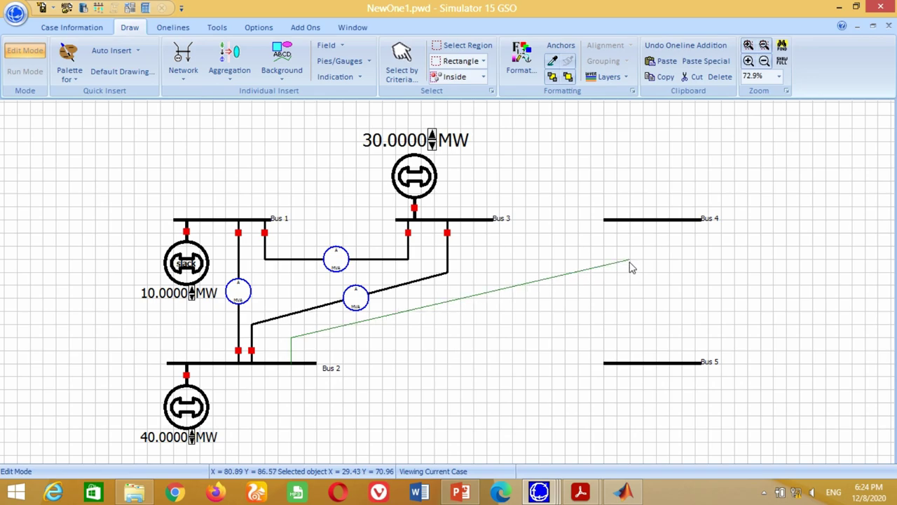
{"action": "double_click", "coordinate": [633, 220]}
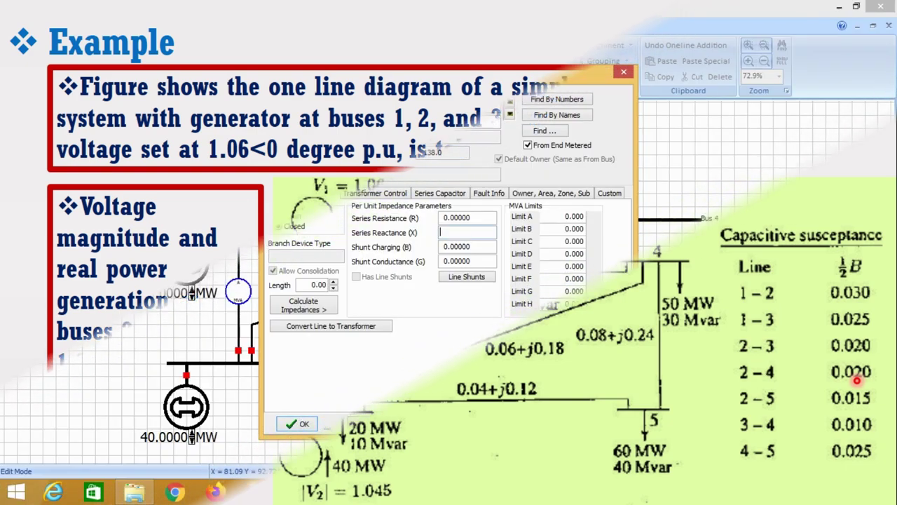
Set the Bus 2 to Bus 4 line to R 0.06, X 0.18, B 0.02 and pixel thickness 3, with a 10000 MVA pie chart rating
{"action": "left_click", "coordinate": [444, 232]}
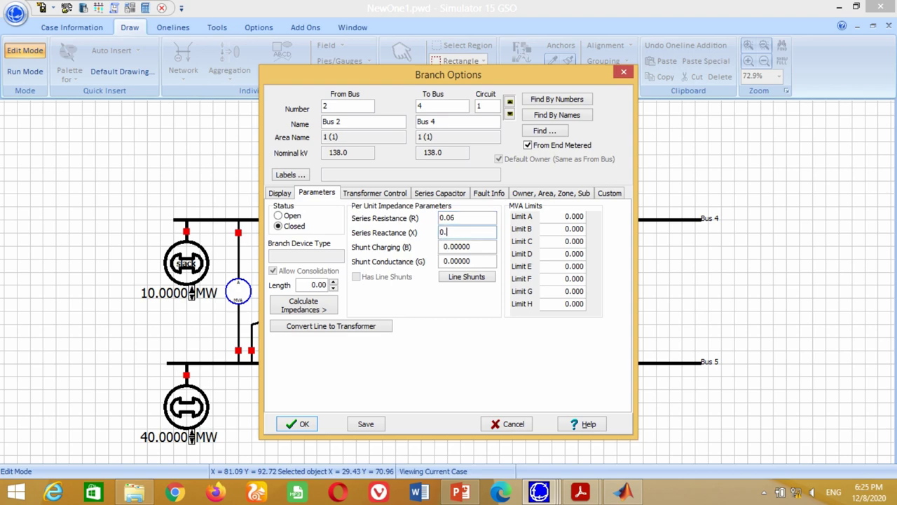
{"action": "key", "text": "Tab"}
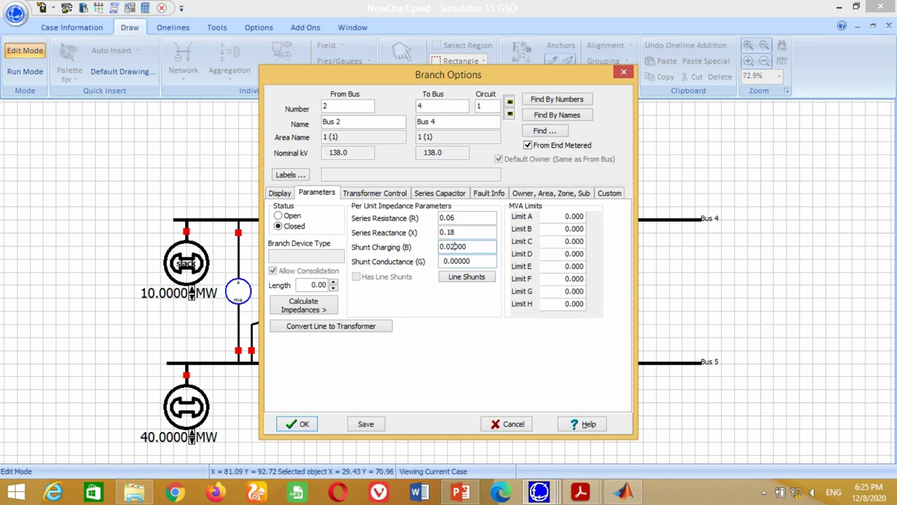
{"action": "left_click", "coordinate": [280, 194]}
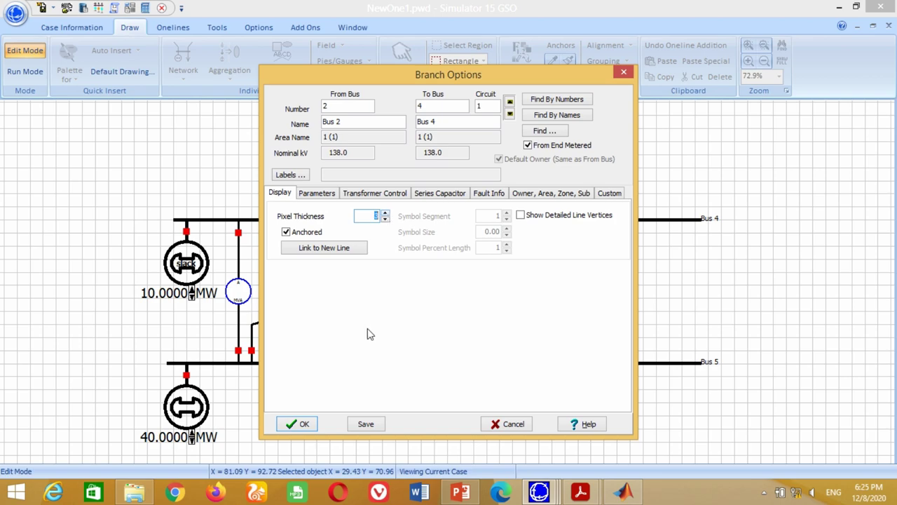
{"action": "left_click", "coordinate": [306, 428]}
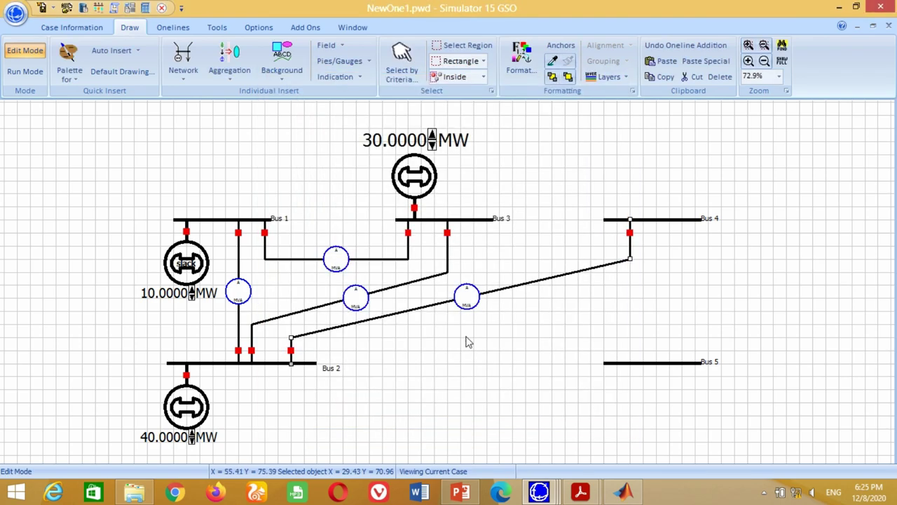
{"action": "double_click", "coordinate": [467, 296]}
{"action": "left_click", "coordinate": [405, 208]}
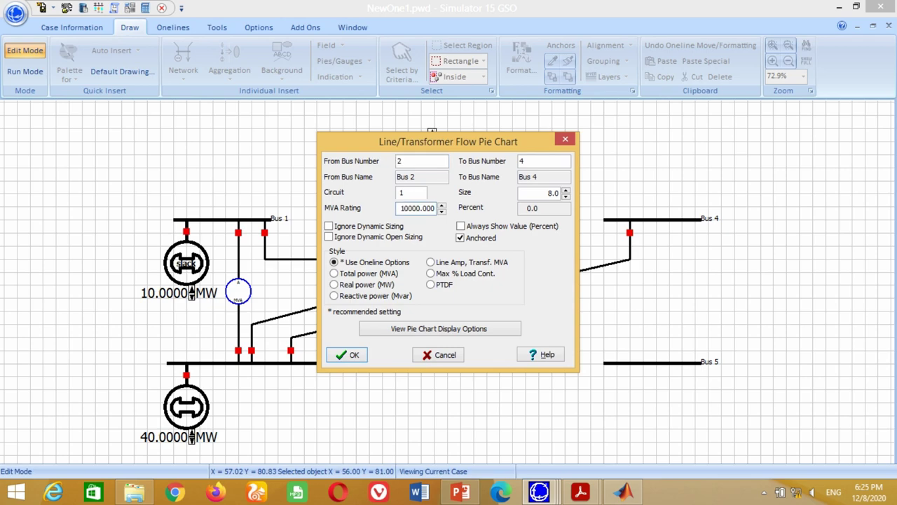
{"action": "left_click", "coordinate": [345, 355]}
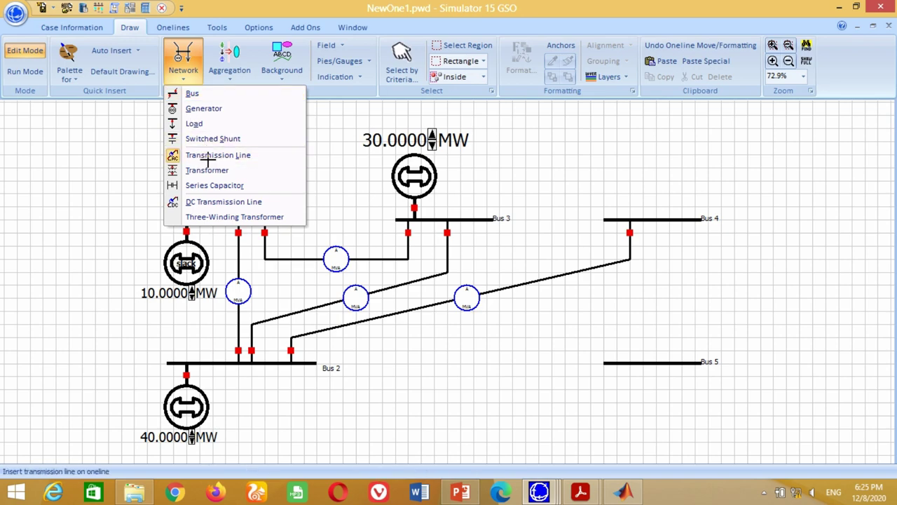
Draw a transmission line from the end of Bus 2 to Bus 5, routed up, horizontally across and down
{"action": "left_click", "coordinate": [204, 155]}
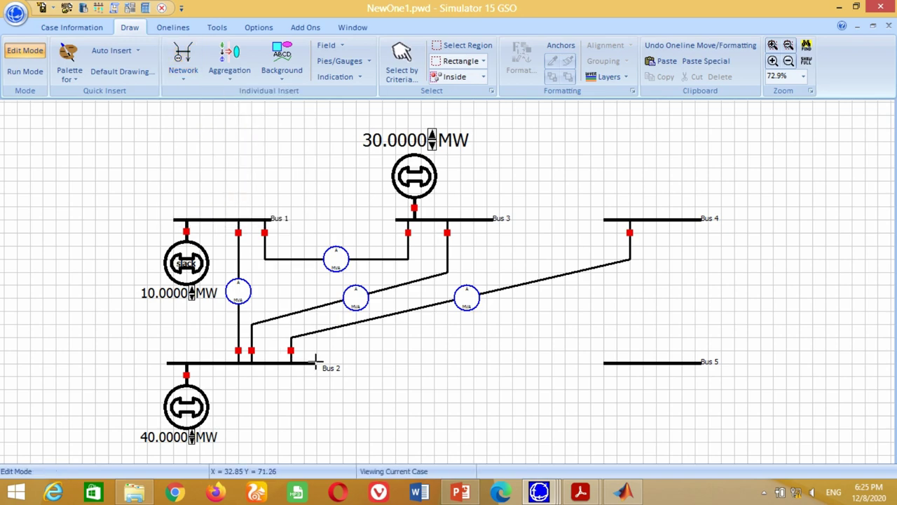
{"action": "left_click", "coordinate": [317, 363]}
{"action": "left_click", "coordinate": [317, 338]}
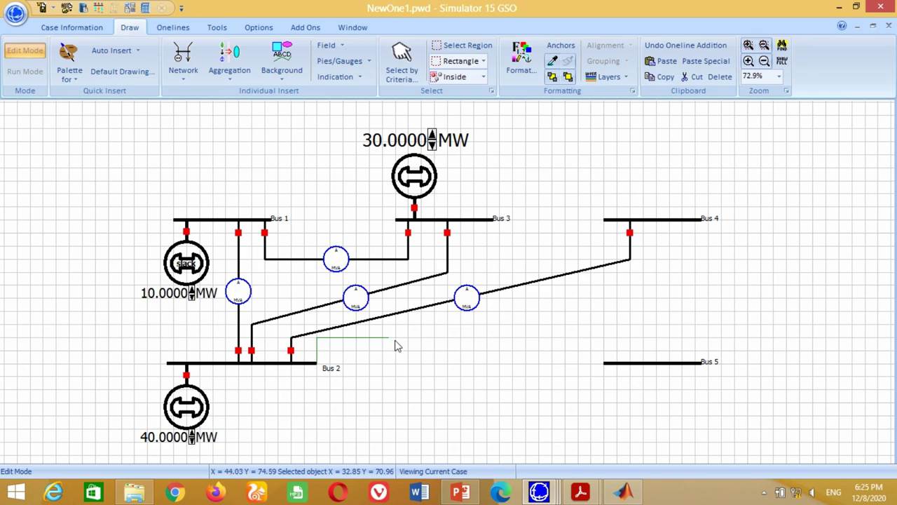
{"action": "left_click", "coordinate": [630, 344]}
{"action": "left_click", "coordinate": [631, 366]}
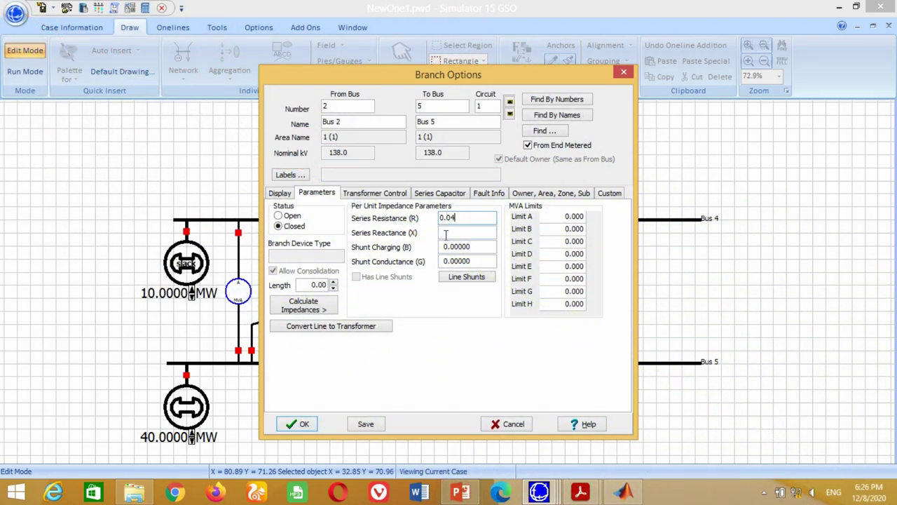
Set the Bus 2 to Bus 5 line to R 0.04, X 0.12 and shunt charging B 0.015, with a 10000 MVA pie chart rating
{"action": "type", "text": "12"}
{"action": "left_click", "coordinate": [444, 246]}
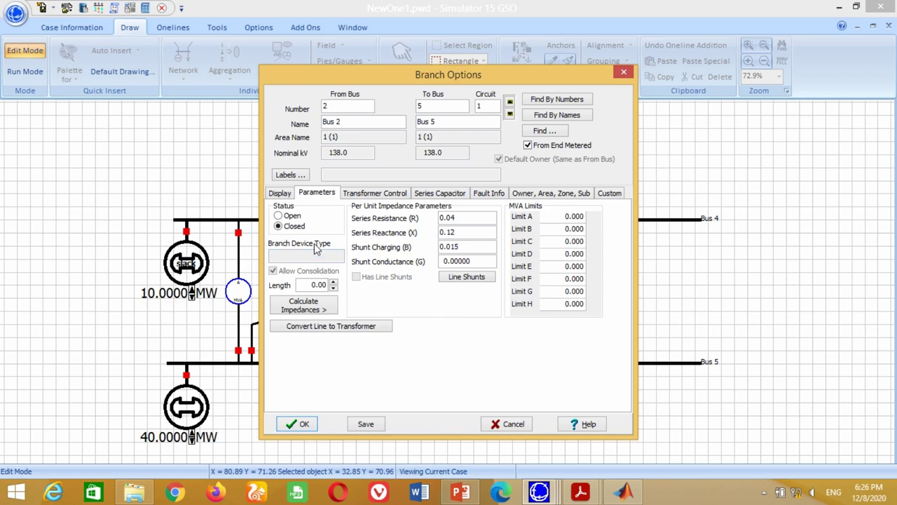
{"action": "left_click", "coordinate": [282, 194]}
{"action": "left_click", "coordinate": [297, 424]}
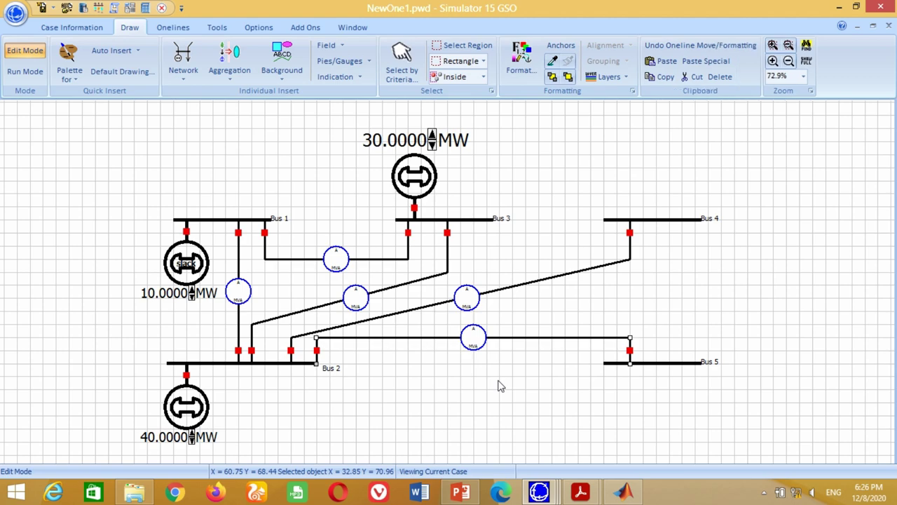
{"action": "double_click", "coordinate": [473, 345]}
{"action": "left_click", "coordinate": [416, 207]}
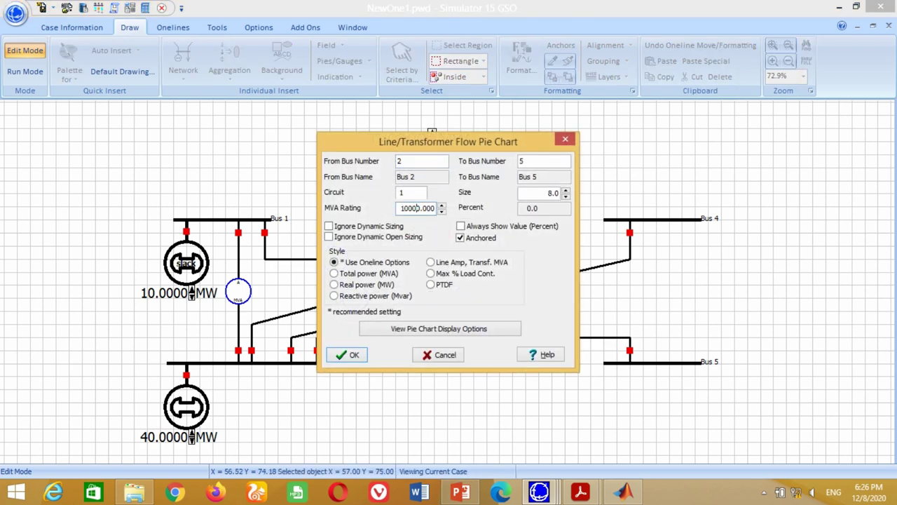
{"action": "left_click", "coordinate": [349, 354]}
Lengthen the Bus 2 bar slightly and draw a transmission line from Bus 3 to the near end of Bus 4, routed below the buses
{"action": "left_click", "coordinate": [315, 363]}
{"action": "left_click_drag", "start_coordinate": [316, 363], "coordinate": [337, 363]}
{"action": "left_click", "coordinate": [183, 66]}
{"action": "left_click", "coordinate": [195, 124]}
{"action": "left_click", "coordinate": [486, 222]}
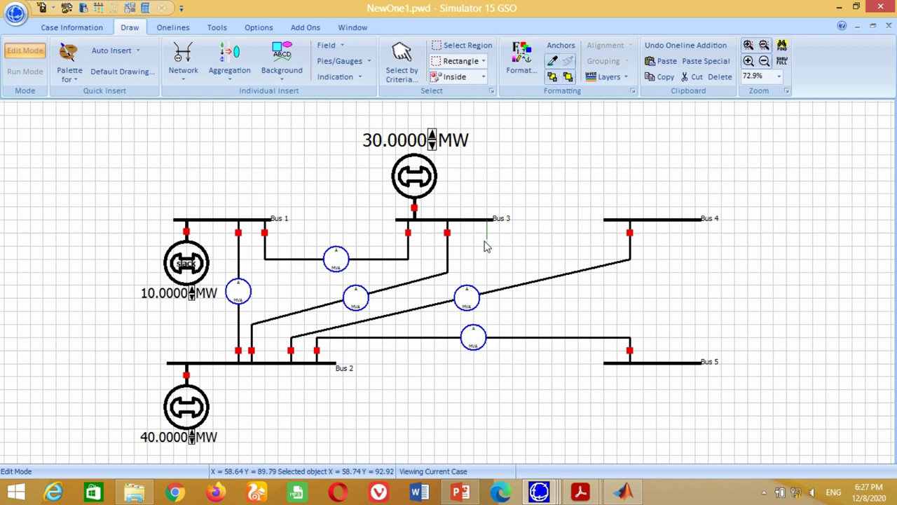
{"action": "left_click", "coordinate": [486, 245]}
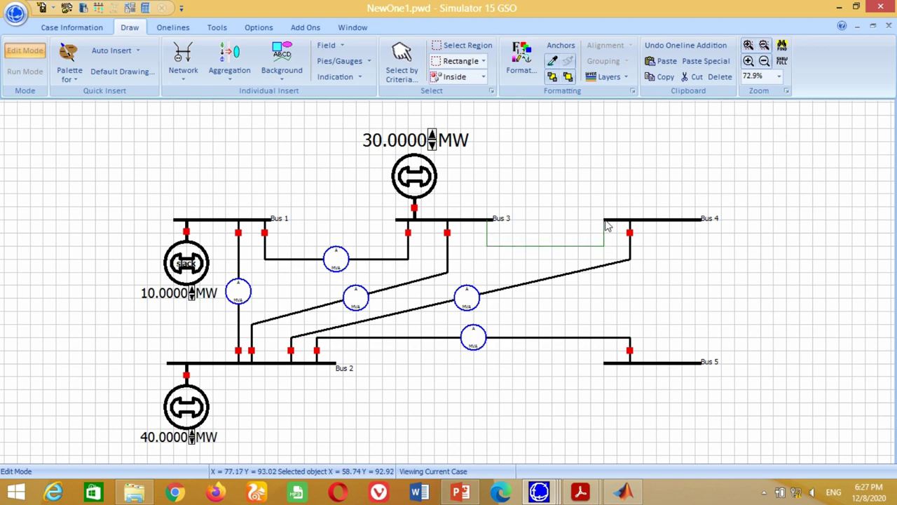
{"action": "double_click", "coordinate": [608, 223]}
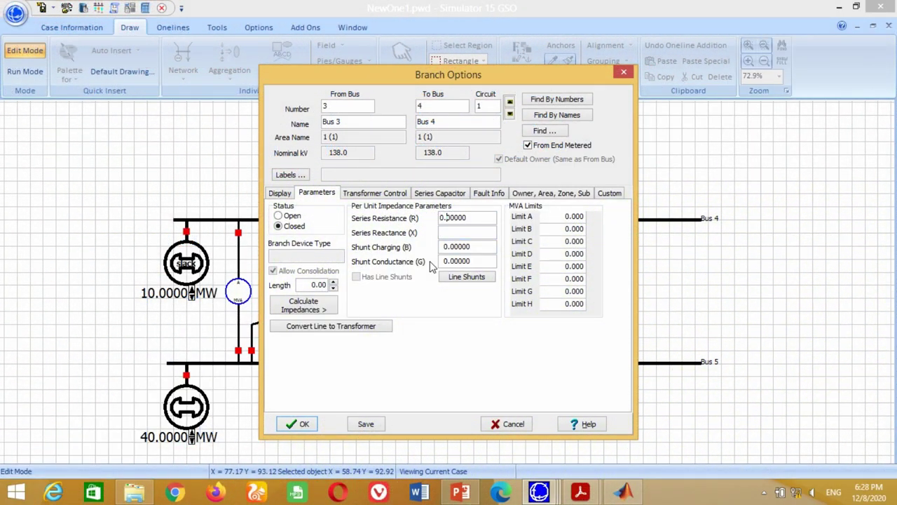
Set the Bus 3 to Bus 4 line to R 0.01, X 0.03 and shunt charging B 0.01, with a pixel thickness of 3
{"action": "left_click", "coordinate": [463, 234]}
{"action": "left_click", "coordinate": [450, 247]}
{"action": "key", "text": "BackSpace"}
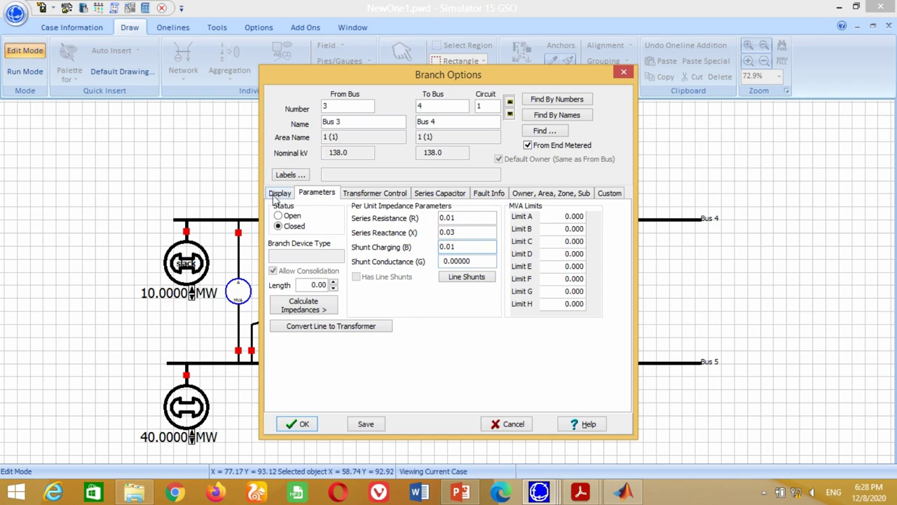
{"action": "left_click", "coordinate": [275, 195]}
{"action": "left_click", "coordinate": [296, 423]}
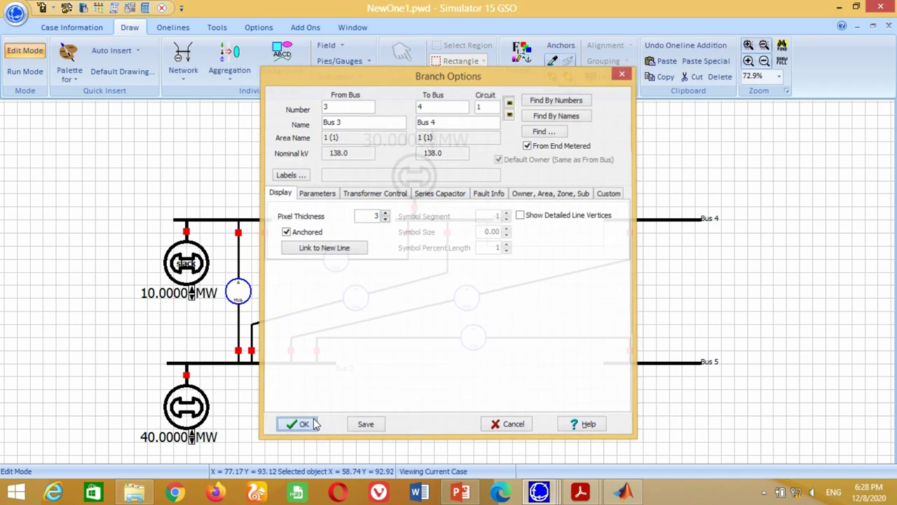
Lengthen the Bus 4 bar toward Bus 3 and rate the Bus 3 to Bus 4 pie chart at 10000 MVA
{"action": "left_click", "coordinate": [579, 195]}
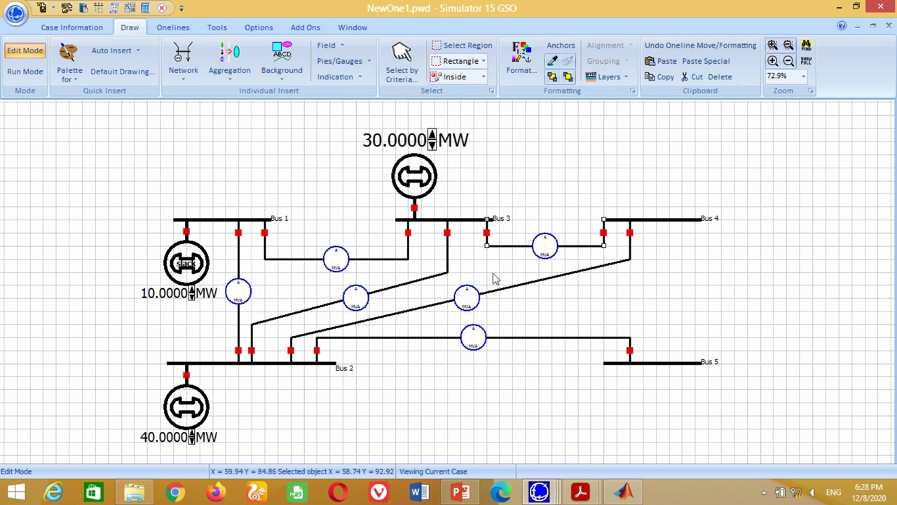
{"action": "left_click", "coordinate": [612, 221]}
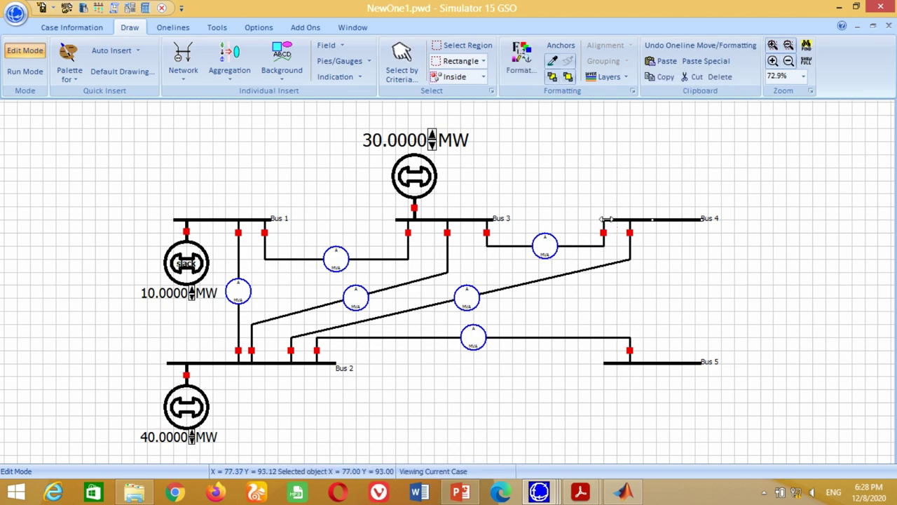
{"action": "double_click", "coordinate": [547, 253]}
{"action": "left_click", "coordinate": [406, 209]}
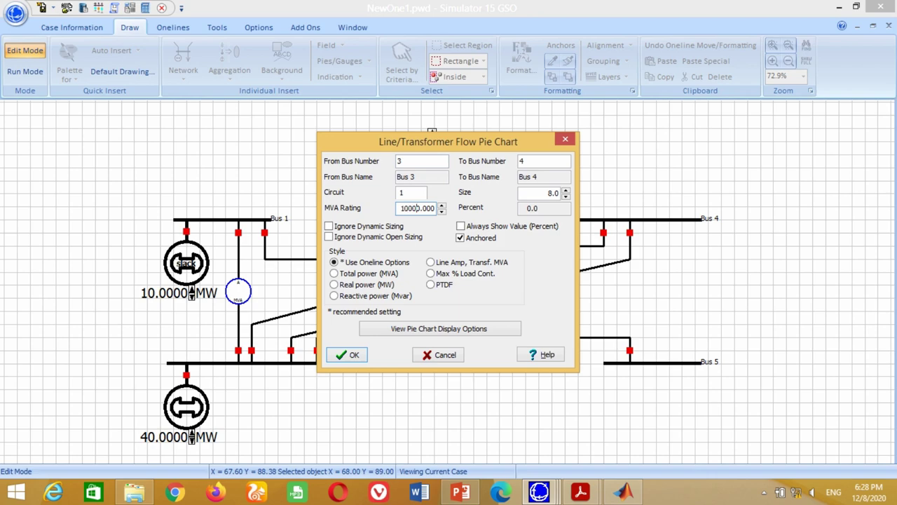
{"action": "left_click", "coordinate": [343, 354]}
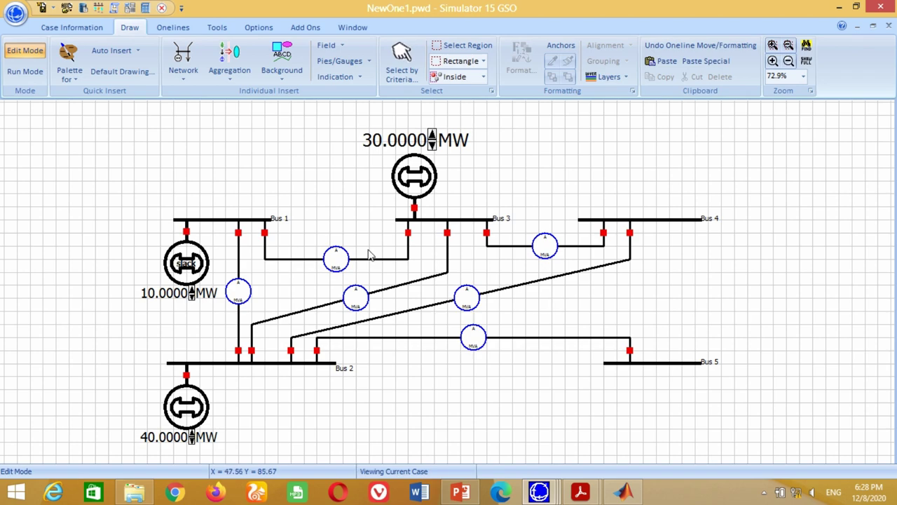
Draw a straight vertical transmission line from Bus 4 down to Bus 5
{"action": "left_click", "coordinate": [183, 66]}
{"action": "left_click", "coordinate": [215, 157]}
{"action": "left_click", "coordinate": [683, 223]}
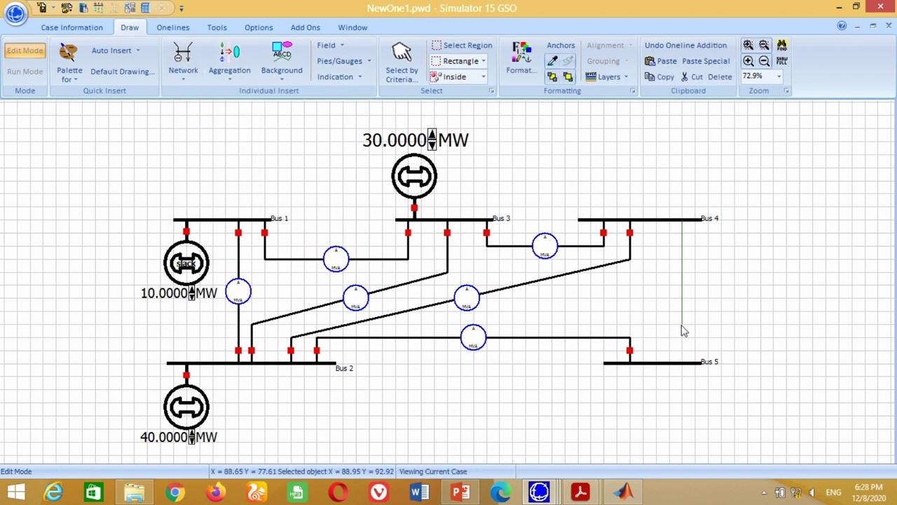
{"action": "double_click", "coordinate": [686, 364]}
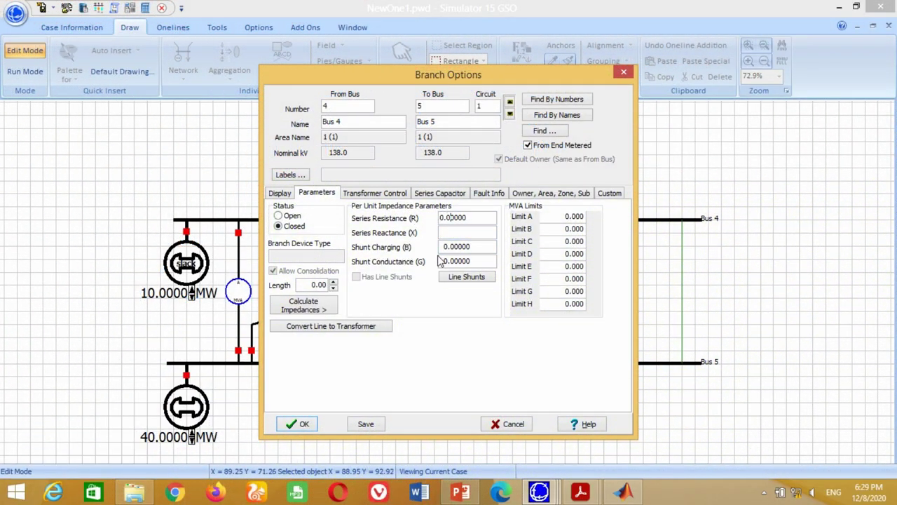
Set the Bus 4 to Bus 5 line to R 0.08, X 0.24, shunt charging B 0.025, increase its pixel thickness, and edit its pie chart's MVA rating
{"action": "left_click", "coordinate": [446, 234]}
{"action": "type", "text": "0.24"}
{"action": "left_click", "coordinate": [445, 245]}
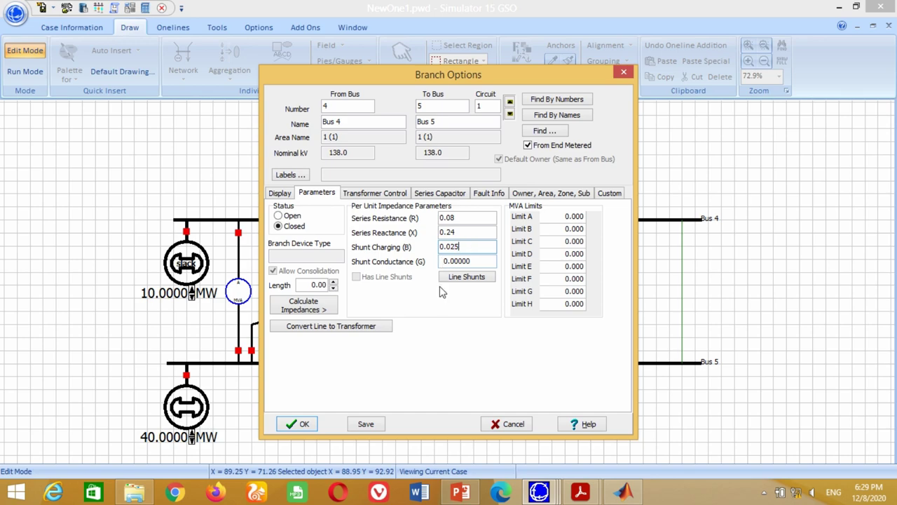
{"action": "left_click", "coordinate": [279, 194]}
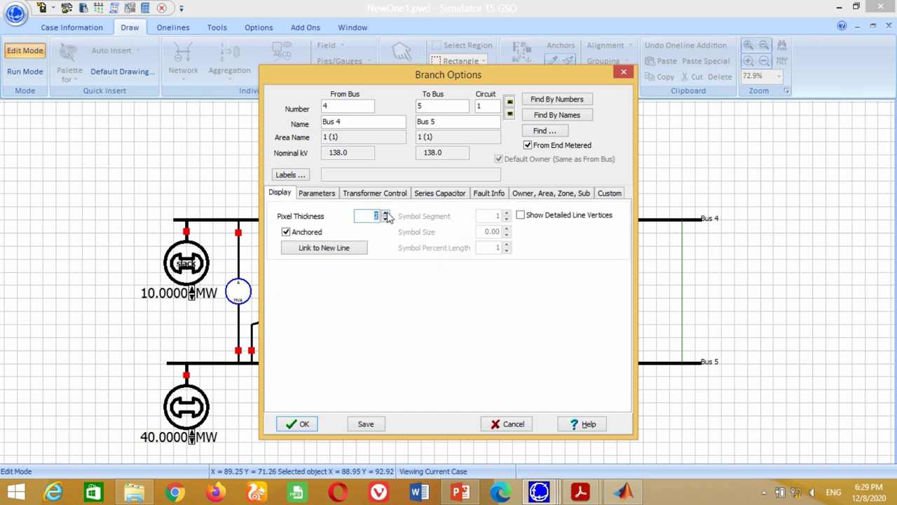
{"action": "left_click", "coordinate": [305, 425]}
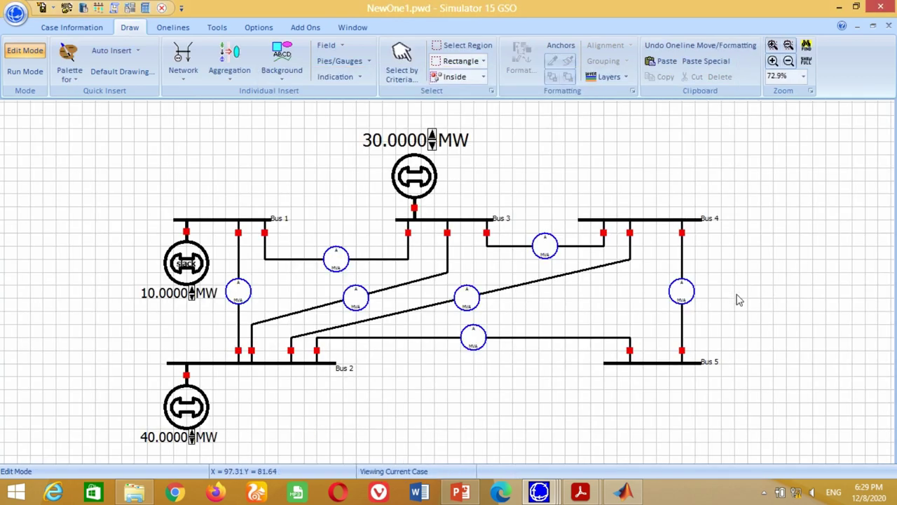
{"action": "double_click", "coordinate": [682, 292]}
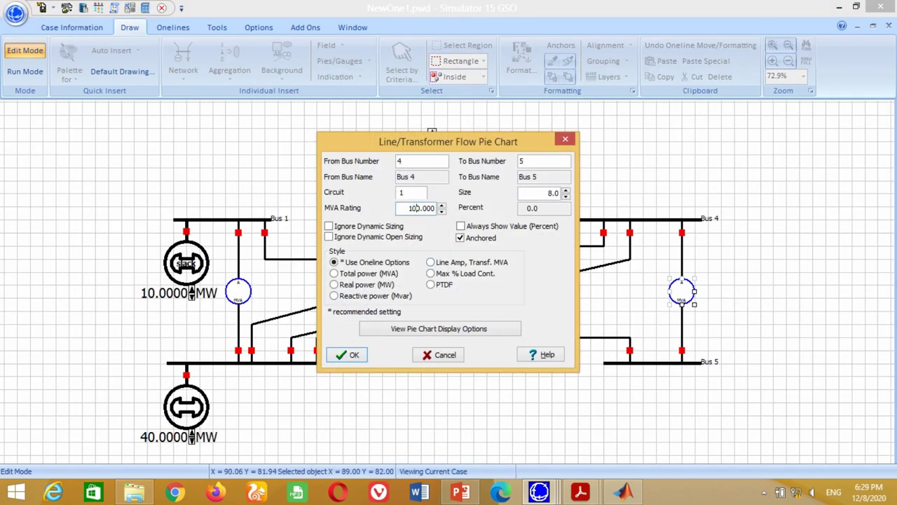
{"action": "left_click", "coordinate": [356, 356]}
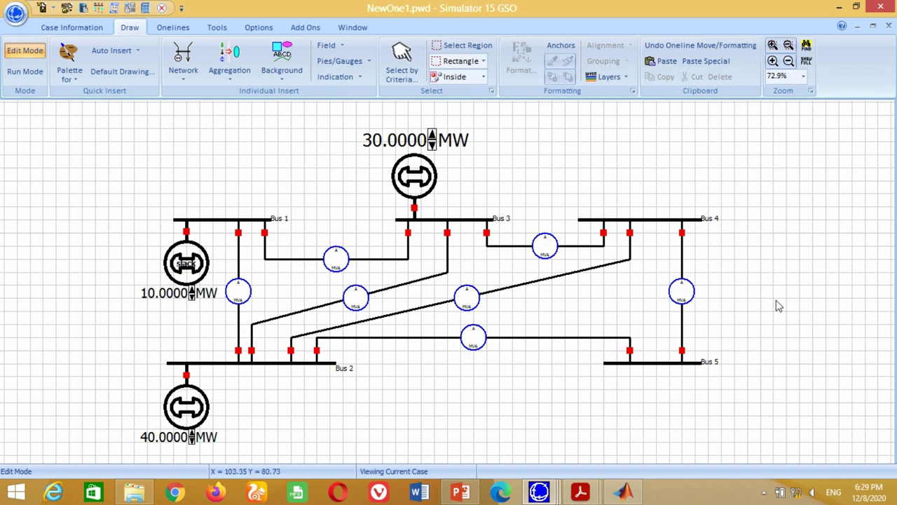
Add a bus voltage field with value 1.06 and 4 decimal digits at the generator end of Bus 1, enlarged beside the bar
{"action": "left_click", "coordinate": [328, 46]}
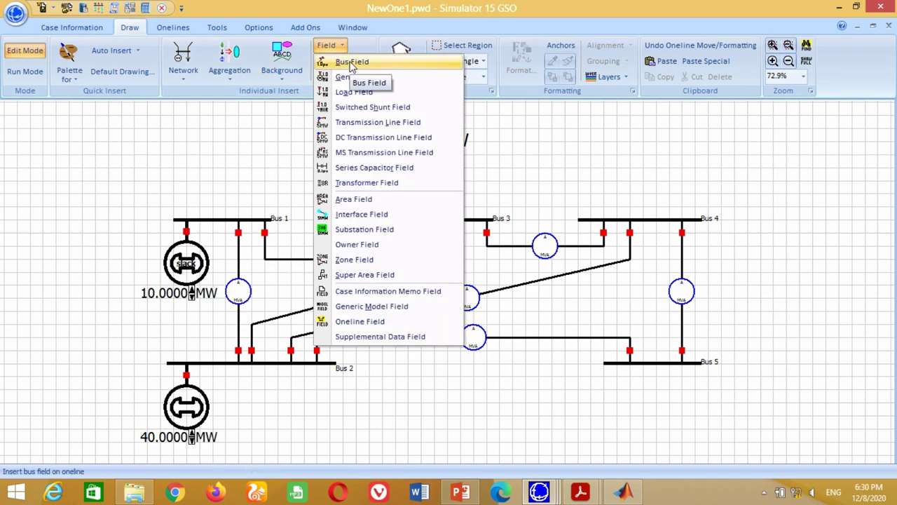
{"action": "left_click", "coordinate": [352, 62]}
{"action": "left_click", "coordinate": [161, 219]}
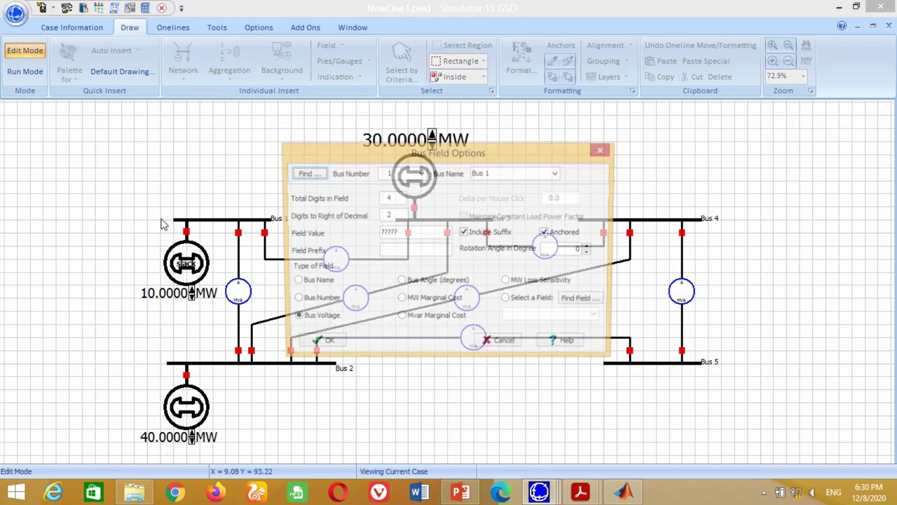
{"action": "double_click", "coordinate": [407, 235]}
{"action": "type", "text": "1.06"}
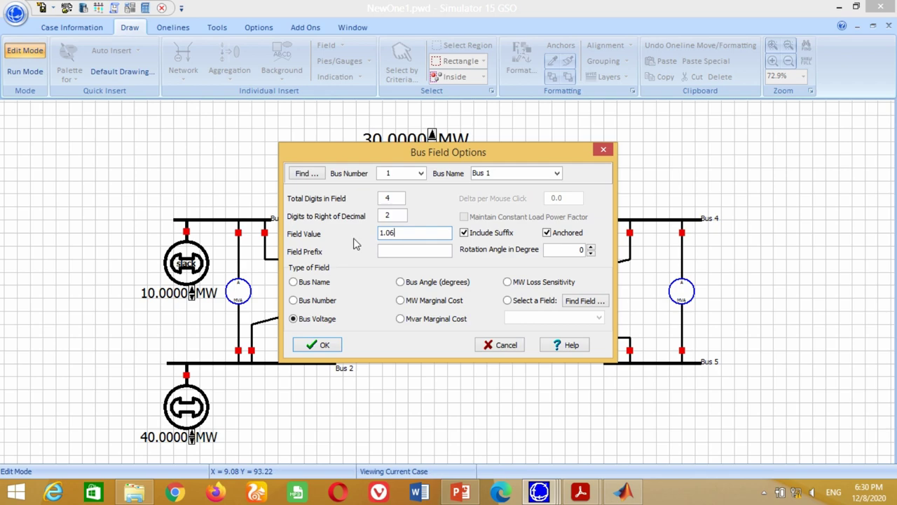
{"action": "double_click", "coordinate": [394, 217]}
{"action": "type", "text": "4"}
{"action": "left_click", "coordinate": [383, 232]}
{"action": "left_click", "coordinate": [324, 344]}
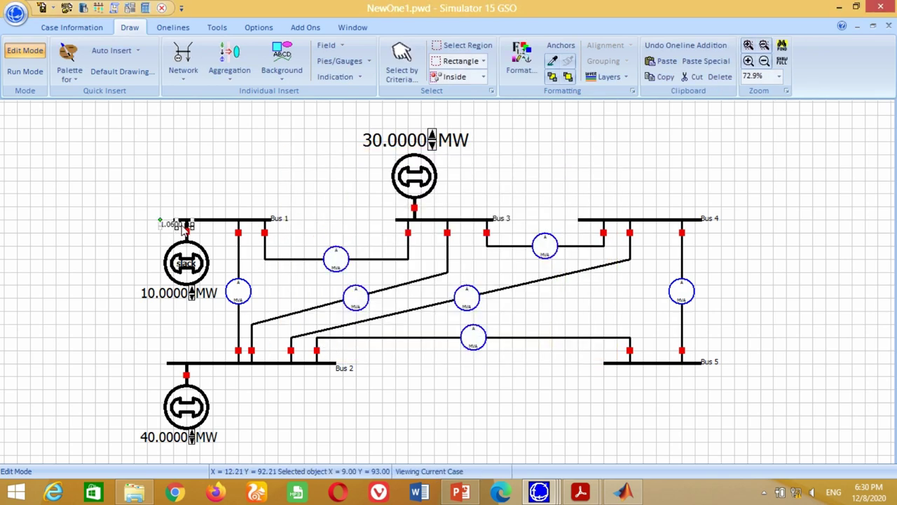
{"action": "left_click", "coordinate": [204, 214]}
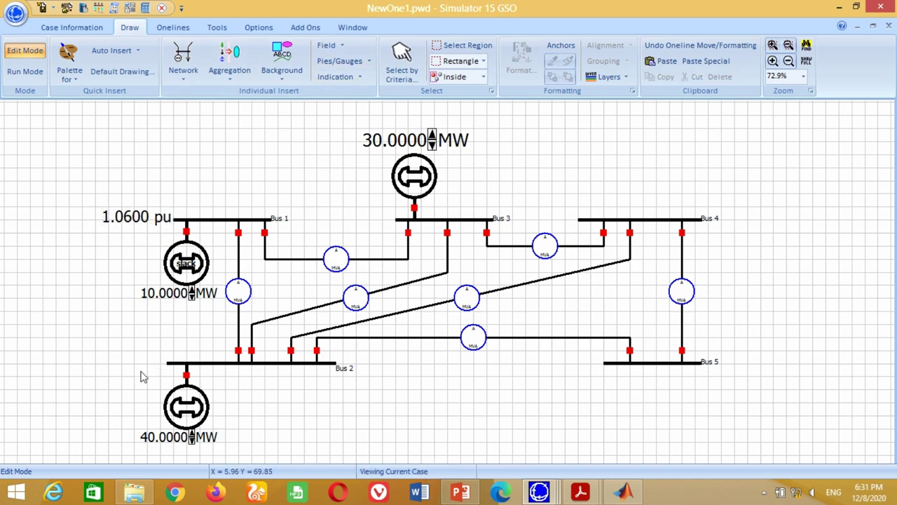
Add a bus voltage field with value 1.045 to Bus 2 and enlarge it beside the generator end of the bar
{"action": "left_click", "coordinate": [326, 45]}
{"action": "left_click", "coordinate": [341, 117]}
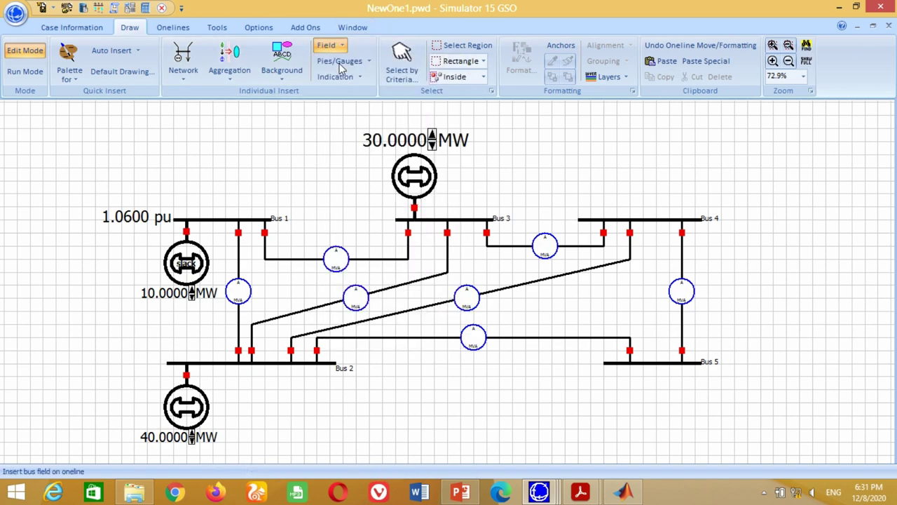
{"action": "left_click", "coordinate": [136, 364]}
{"action": "left_click", "coordinate": [294, 318]}
{"action": "left_click_drag", "start_coordinate": [415, 236], "coordinate": [345, 238]}
{"action": "type", "text": "1.045"}
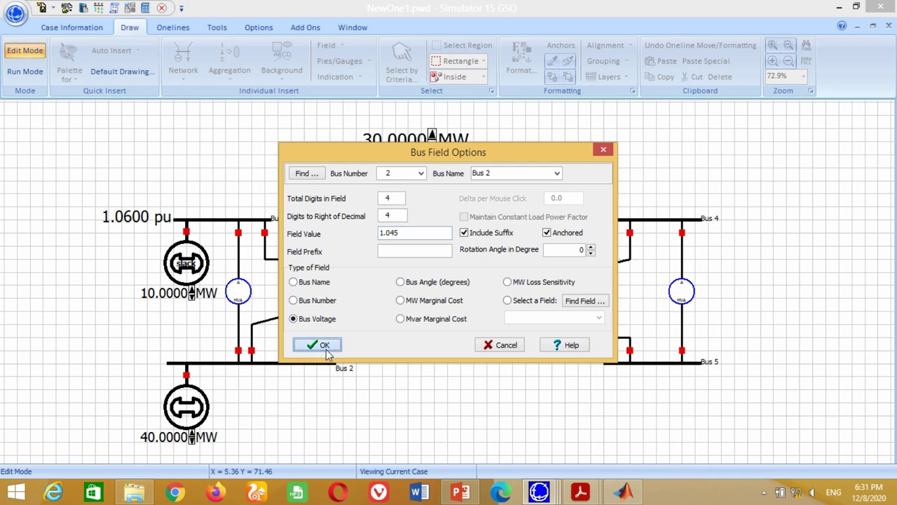
{"action": "left_click", "coordinate": [314, 344]}
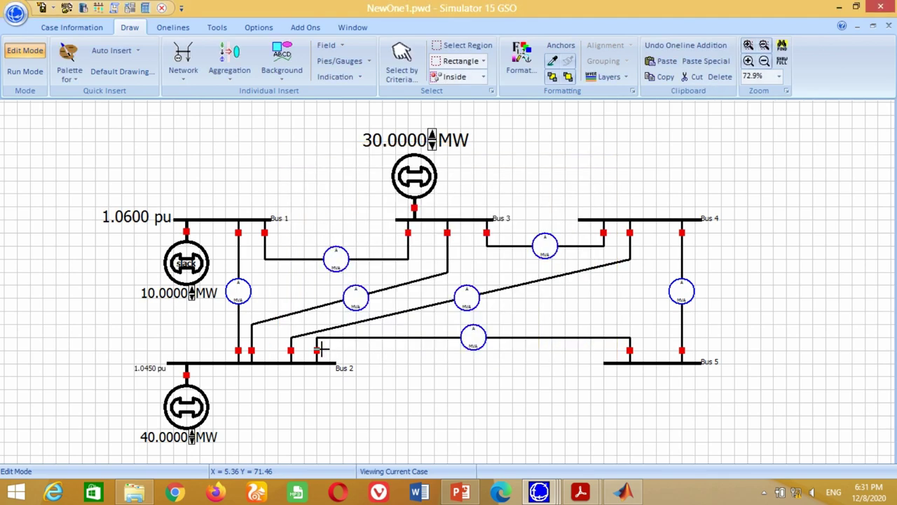
{"action": "mouse_move", "coordinate": [167, 372]}
{"action": "left_mouse_down"}
{"action": "mouse_move", "coordinate": [206, 379]}
{"action": "mouse_move", "coordinate": [155, 369]}
{"action": "left_mouse_up"}
{"action": "left_click", "coordinate": [161, 387]}
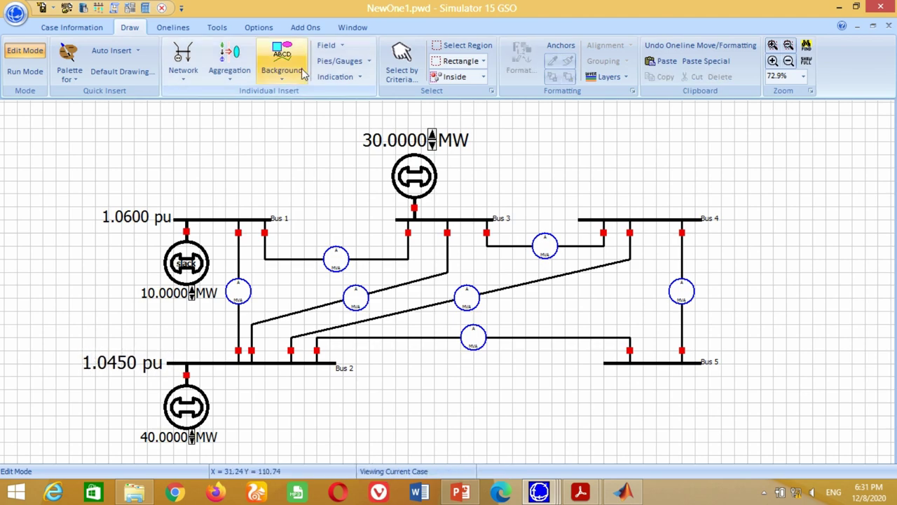
Add a bus voltage field with value 1.03 to Bus 3, enlarged and placed at the end of the bar facing Bus 1
{"action": "left_click", "coordinate": [330, 46]}
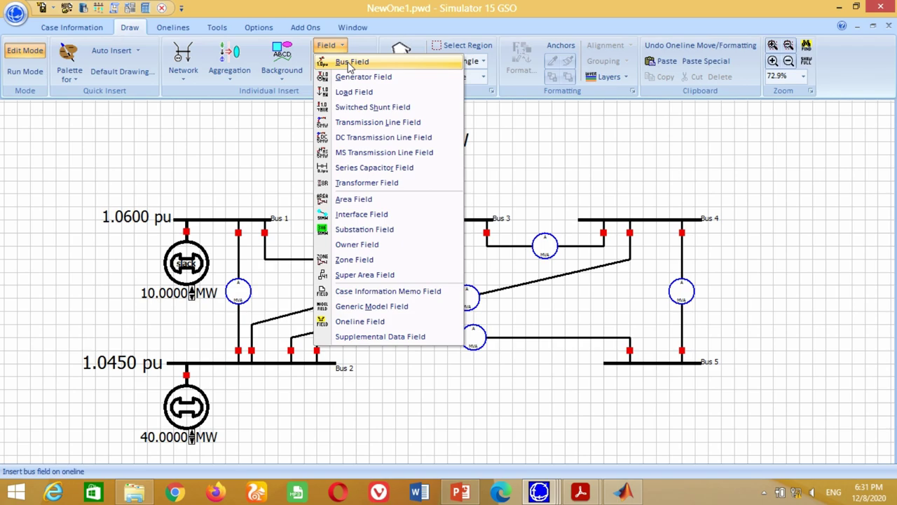
{"action": "left_click", "coordinate": [351, 63]}
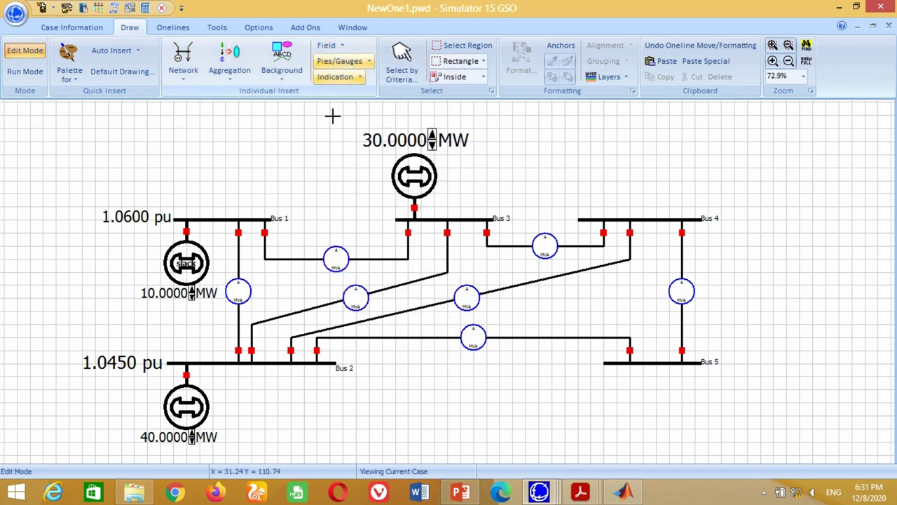
{"action": "left_click", "coordinate": [381, 216]}
{"action": "left_click_drag", "start_coordinate": [417, 232], "coordinate": [348, 239]}
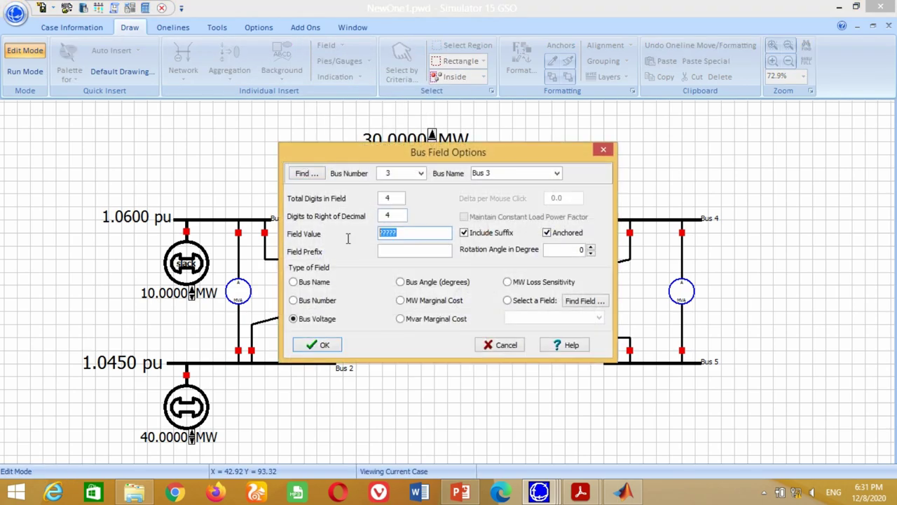
{"action": "type", "text": "1.03"}
{"action": "left_click", "coordinate": [334, 350]}
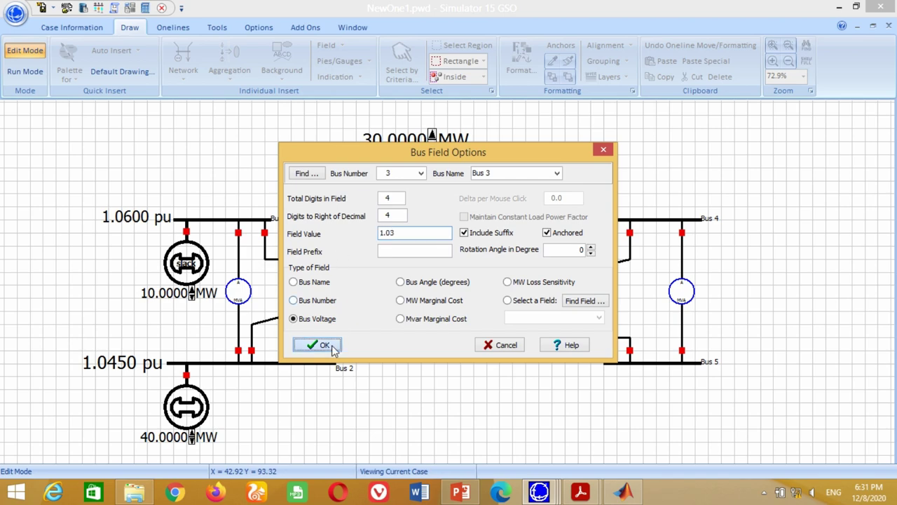
{"action": "left_click_drag", "start_coordinate": [401, 225], "coordinate": [372, 210]}
{"action": "left_click", "coordinate": [461, 275]}
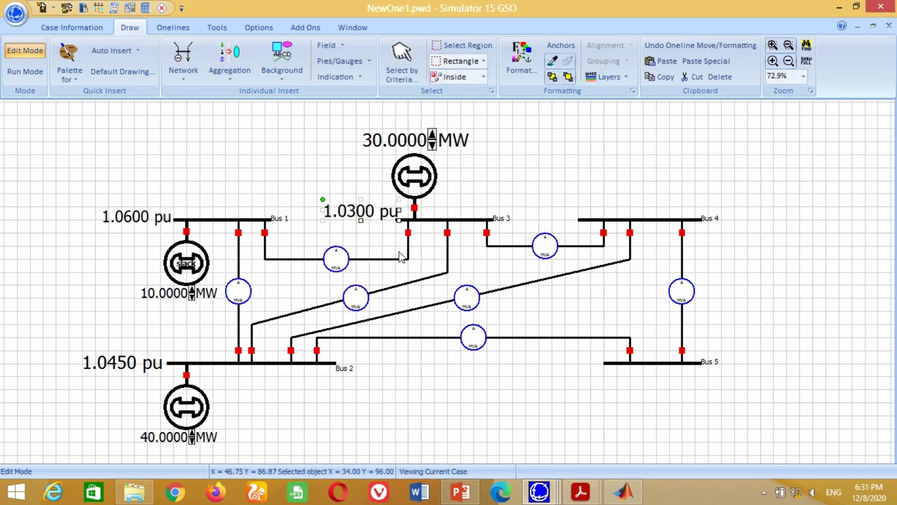
Add a bus voltage field with value 1 to Bus 4, enlarged and placed just above the end facing Bus 3
{"action": "left_click", "coordinate": [326, 45]}
{"action": "left_click", "coordinate": [351, 76]}
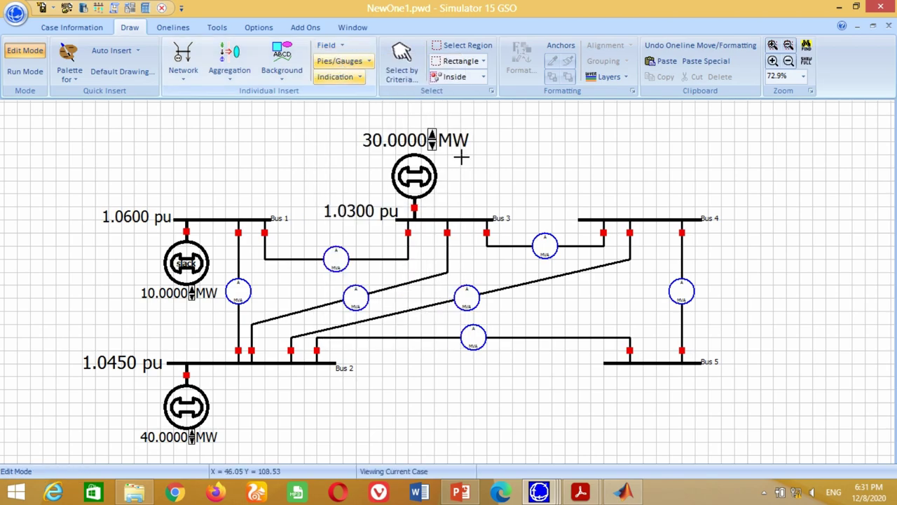
{"action": "left_click", "coordinate": [569, 218]}
{"action": "type", "text": "1"}
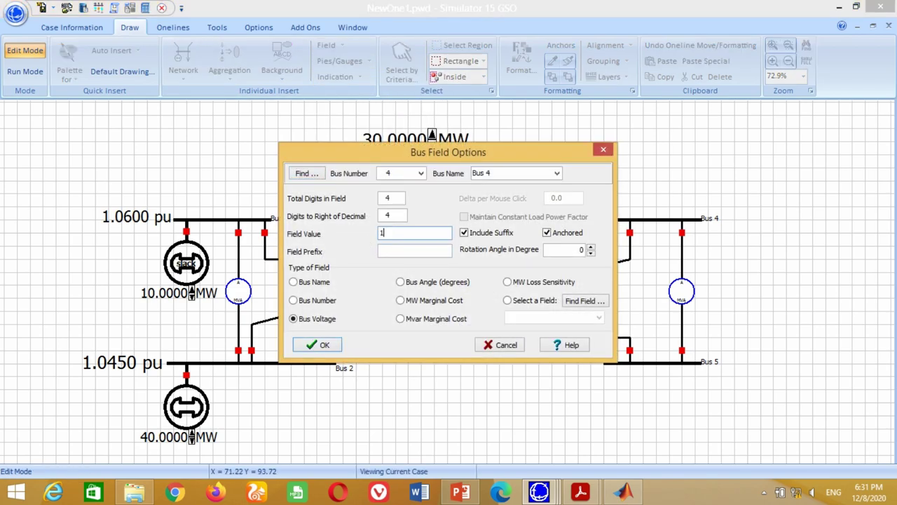
{"action": "left_click", "coordinate": [319, 345]}
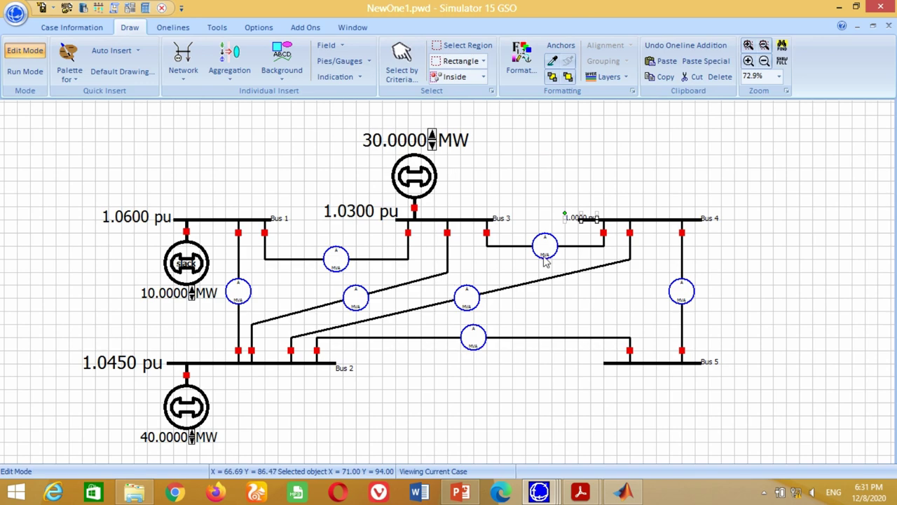
{"action": "left_click_drag", "start_coordinate": [610, 224], "coordinate": [608, 213]}
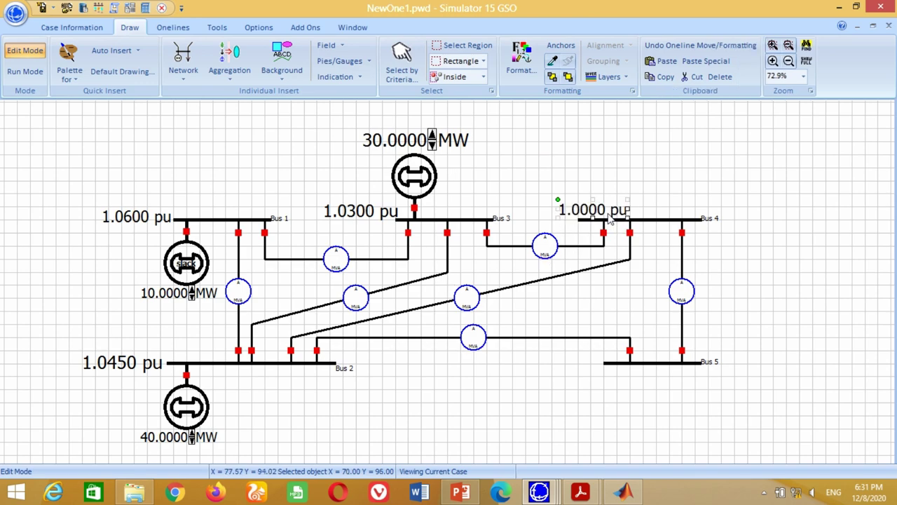
{"action": "left_click", "coordinate": [655, 180]}
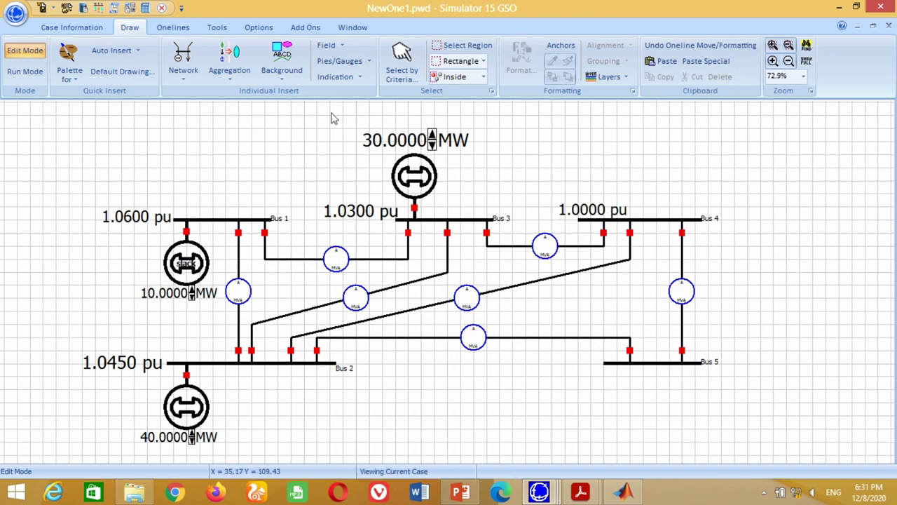
Add a bus voltage field with value 1.0 to Bus 5, enlarged and placed just below the bar's unlabelled end
{"action": "left_click", "coordinate": [328, 44]}
{"action": "left_click", "coordinate": [351, 63]}
{"action": "left_click", "coordinate": [600, 364]}
{"action": "double_click", "coordinate": [391, 233]}
{"action": "type", "text": "1."}
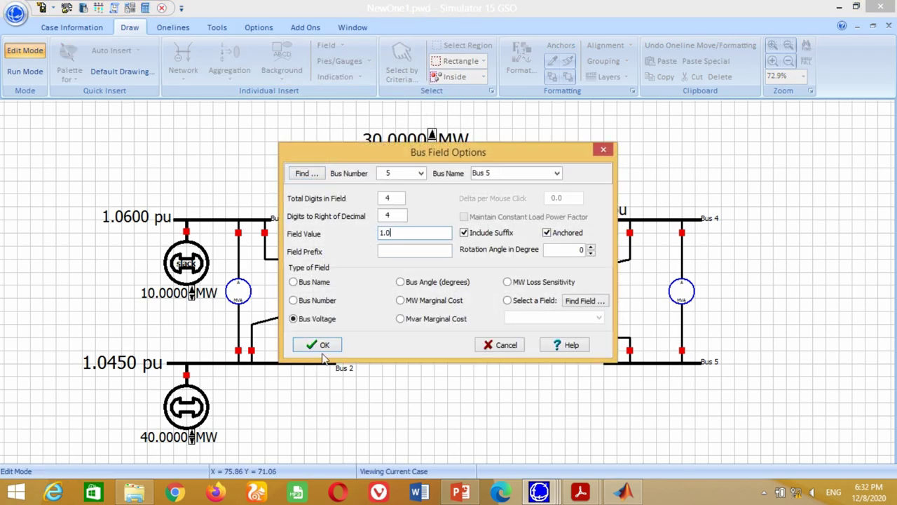
{"action": "left_click", "coordinate": [321, 348]}
{"action": "left_click_drag", "start_coordinate": [638, 382], "coordinate": [605, 382]}
{"action": "left_click", "coordinate": [647, 386]}
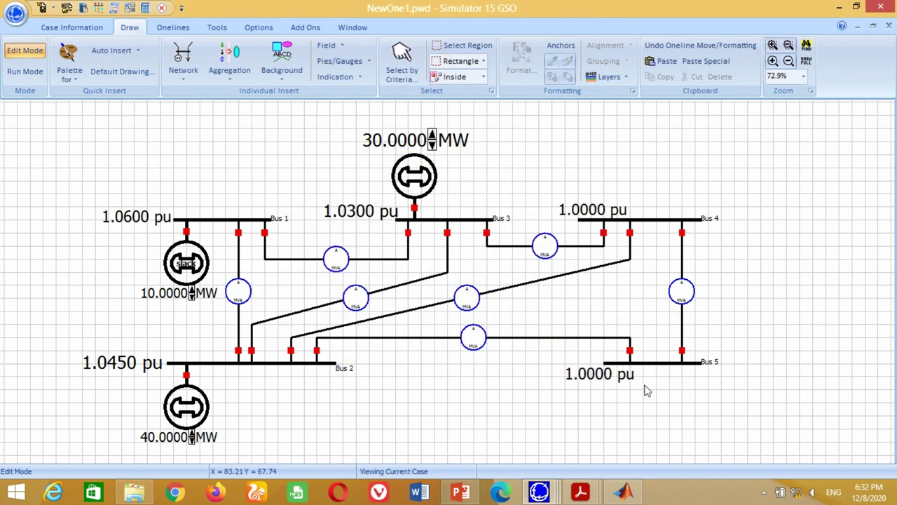
Add an MW flow field at the Bus 1 end of the Bus 1 to Bus 3 line and enlarge it
{"action": "left_click", "coordinate": [354, 48]}
{"action": "left_click", "coordinate": [358, 120]}
{"action": "left_click", "coordinate": [274, 254]}
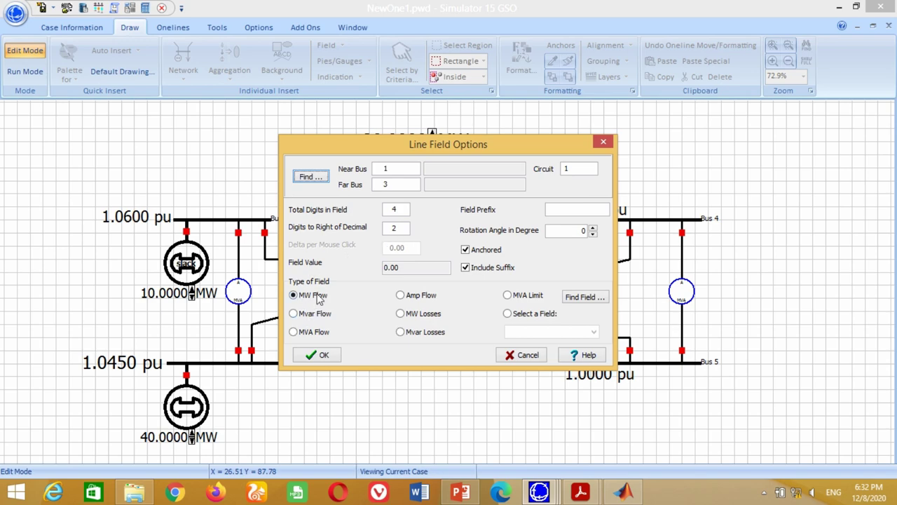
{"action": "left_click", "coordinate": [319, 356]}
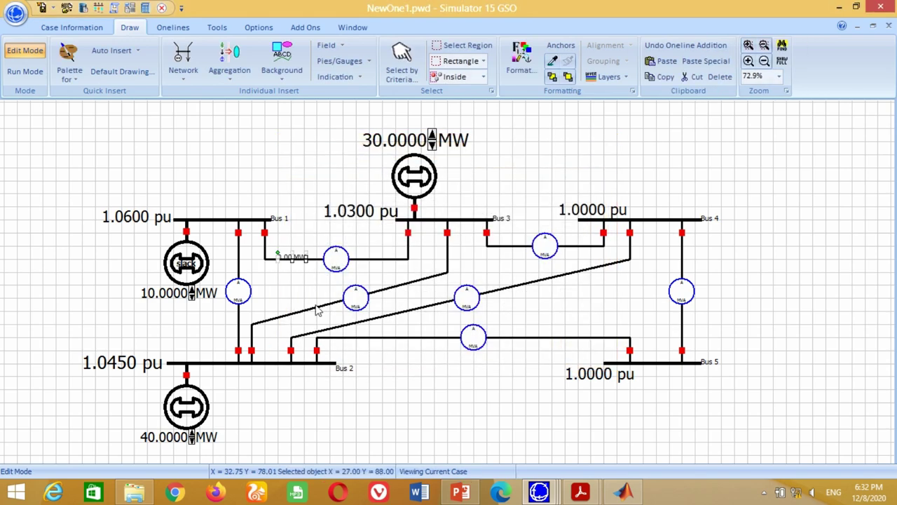
{"action": "left_click_drag", "start_coordinate": [306, 261], "coordinate": [316, 261]}
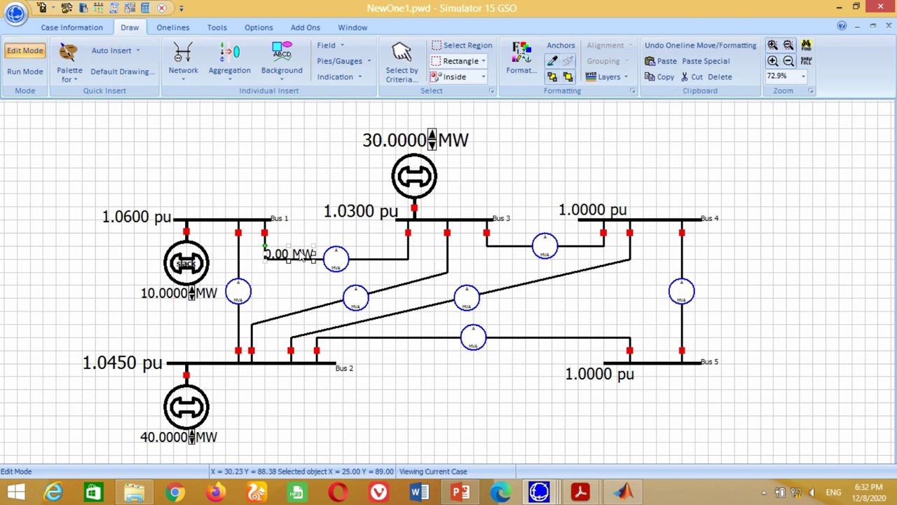
{"action": "left_click", "coordinate": [301, 277]}
Add an enlarged MW flow field at the Bus 3 end of the Bus 1 to Bus 3 line
{"action": "left_click", "coordinate": [328, 45]}
{"action": "left_click", "coordinate": [364, 122]}
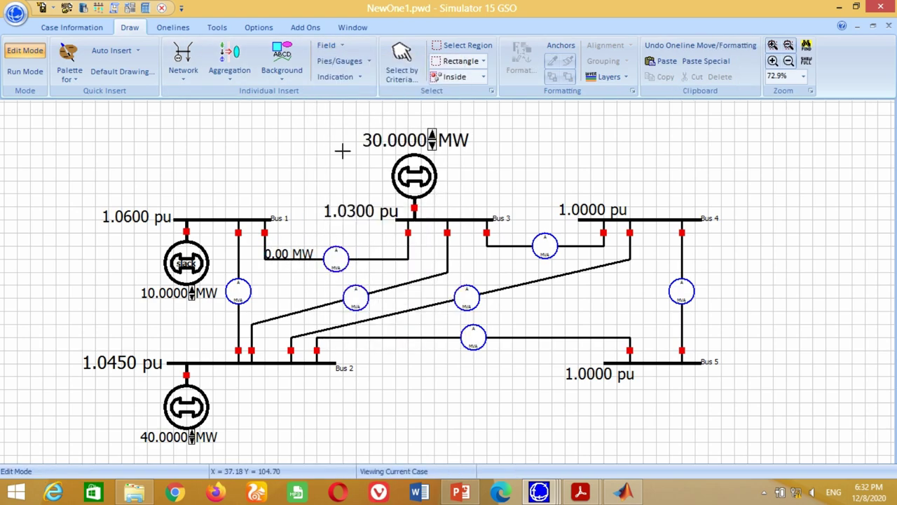
{"action": "left_click", "coordinate": [366, 256]}
{"action": "left_click", "coordinate": [316, 354]}
{"action": "left_click_drag", "start_coordinate": [391, 260], "coordinate": [404, 261]}
{"action": "left_click", "coordinate": [392, 280]}
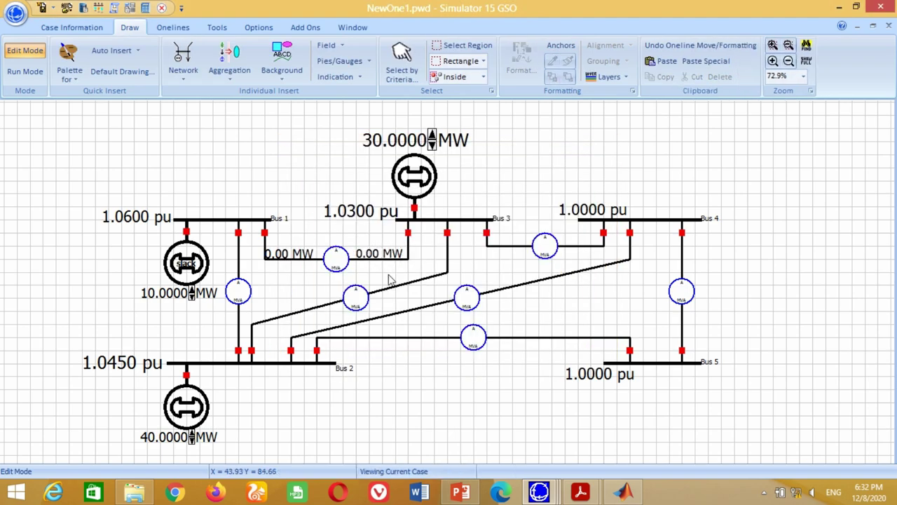
Add an enlarged MW flow field at the Bus 3 end of the Bus 3 to Bus 4 line and shift the pie chart slightly toward Bus 4
{"action": "left_click", "coordinate": [328, 45]}
{"action": "left_click", "coordinate": [362, 120]}
{"action": "left_click", "coordinate": [495, 237]}
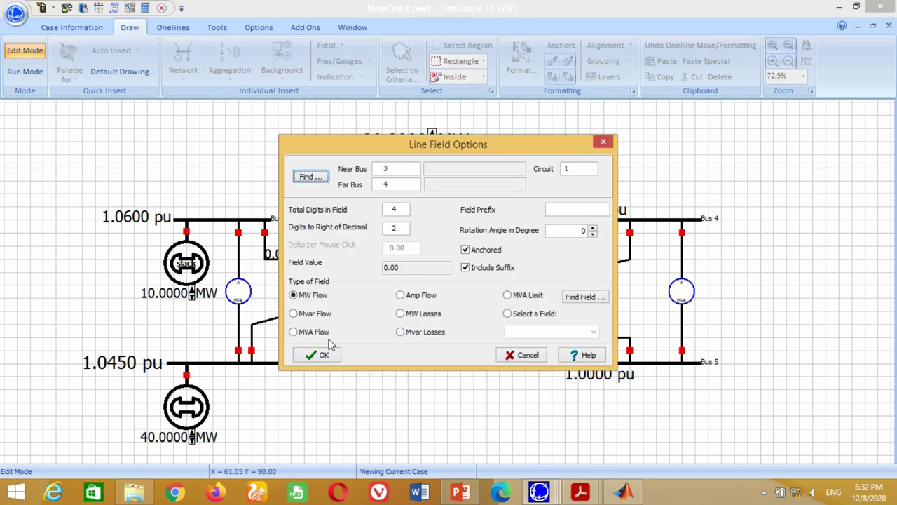
{"action": "key", "text": "Return"}
{"action": "left_click", "coordinate": [525, 242]}
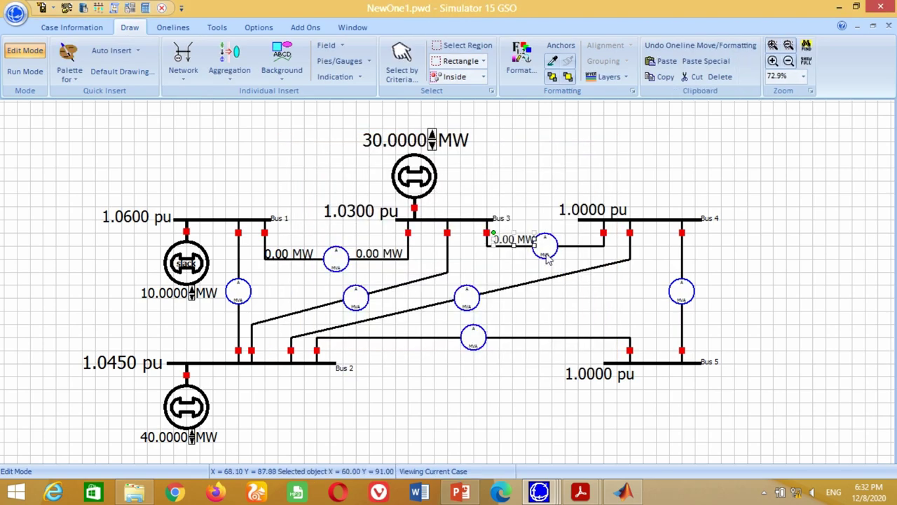
{"action": "left_click_drag", "start_coordinate": [545, 245], "coordinate": [552, 246]}
Add an MW flow field at the Bus 4 end of the Bus 3 to Bus 4 line, between the pie chart and the breaker
{"action": "left_click", "coordinate": [328, 45]}
{"action": "left_click", "coordinate": [382, 136]}
{"action": "left_click", "coordinate": [576, 240]}
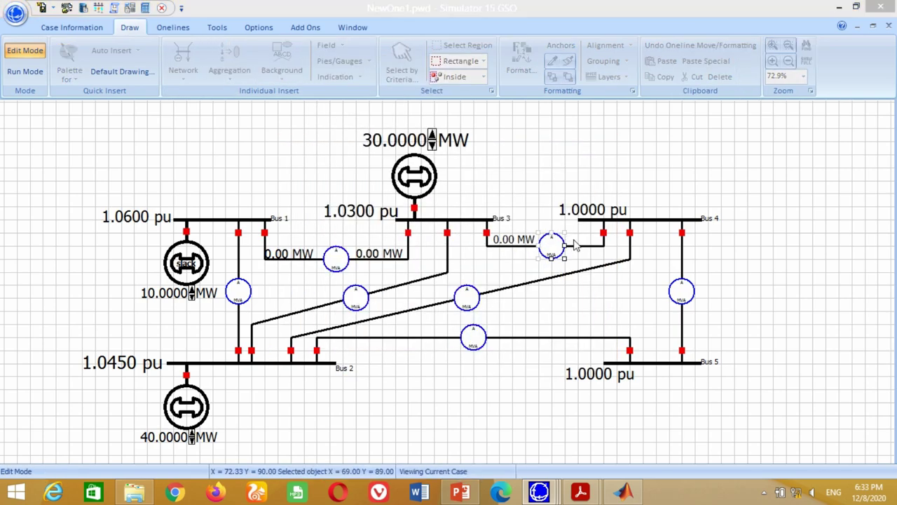
{"action": "key", "text": "Return"}
{"action": "left_click", "coordinate": [581, 266]}
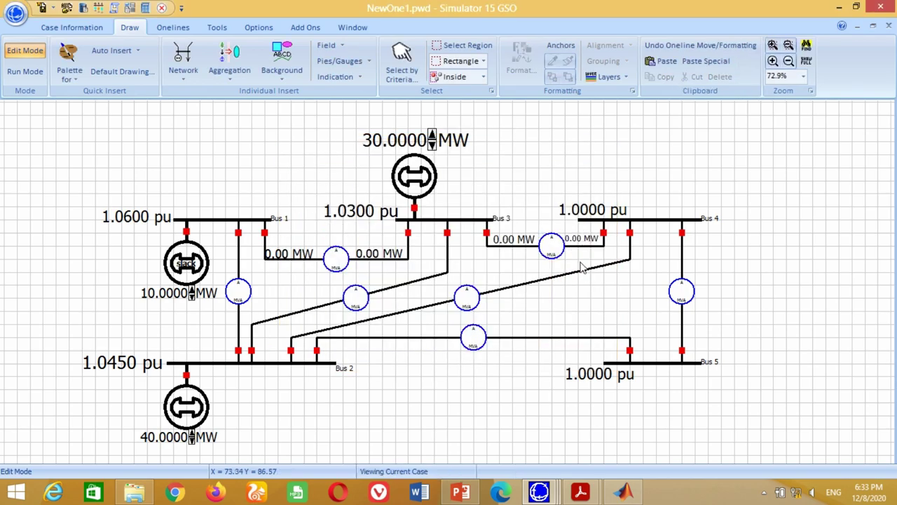
Add enlarged MW flow fields at the Bus 4 and Bus 5 ends of the Bus 4 to Bus 5 line
{"action": "left_click", "coordinate": [327, 45]}
{"action": "left_click", "coordinate": [362, 120]}
{"action": "left_click", "coordinate": [706, 247]}
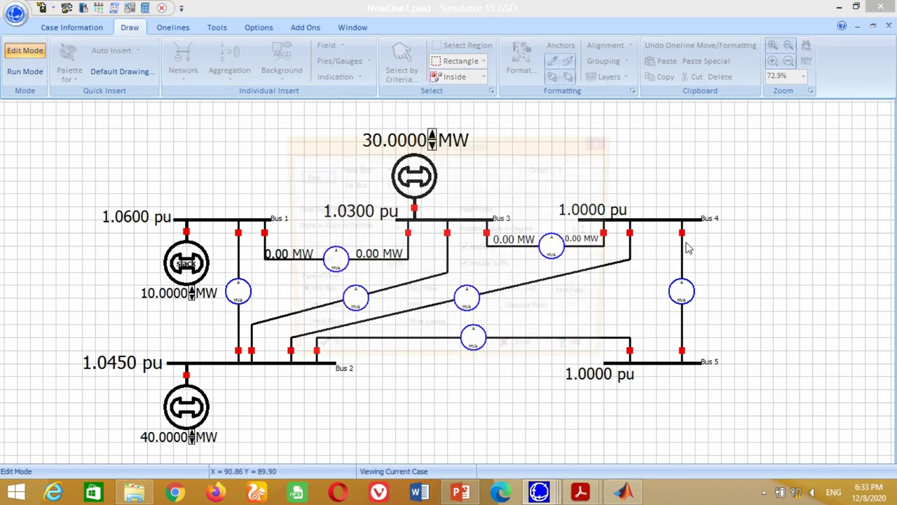
{"action": "key", "text": "Return"}
{"action": "left_click", "coordinate": [327, 45]}
{"action": "left_click", "coordinate": [361, 120]}
{"action": "left_click", "coordinate": [696, 327]}
{"action": "left_click", "coordinate": [324, 355]}
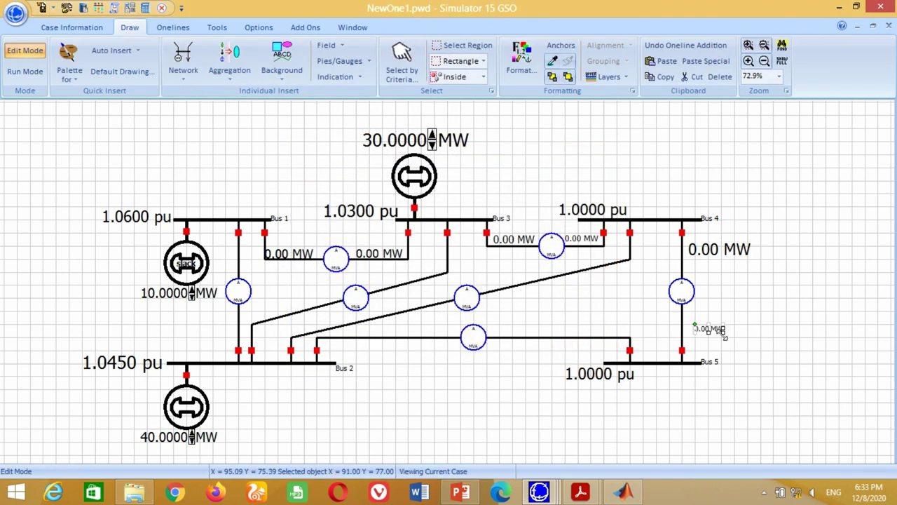
Add MW flow fields beside the Bus 1 and Bus 2 ends of the Bus 1 to Bus 2 line
{"action": "left_click", "coordinate": [327, 45]}
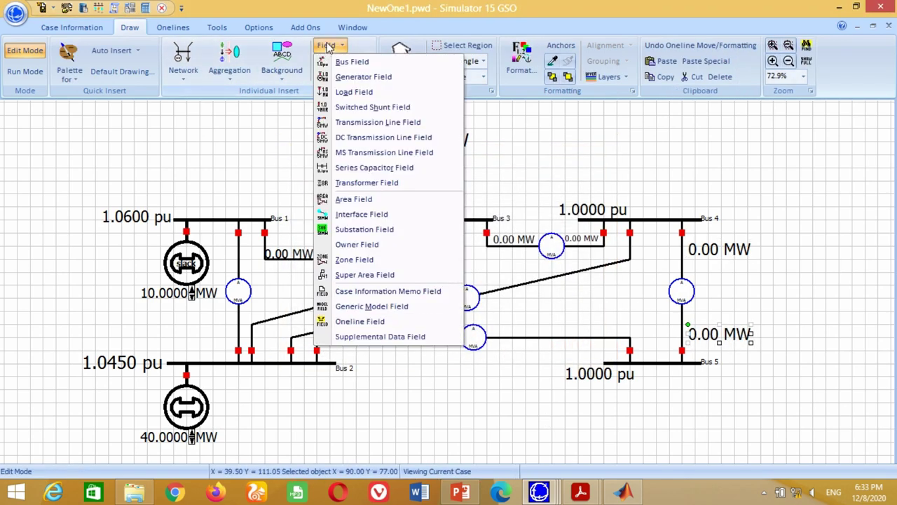
{"action": "left_click", "coordinate": [360, 122]}
{"action": "left_click", "coordinate": [222, 243]}
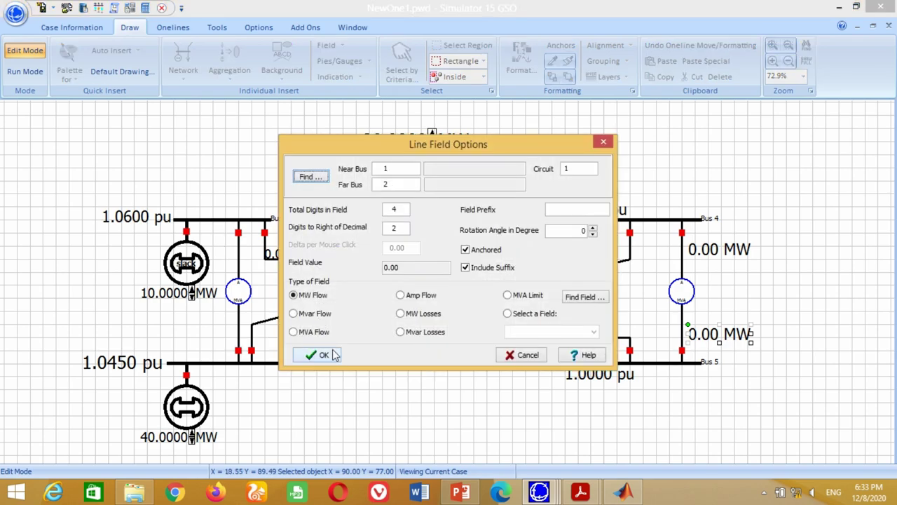
{"action": "left_click", "coordinate": [319, 354]}
{"action": "left_click", "coordinate": [327, 44]}
{"action": "left_click", "coordinate": [361, 124]}
{"action": "left_click", "coordinate": [214, 343]}
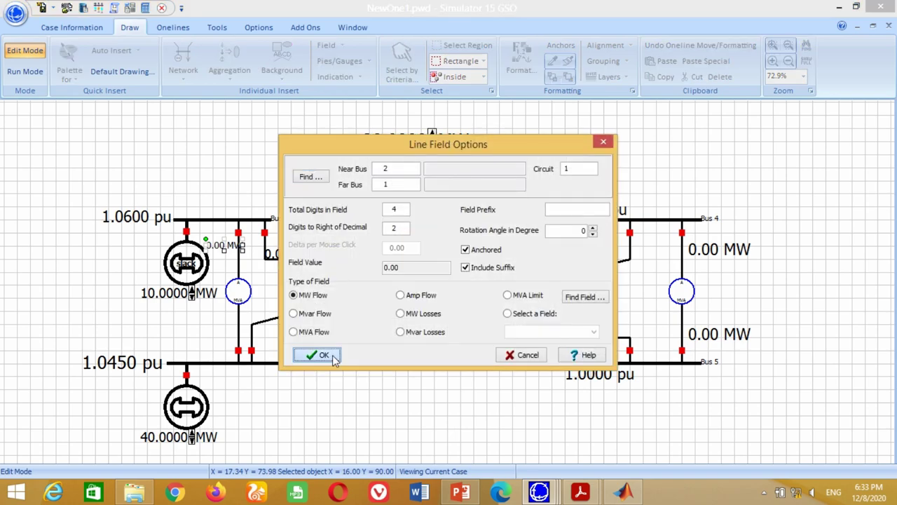
{"action": "left_click", "coordinate": [319, 354]}
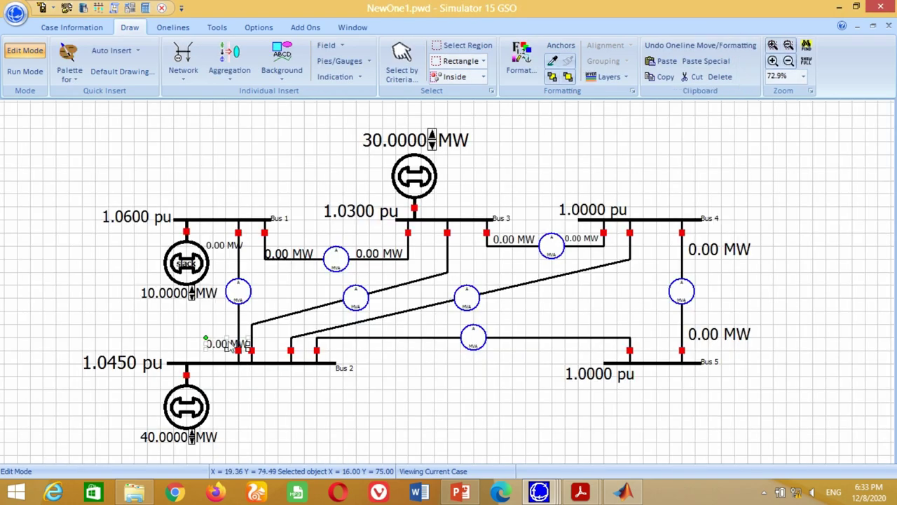
Add a slightly enlarged MW flow field above the Bus 2 end of the Bus 2 to Bus 3 line
{"action": "left_click", "coordinate": [328, 45]}
{"action": "left_click", "coordinate": [363, 122]}
{"action": "left_click", "coordinate": [278, 306]}
{"action": "left_click", "coordinate": [318, 353]}
{"action": "left_click_drag", "start_coordinate": [310, 308], "coordinate": [303, 308]}
Add an MW flow field above the Bus 3 end of the Bus 2 to Bus 3 line
{"action": "left_click", "coordinate": [327, 45]}
{"action": "left_click", "coordinate": [363, 122]}
{"action": "left_click", "coordinate": [391, 277]}
{"action": "left_click", "coordinate": [320, 352]}
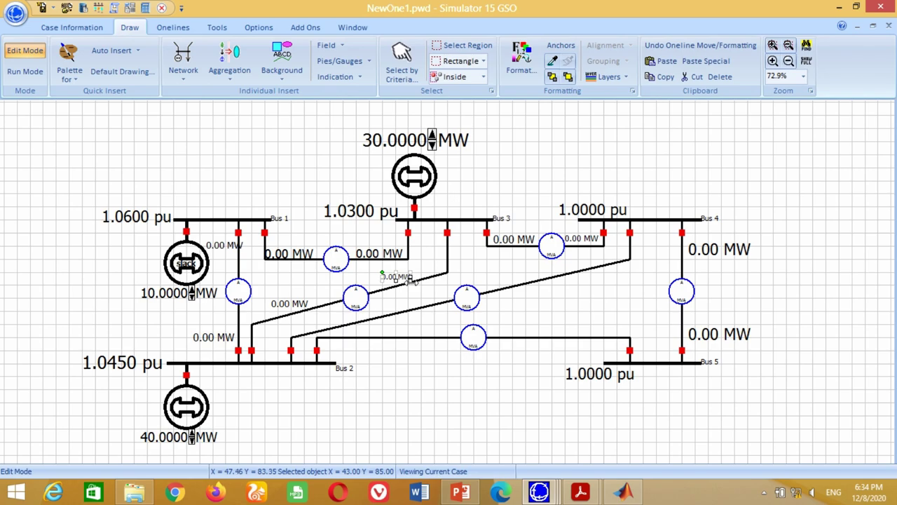
{"action": "left_click", "coordinate": [414, 289]}
Add an MW flow field above the Bus 2 end of the Bus 2 to Bus 4 line
{"action": "left_click", "coordinate": [328, 45]}
{"action": "left_click", "coordinate": [341, 122]}
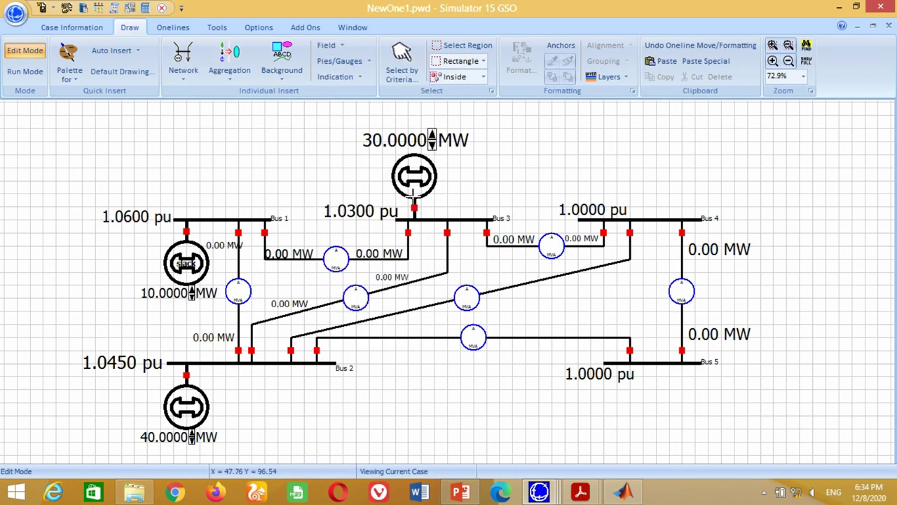
{"action": "left_click", "coordinate": [313, 320]}
{"action": "left_click", "coordinate": [321, 353]}
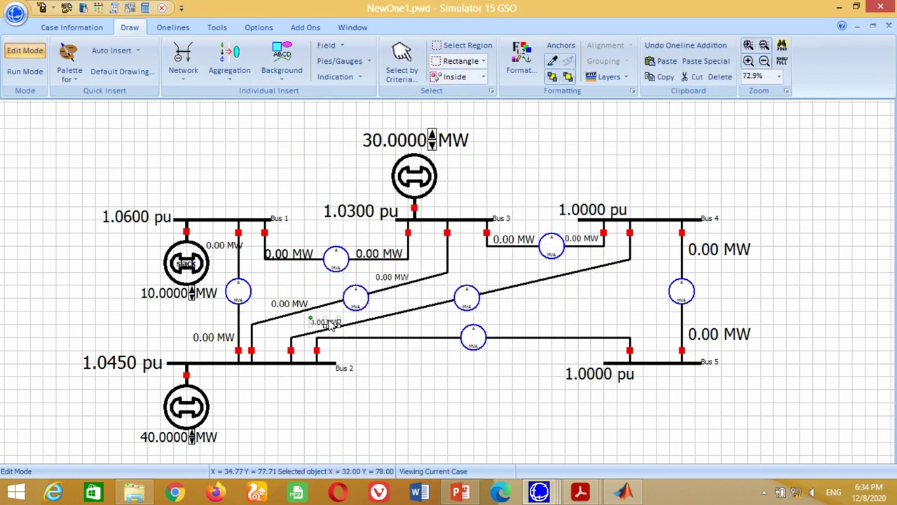
{"action": "left_click", "coordinate": [448, 277]}
{"action": "left_click", "coordinate": [448, 277]}
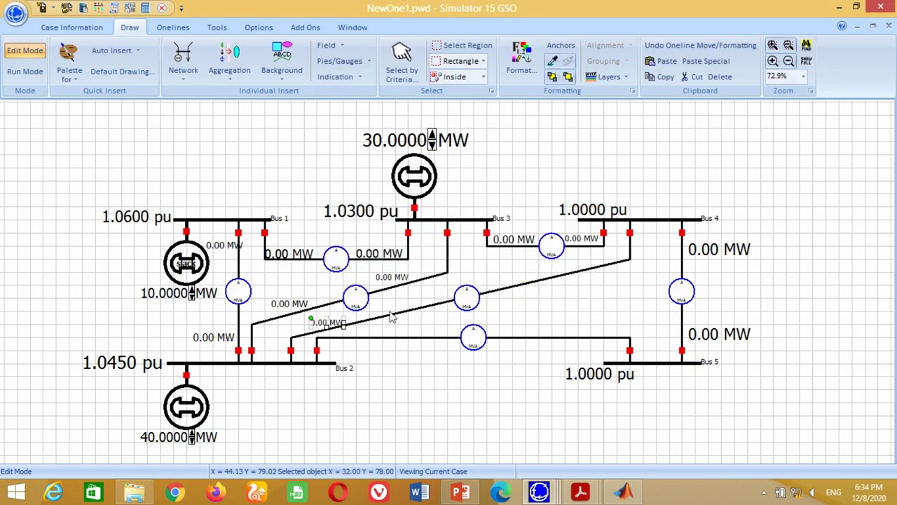
Add an MW flow field above the Bus 4 end of the Bus 2 to Bus 4 line and enlarge it
{"action": "left_click", "coordinate": [327, 45]}
{"action": "left_click", "coordinate": [340, 121]}
{"action": "left_click", "coordinate": [519, 274]}
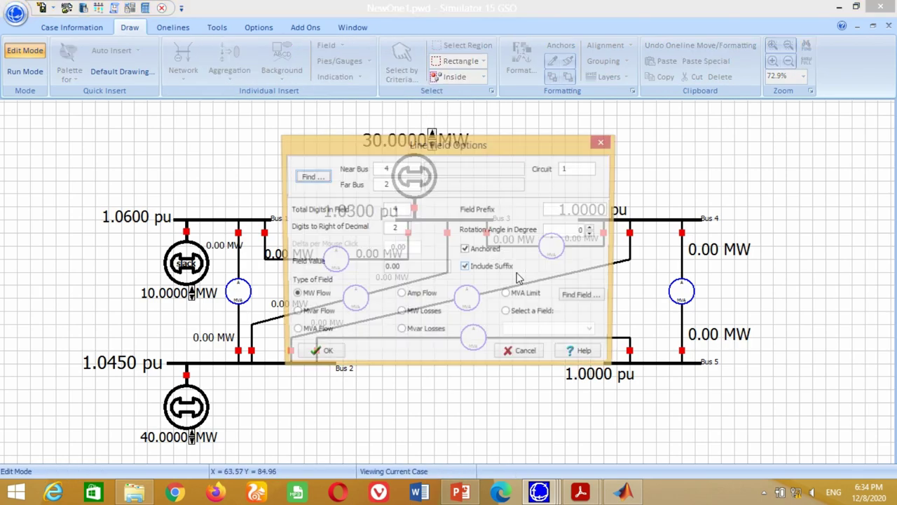
{"action": "left_click", "coordinate": [320, 352]}
{"action": "left_click_drag", "start_coordinate": [537, 279], "coordinate": [521, 273]}
{"action": "left_click", "coordinate": [528, 279]}
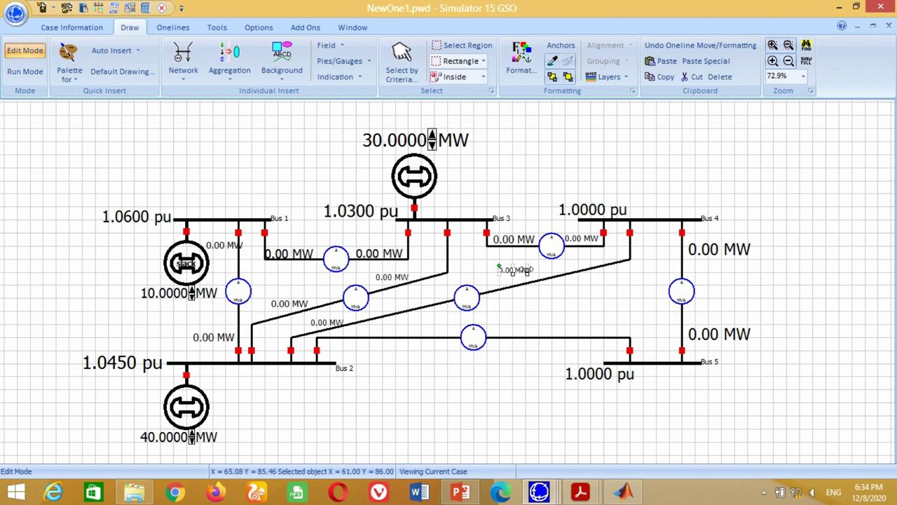
{"action": "left_click", "coordinate": [452, 278]}
Add enlarged MW flow fields below the Bus 2 and Bus 5 ends of the Bus 2 to Bus 5 line
{"action": "left_click", "coordinate": [327, 45]}
{"action": "left_click", "coordinate": [340, 121]}
{"action": "left_click", "coordinate": [372, 345]}
{"action": "left_click", "coordinate": [312, 354]}
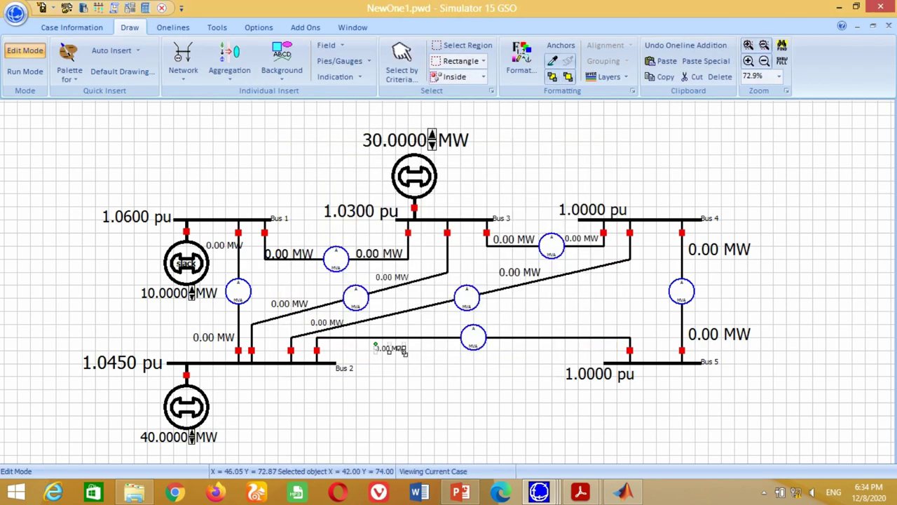
{"action": "left_click", "coordinate": [327, 45]}
{"action": "left_click", "coordinate": [371, 122]}
{"action": "left_click", "coordinate": [505, 346]}
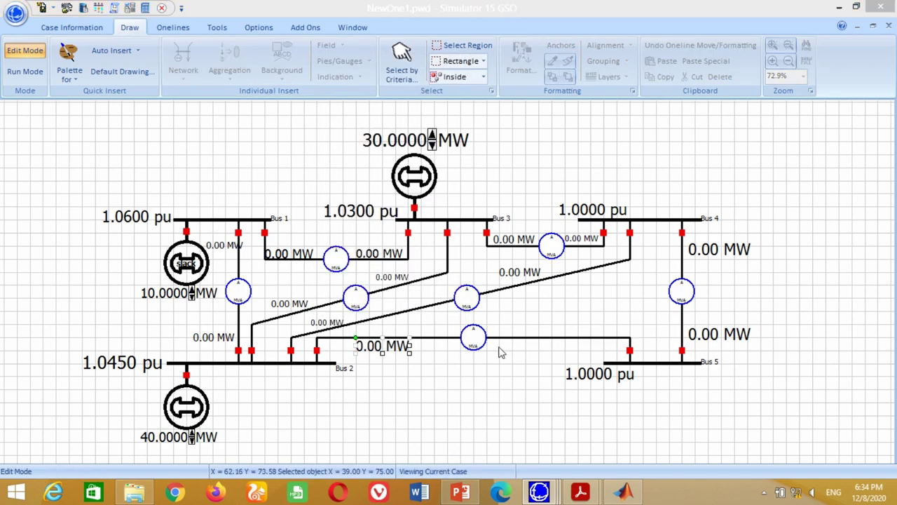
{"action": "key", "text": "Return"}
{"action": "left_click_drag", "start_coordinate": [533, 350], "coordinate": [536, 354]}
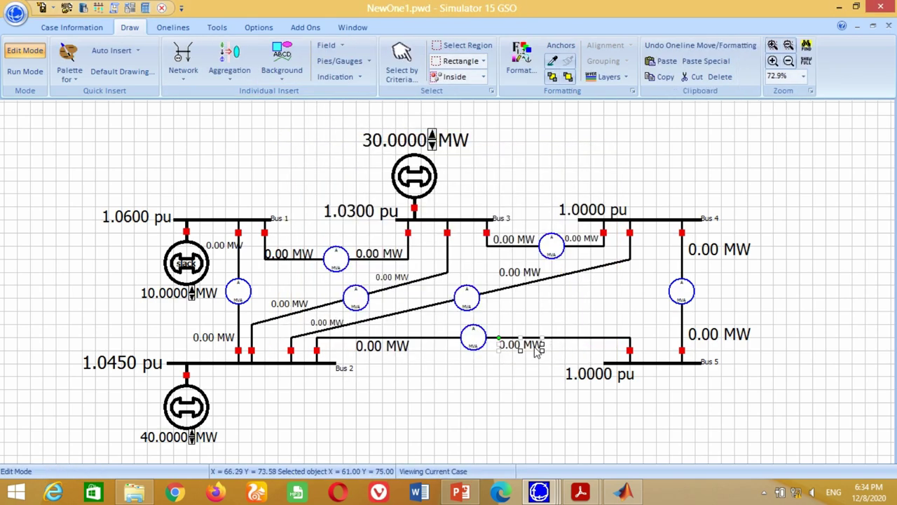
{"action": "left_click", "coordinate": [534, 363]}
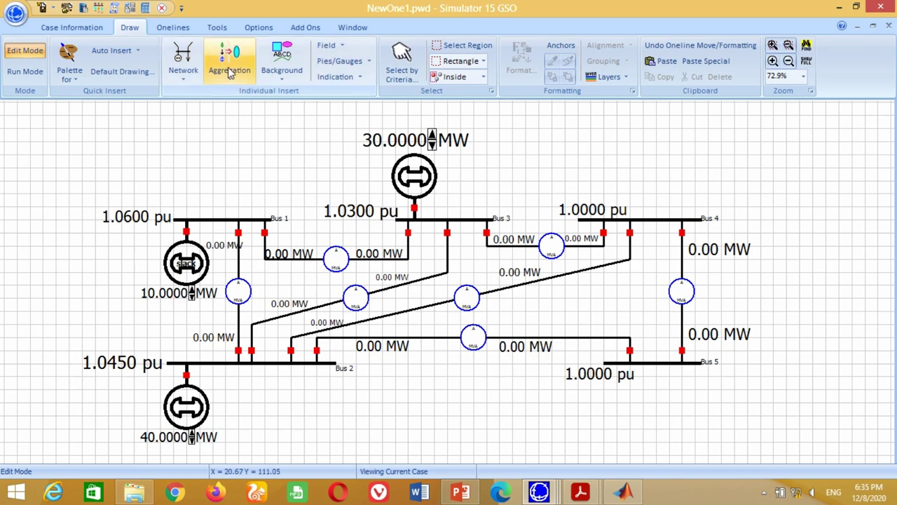
Insert a downward-pointing load of 20 MW and 10 Mvar constant power at Bus 2
{"action": "left_click", "coordinate": [184, 61]}
{"action": "left_click", "coordinate": [197, 126]}
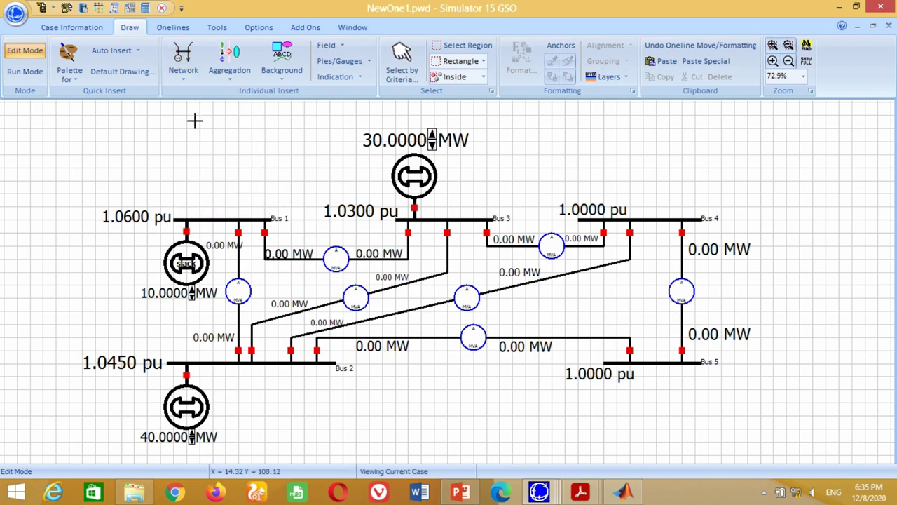
{"action": "left_click", "coordinate": [270, 364]}
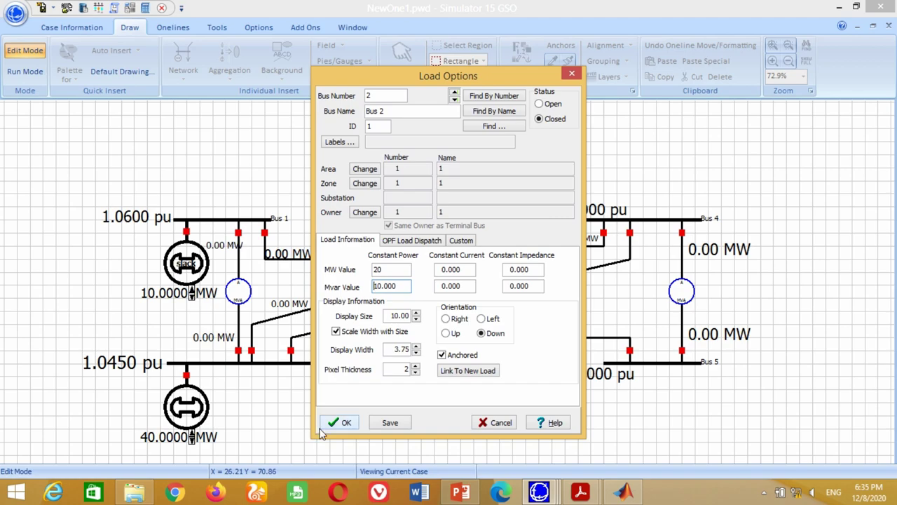
{"action": "left_click", "coordinate": [349, 422]}
{"action": "left_click", "coordinate": [323, 424]}
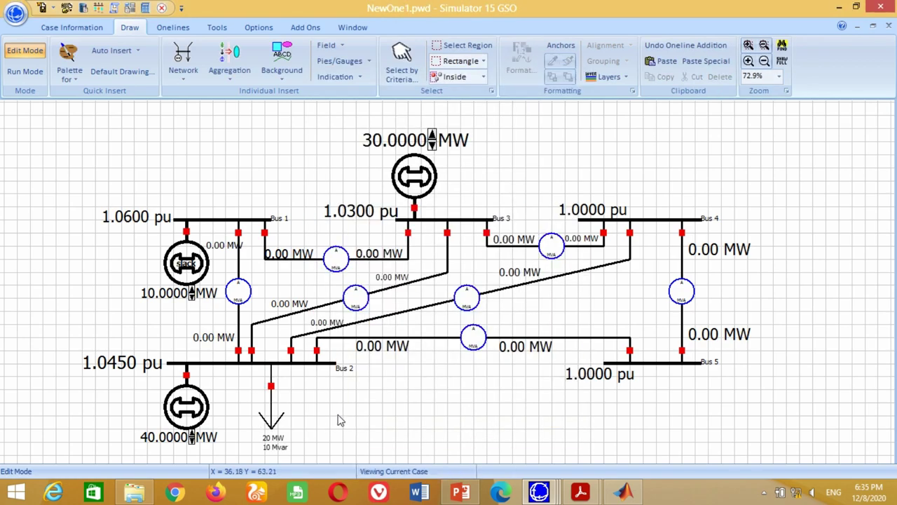
Insert an upward-pointing load of 20 MW and 15 Mvar at Bus 3 and move the generator's MW field clear of its label
{"action": "left_click", "coordinate": [183, 63]}
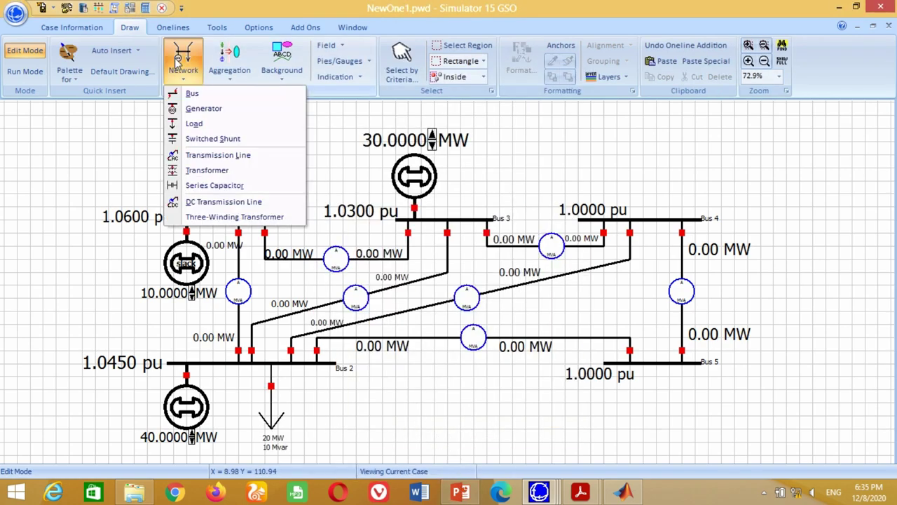
{"action": "left_click", "coordinate": [179, 120]}
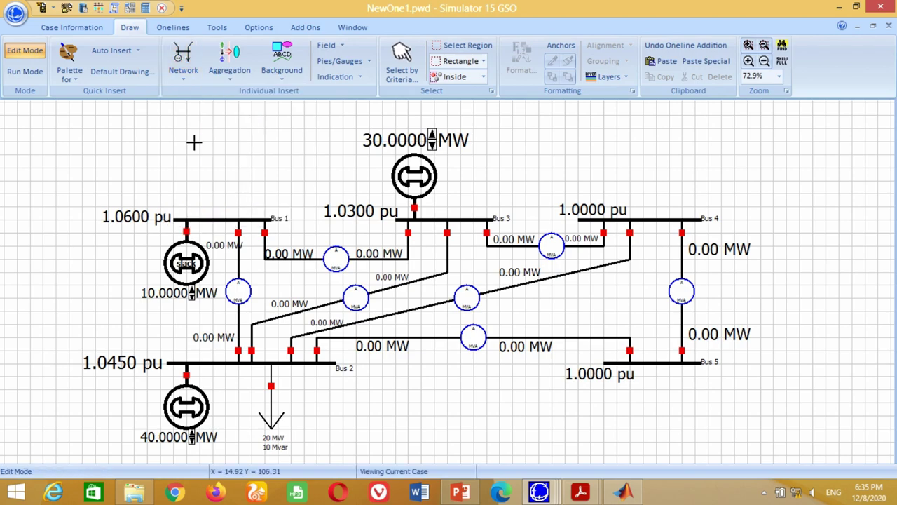
{"action": "left_click", "coordinate": [472, 220]}
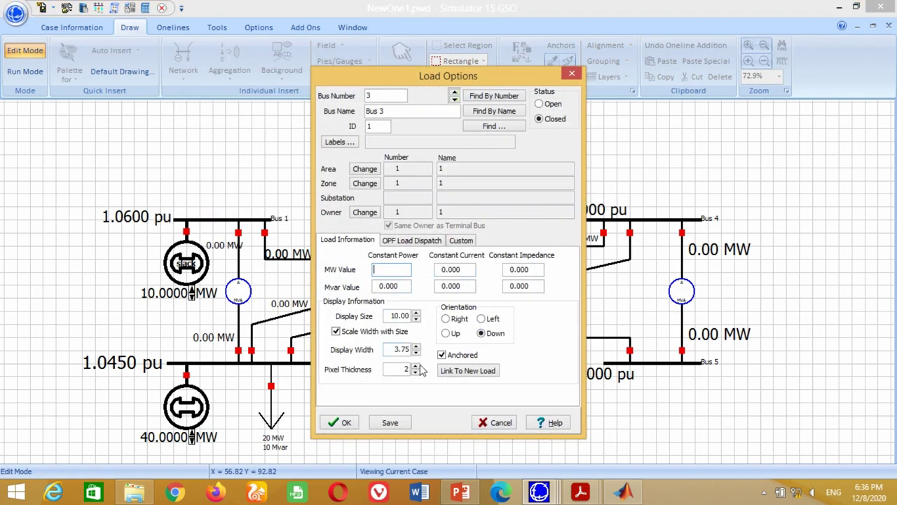
{"action": "left_click", "coordinate": [447, 335]}
{"action": "key", "text": "alt+Tab"}
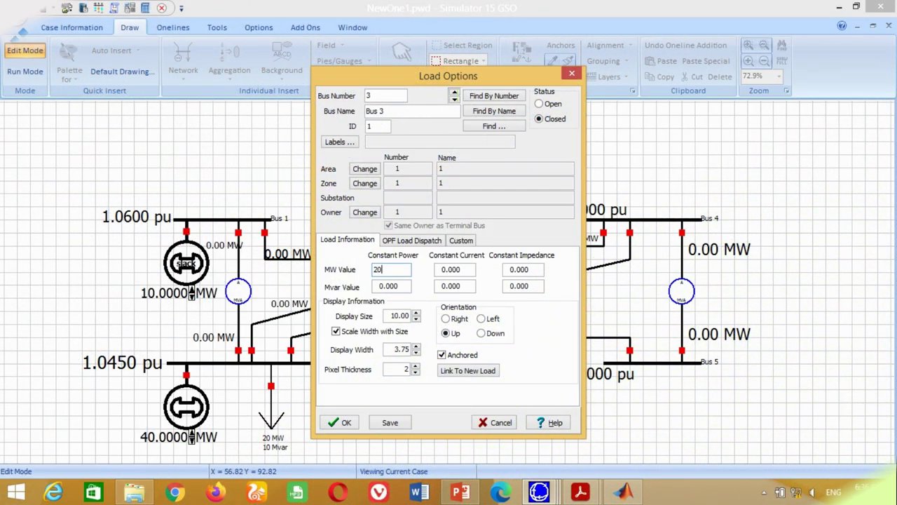
{"action": "left_click", "coordinate": [378, 286]}
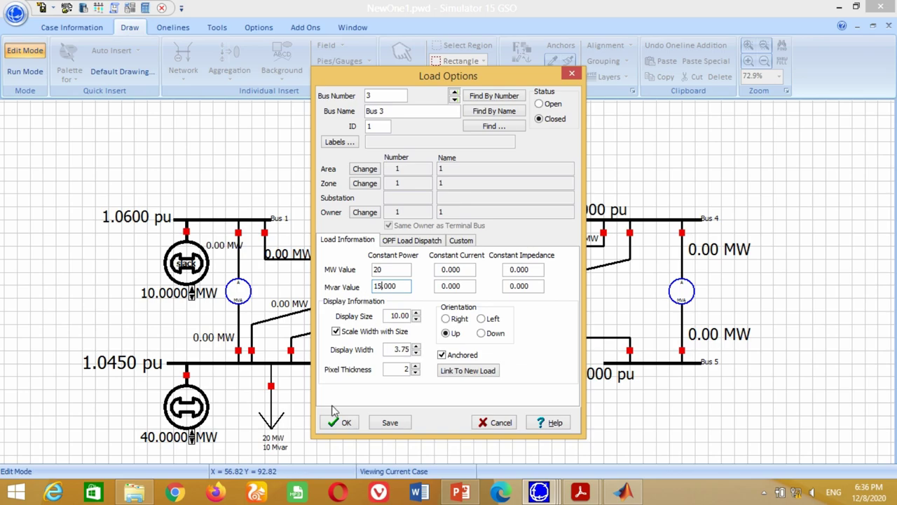
{"action": "left_click", "coordinate": [346, 423]}
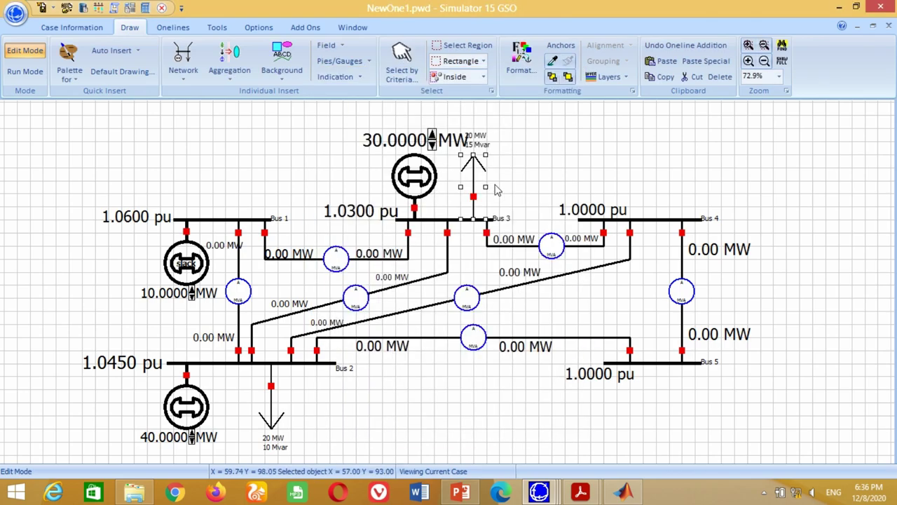
{"action": "left_click_drag", "start_coordinate": [401, 143], "coordinate": [388, 142]}
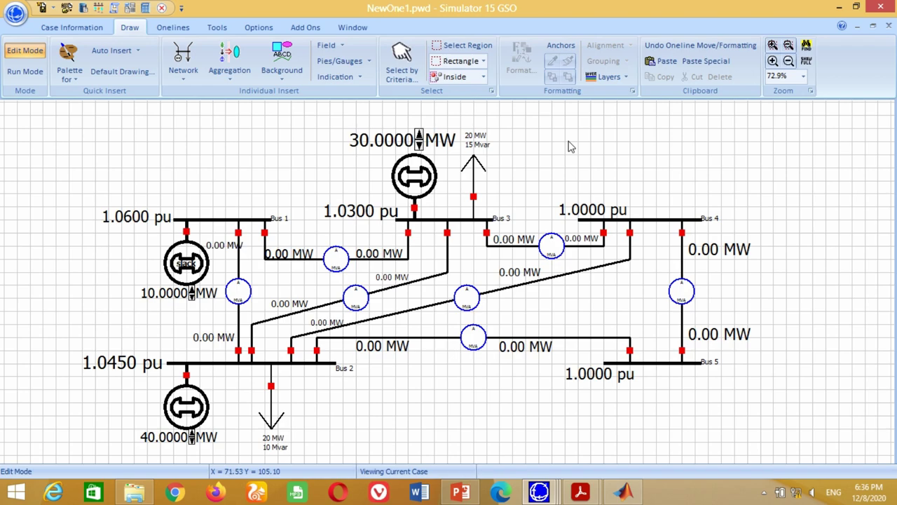
Insert an upward-pointing load of 50 MW and 30 Mvar constant power at Bus 4
{"action": "left_click", "coordinate": [183, 67]}
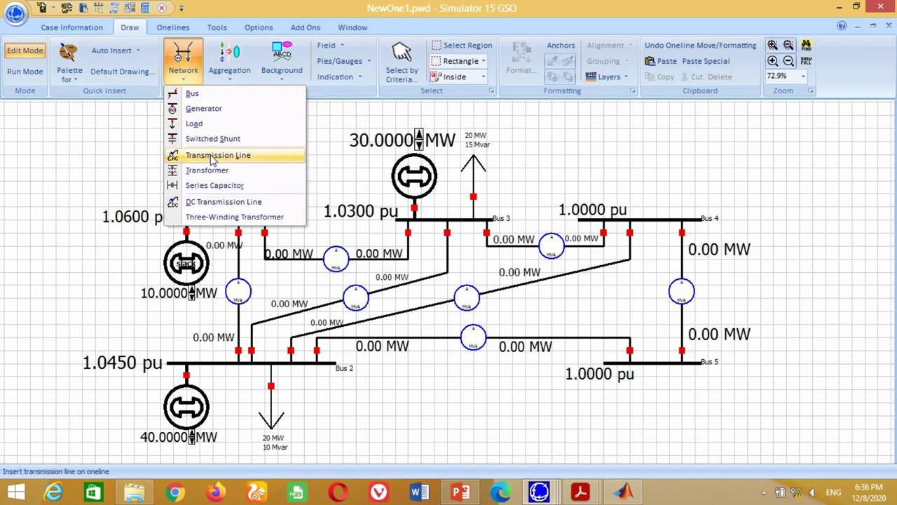
{"action": "left_click", "coordinate": [200, 124]}
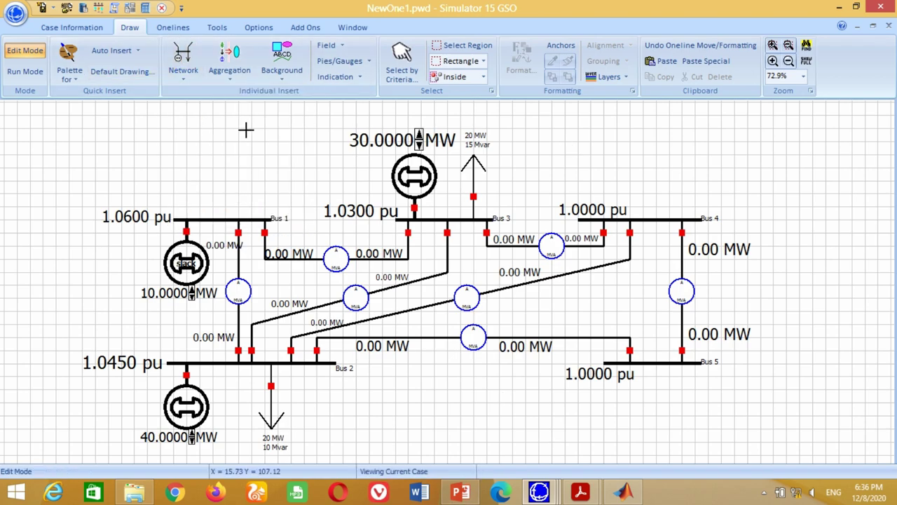
{"action": "left_click", "coordinate": [668, 219]}
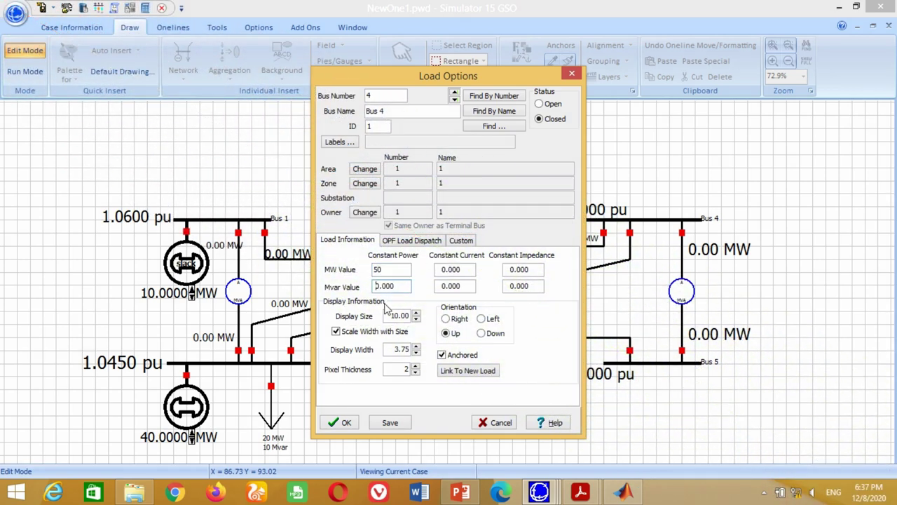
{"action": "left_click", "coordinate": [341, 422]}
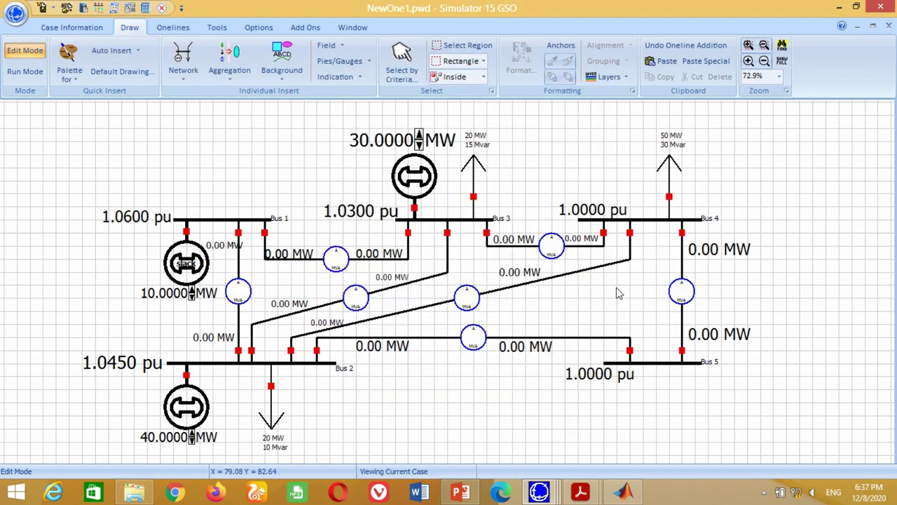
Insert an upward-pointing load of 60 MW and 40 Mvar at Bus 5, between its two line connections
{"action": "left_click", "coordinate": [181, 73]}
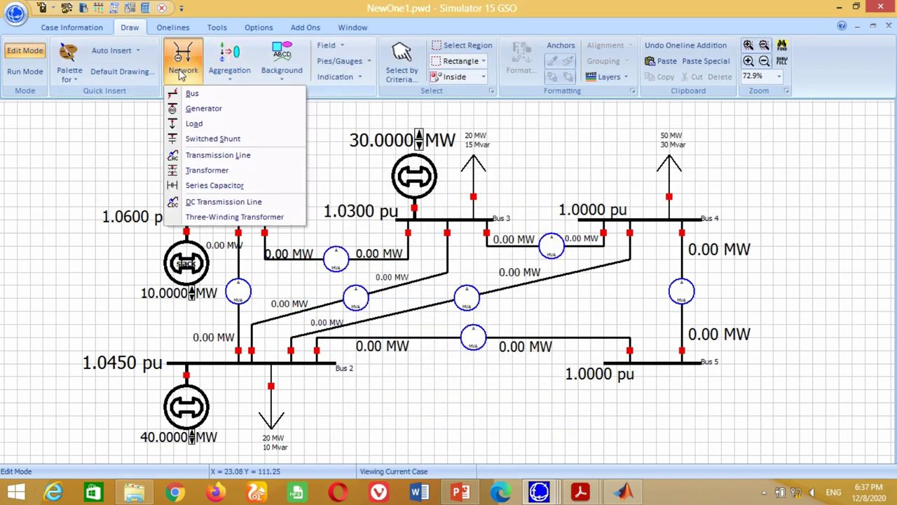
{"action": "left_click", "coordinate": [194, 124]}
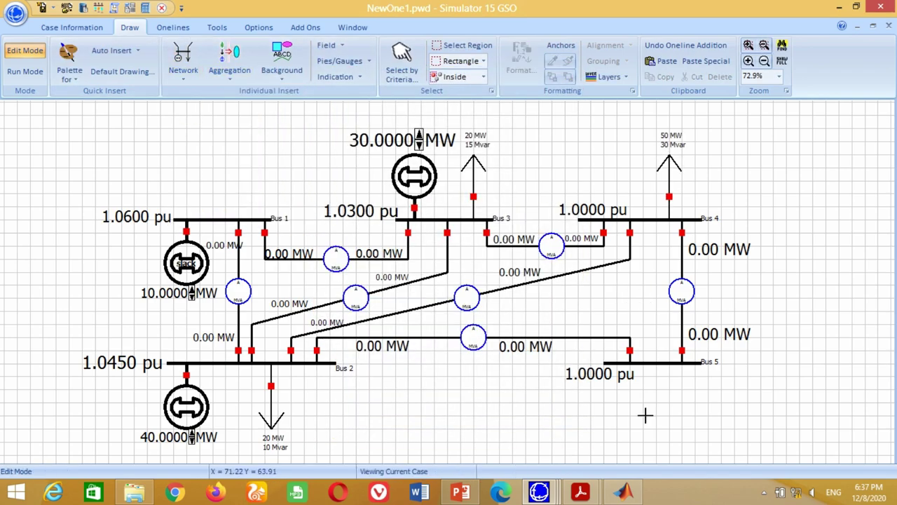
{"action": "left_click", "coordinate": [659, 363]}
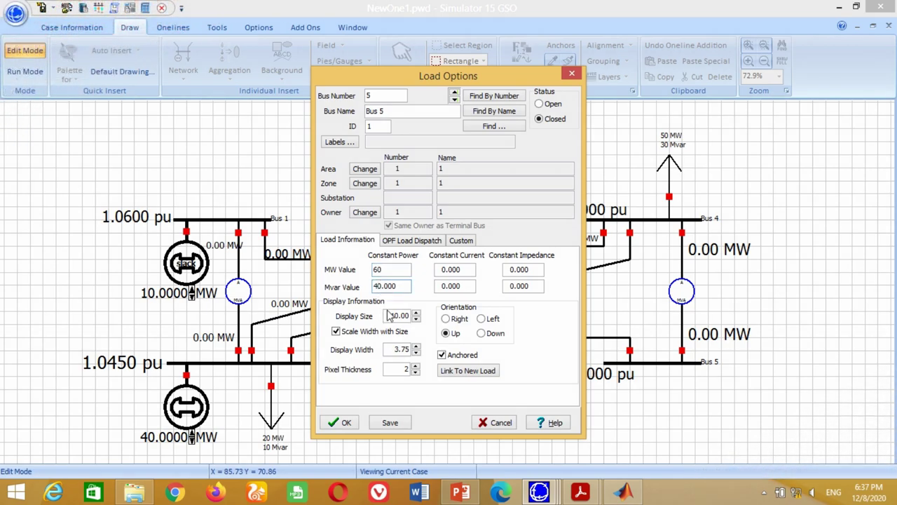
{"action": "left_click", "coordinate": [348, 423]}
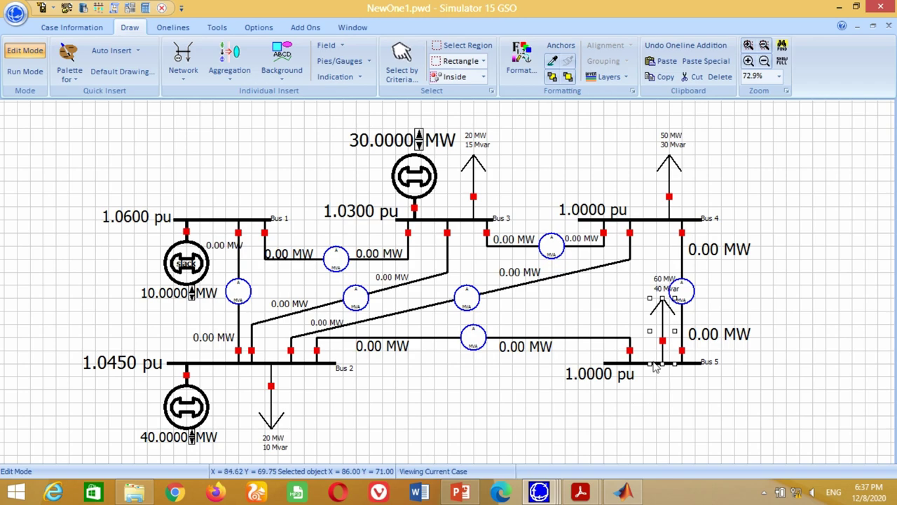
{"action": "left_click", "coordinate": [620, 300]}
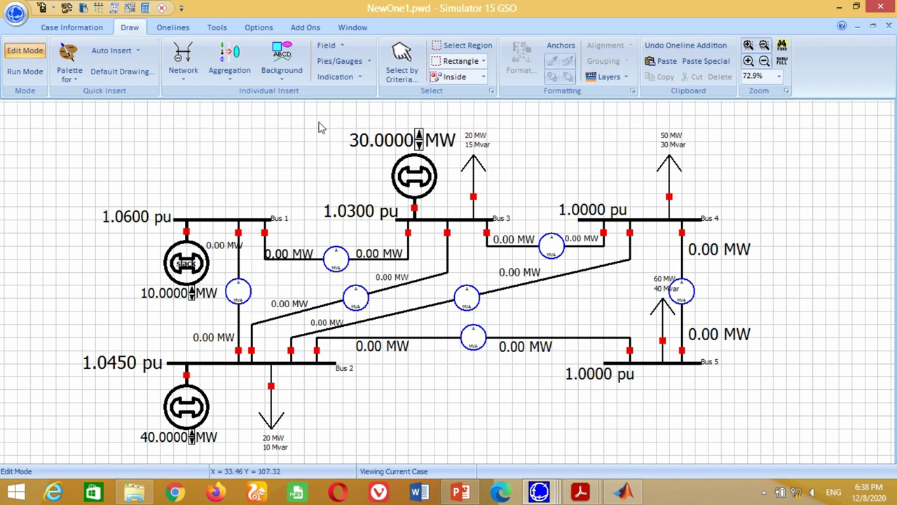
Insert a Gen AGC Status field for the Bus 1 generator and place it beside the generator symbol
{"action": "left_click", "coordinate": [327, 45]}
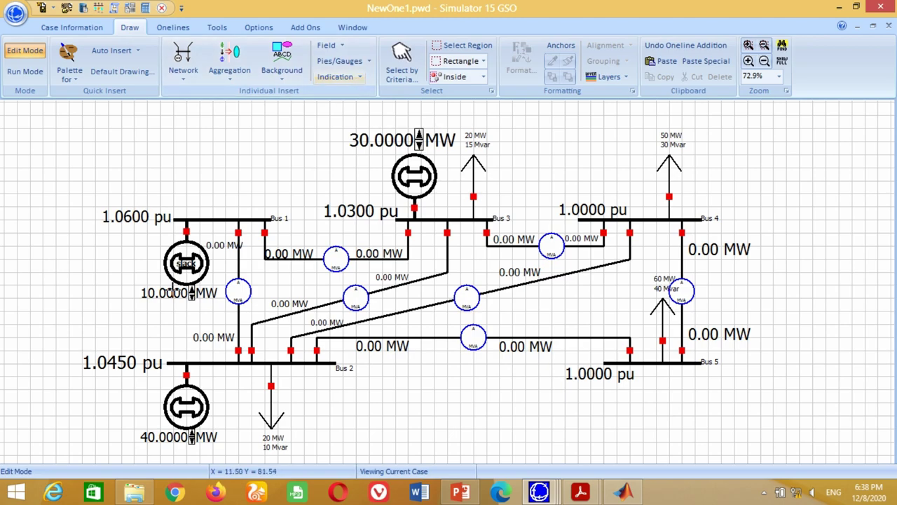
{"action": "left_click", "coordinate": [142, 262]}
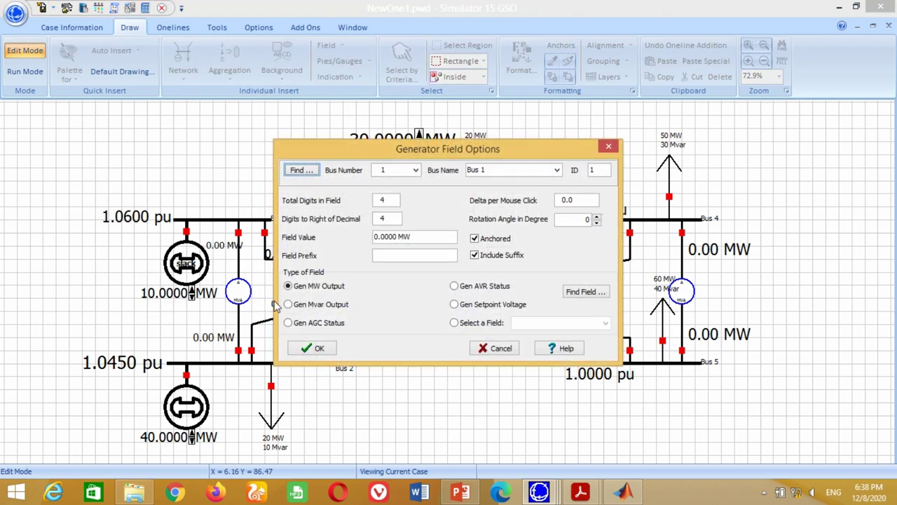
{"action": "left_click", "coordinate": [288, 323]}
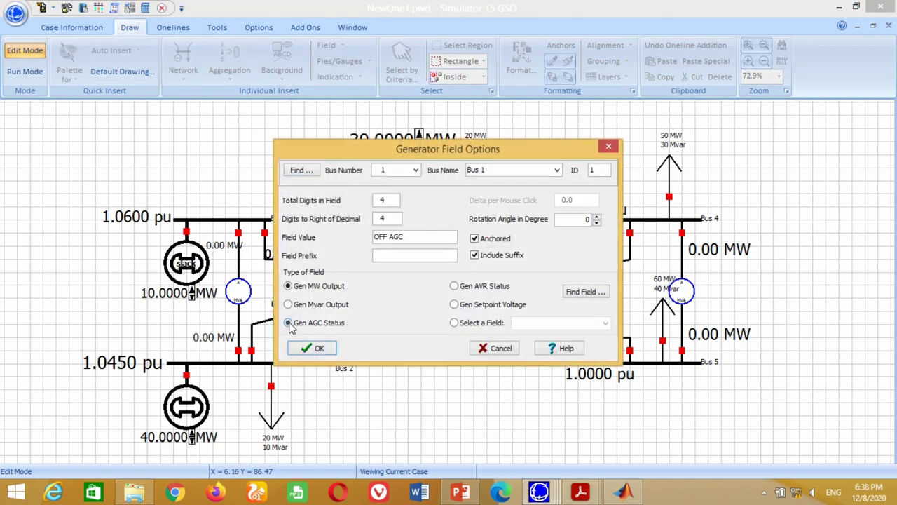
{"action": "left_click", "coordinate": [314, 349]}
{"action": "left_click_drag", "start_coordinate": [147, 270], "coordinate": [140, 263]}
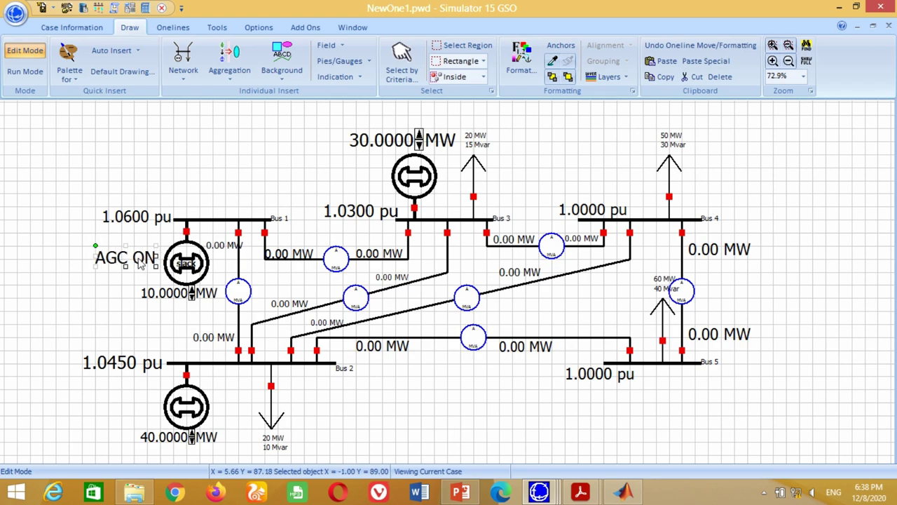
{"action": "left_click", "coordinate": [141, 281]}
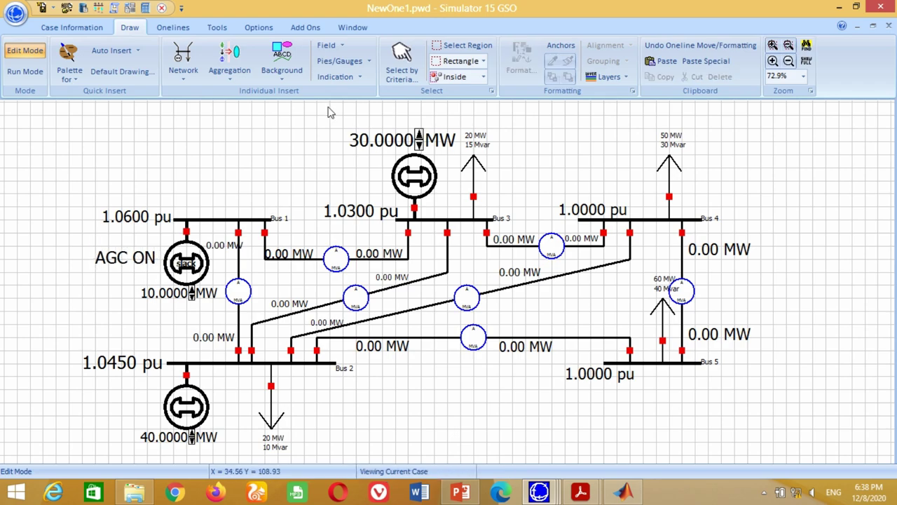
Insert a Gen AGC Status field for the Bus 3 generator beside its symbol
{"action": "left_click", "coordinate": [327, 45]}
{"action": "left_click", "coordinate": [328, 46]}
{"action": "left_click", "coordinate": [377, 176]}
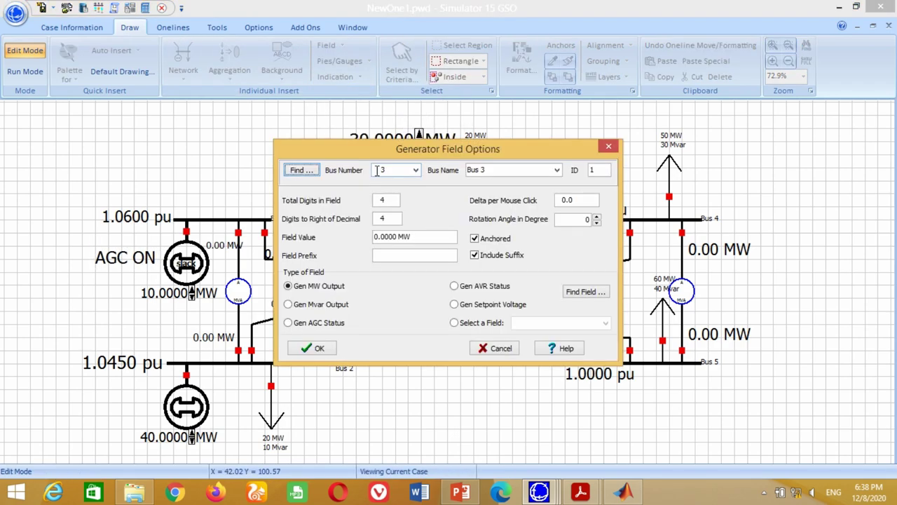
{"action": "left_click", "coordinate": [303, 326]}
{"action": "left_click", "coordinate": [312, 348]}
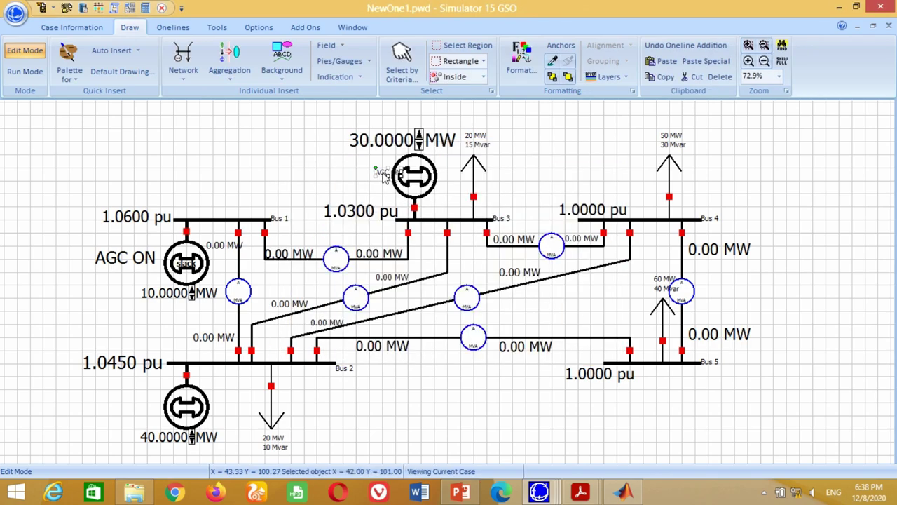
Insert a Gen AGC Status field for the Bus 2 generator beside its symbol
{"action": "left_click", "coordinate": [327, 45]}
{"action": "left_click", "coordinate": [354, 76]}
{"action": "left_click", "coordinate": [156, 410]}
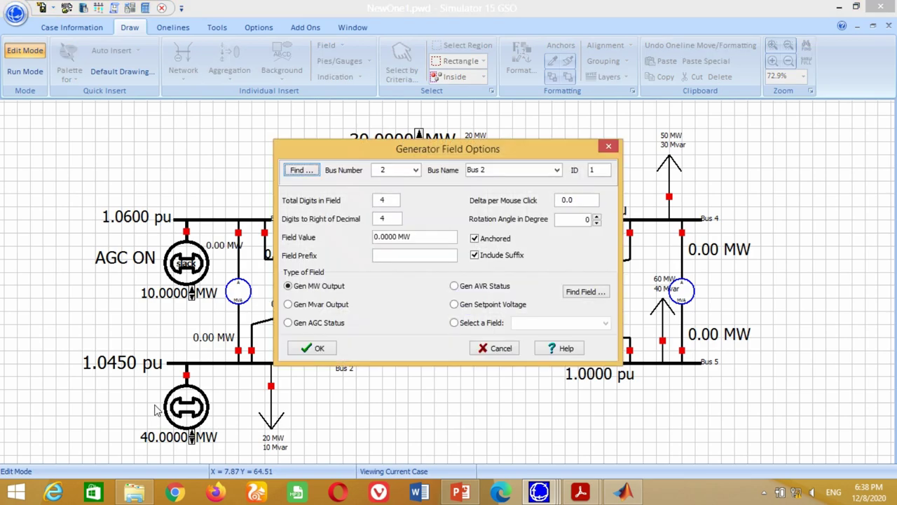
{"action": "left_click", "coordinate": [298, 324]}
{"action": "left_click", "coordinate": [316, 347]}
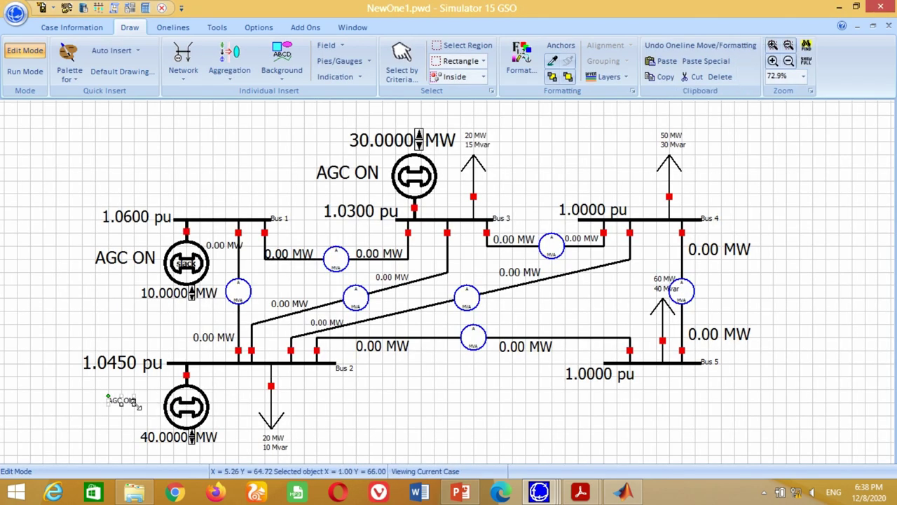
{"action": "left_click", "coordinate": [306, 417]}
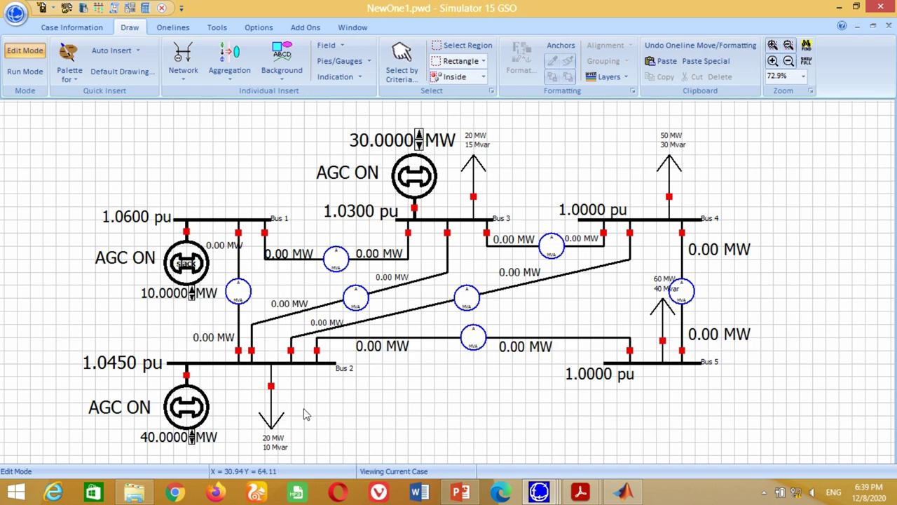
Set the AGC status of Area 1 to ED in the area records, and return to the oneline
{"action": "scroll", "coordinate": [84, 63], "scroll_direction": "up", "scroll_amount": 1}
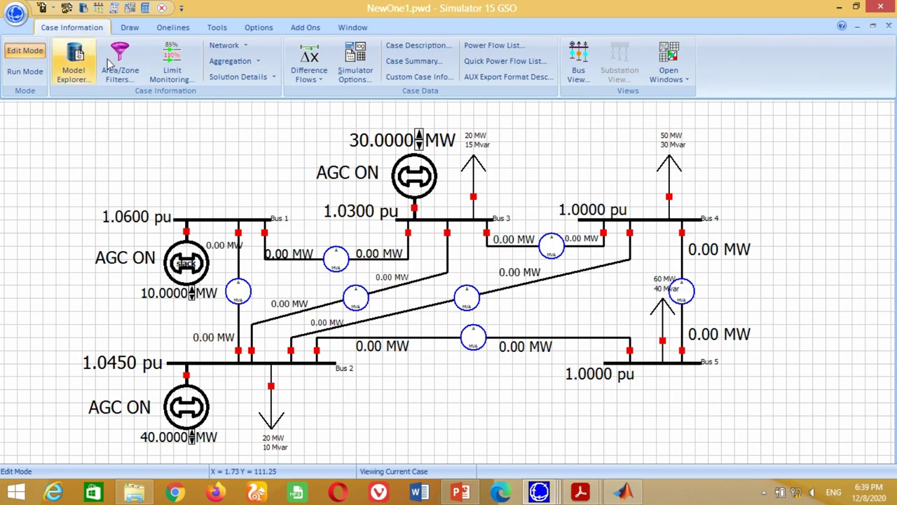
{"action": "left_click", "coordinate": [247, 63]}
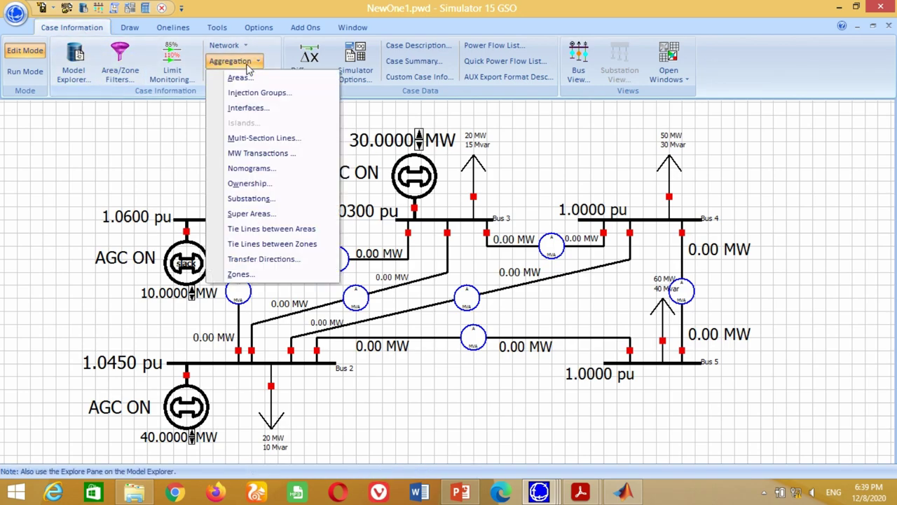
{"action": "left_click", "coordinate": [238, 78]}
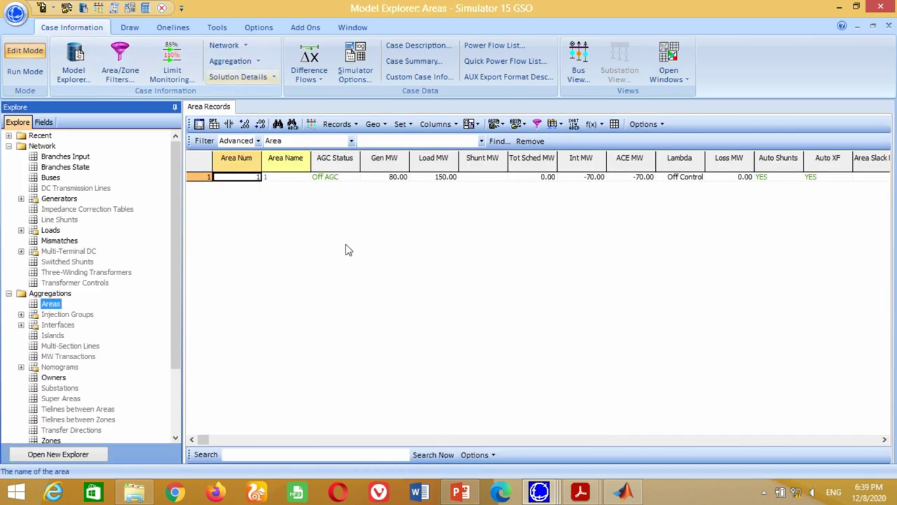
{"action": "left_click", "coordinate": [354, 178]}
{"action": "left_click", "coordinate": [355, 178]}
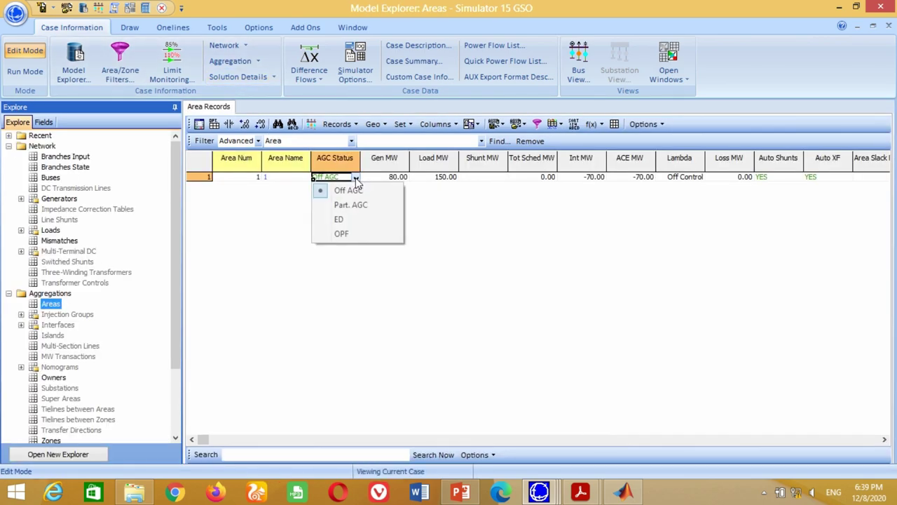
{"action": "left_click", "coordinate": [348, 222]}
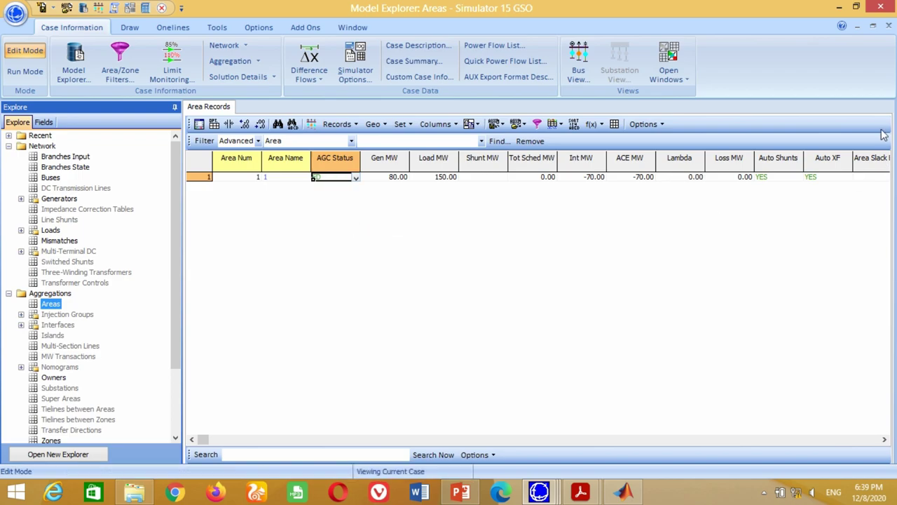
{"action": "left_click", "coordinate": [888, 26]}
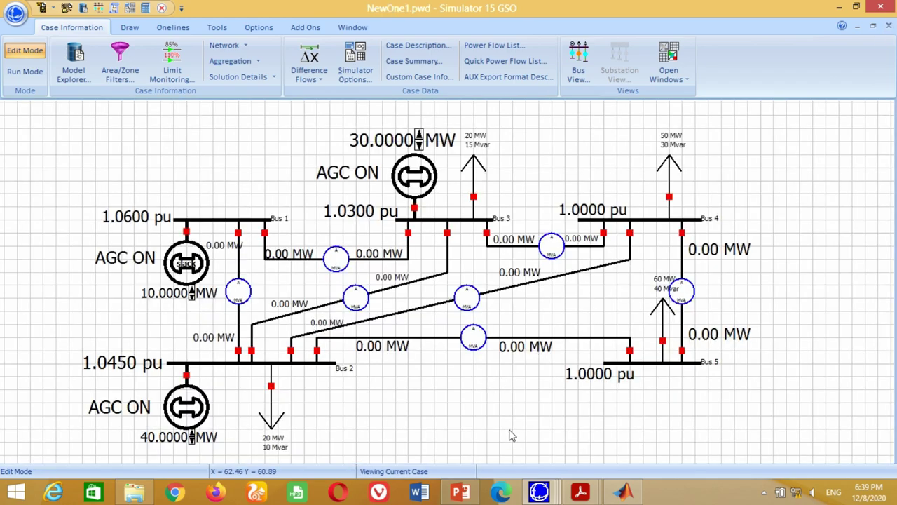
Insert an Area 1 field of type Hourly Cost ($/hr) in the empty space below Bus 5
{"action": "left_click", "coordinate": [130, 27]}
{"action": "left_click", "coordinate": [336, 45]}
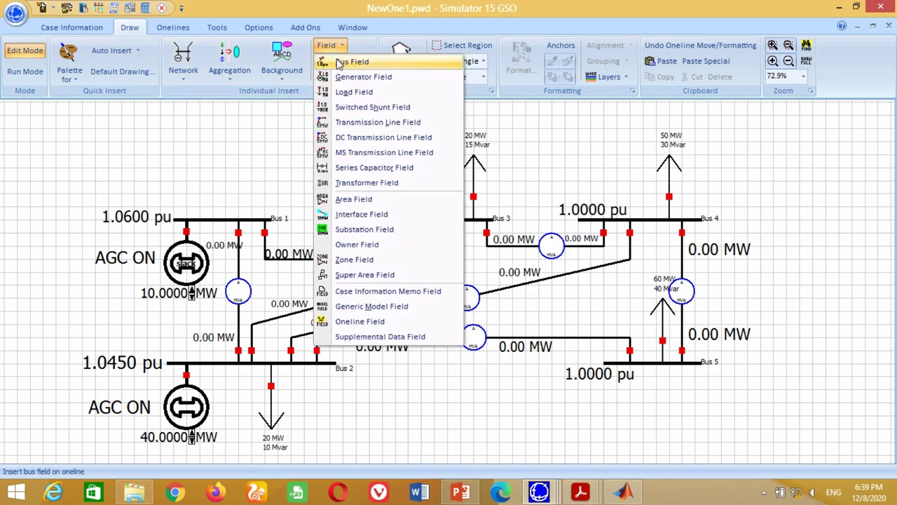
{"action": "left_click", "coordinate": [355, 201]}
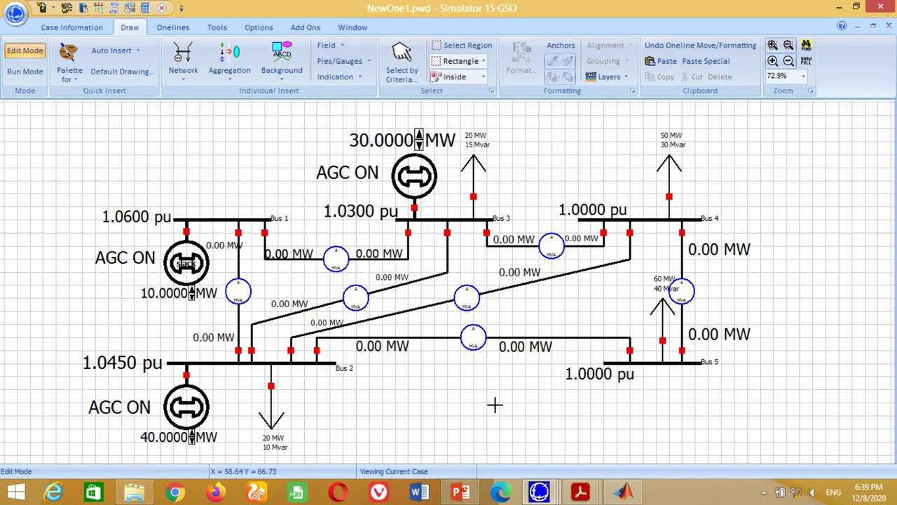
{"action": "left_click", "coordinate": [611, 413]}
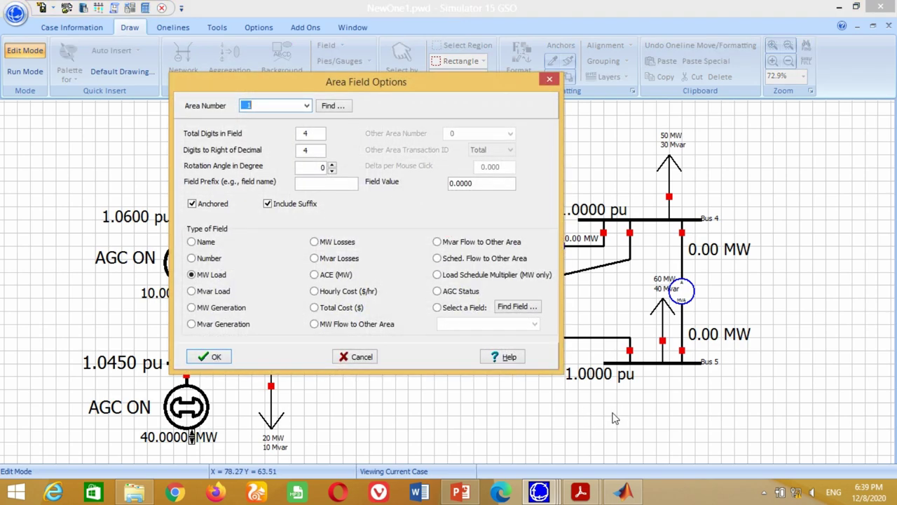
{"action": "left_click", "coordinate": [315, 292]}
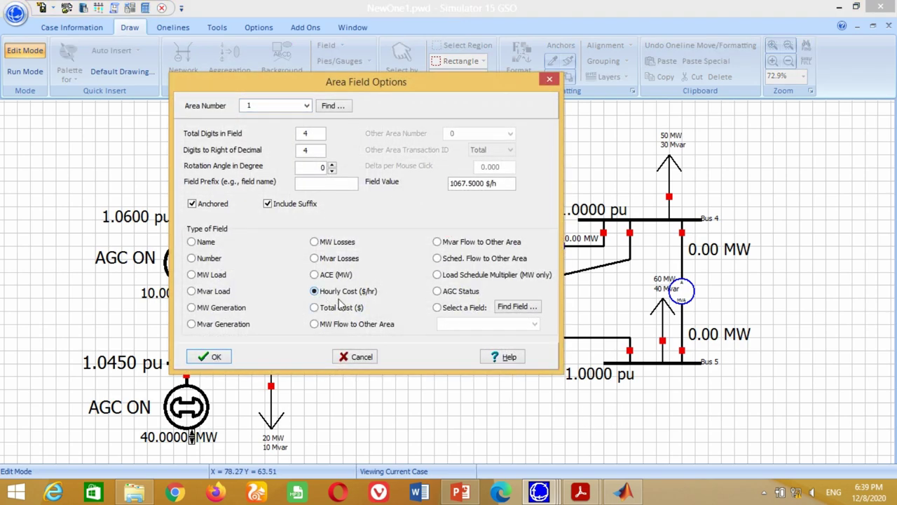
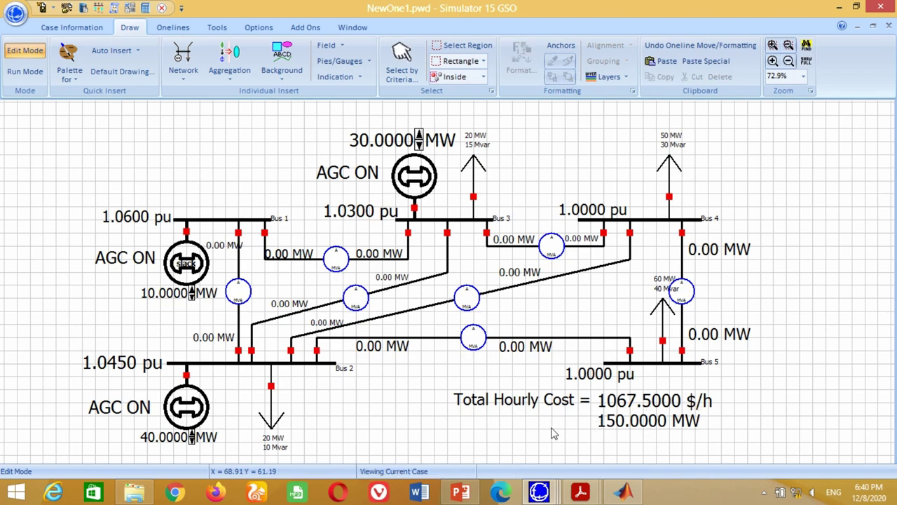
Add the text label "Total Load =" and align it beside the area's MW load field
{"action": "left_click", "coordinate": [282, 64]}
{"action": "left_click", "coordinate": [291, 92]}
{"action": "left_click", "coordinate": [460, 424]}
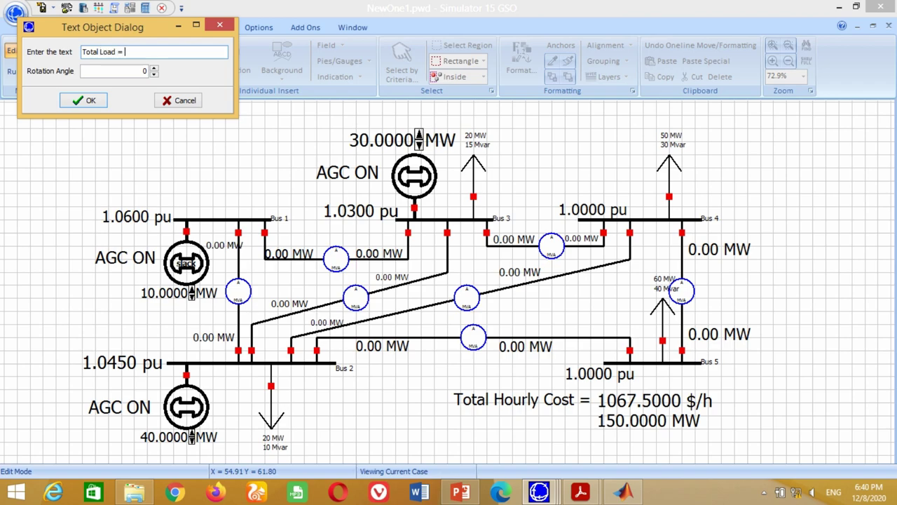
{"action": "type", "text": "Total Load ="}
{"action": "left_click", "coordinate": [83, 101]}
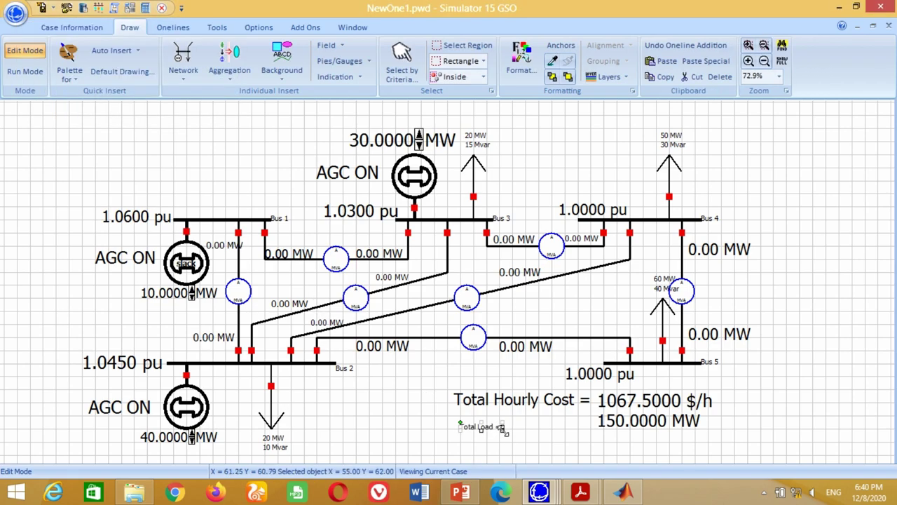
{"action": "left_click_drag", "start_coordinate": [529, 443], "coordinate": [559, 430]}
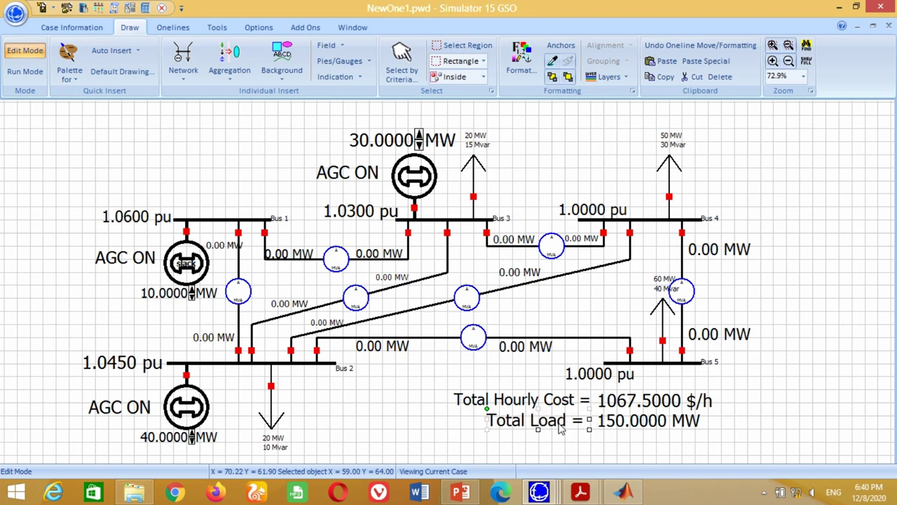
{"action": "left_click", "coordinate": [561, 434]}
Insert an Area 1 field of type MW Losses and position it directly under the total load value
{"action": "scroll", "coordinate": [332, 395], "scroll_direction": "down", "scroll_amount": 1}
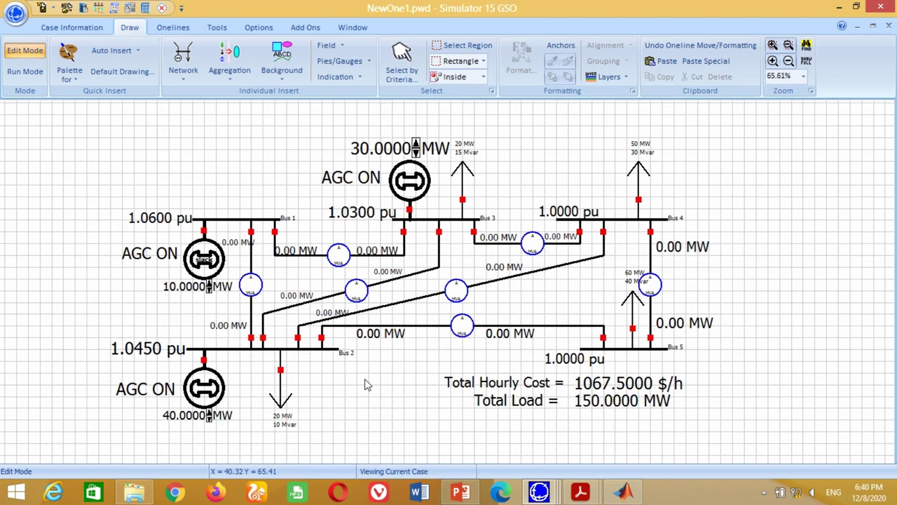
{"action": "scroll", "coordinate": [364, 385], "scroll_direction": "down", "scroll_amount": 1}
{"action": "left_click", "coordinate": [327, 45]}
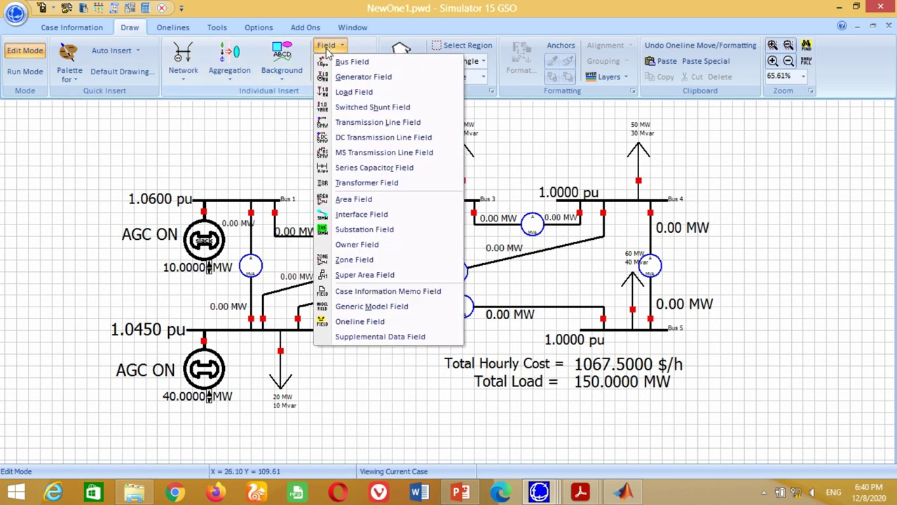
{"action": "left_click", "coordinate": [347, 201]}
{"action": "left_click", "coordinate": [585, 405]}
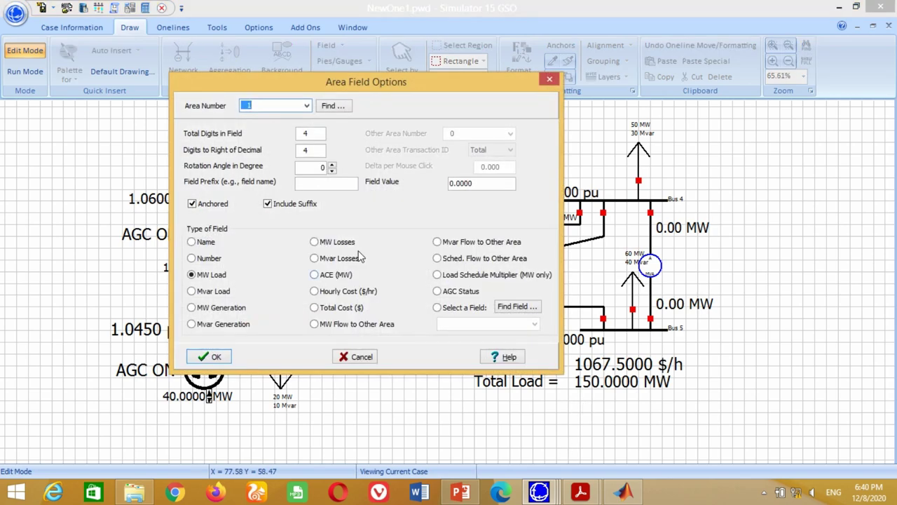
{"action": "left_click", "coordinate": [314, 242]}
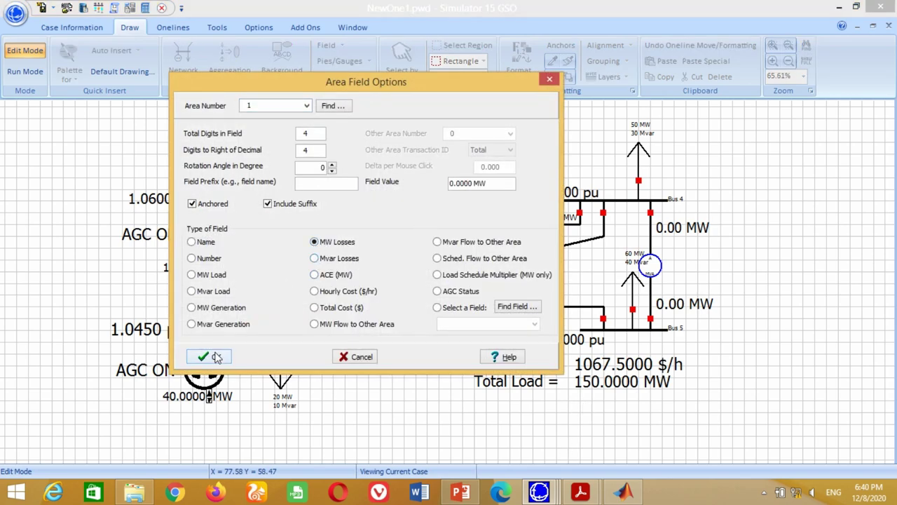
{"action": "left_click", "coordinate": [210, 357]}
{"action": "left_click", "coordinate": [592, 407]}
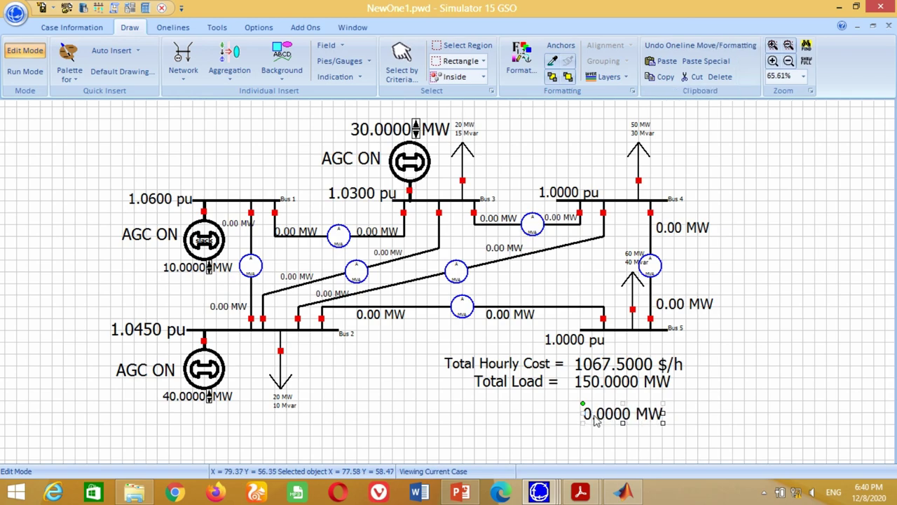
{"action": "left_click_drag", "start_coordinate": [593, 407], "coordinate": [585, 401]}
Add the text label "MW Losses =" and align it beside the MW losses field
{"action": "left_click", "coordinate": [281, 68]}
{"action": "left_click", "coordinate": [288, 94]}
{"action": "left_click", "coordinate": [463, 401]}
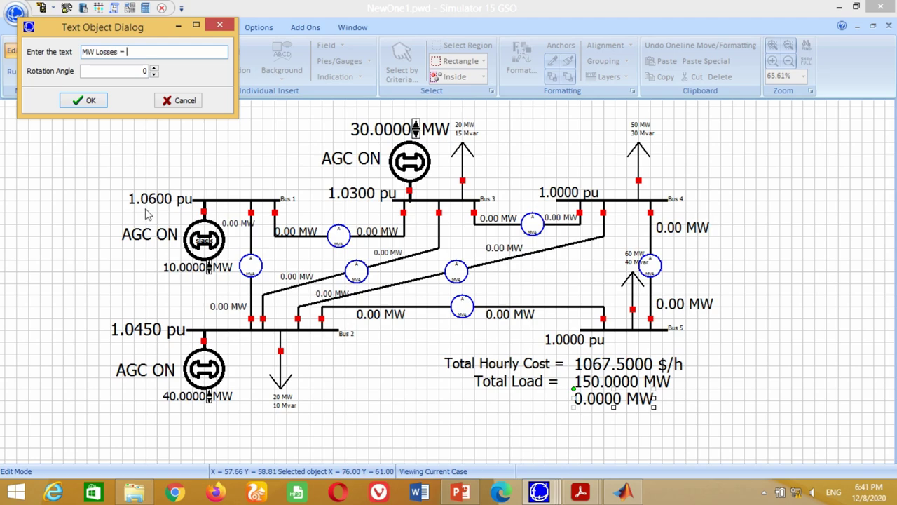
{"action": "left_click", "coordinate": [85, 100]}
{"action": "left_click_drag", "start_coordinate": [528, 405], "coordinate": [545, 406]}
{"action": "left_click", "coordinate": [563, 407]}
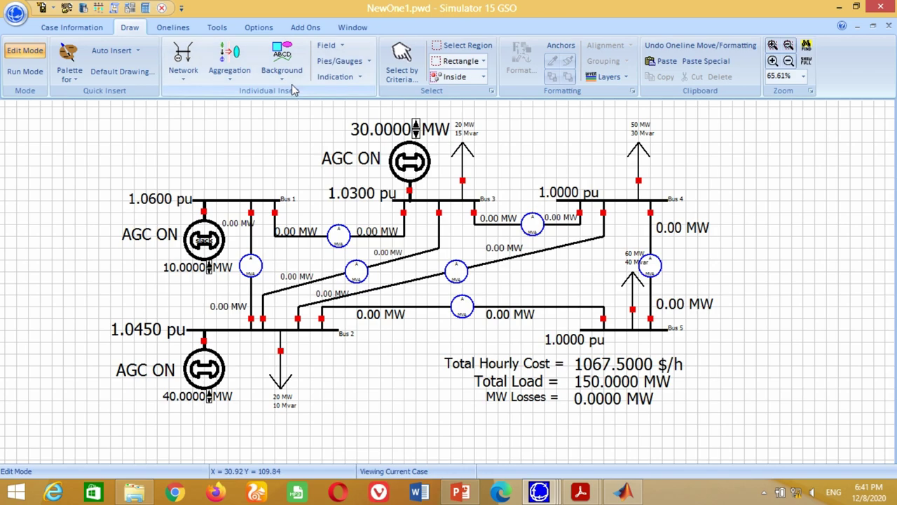
Insert an Area 1 field showing OPF\Lambda and position it directly under the MW losses value
{"action": "left_click", "coordinate": [327, 44]}
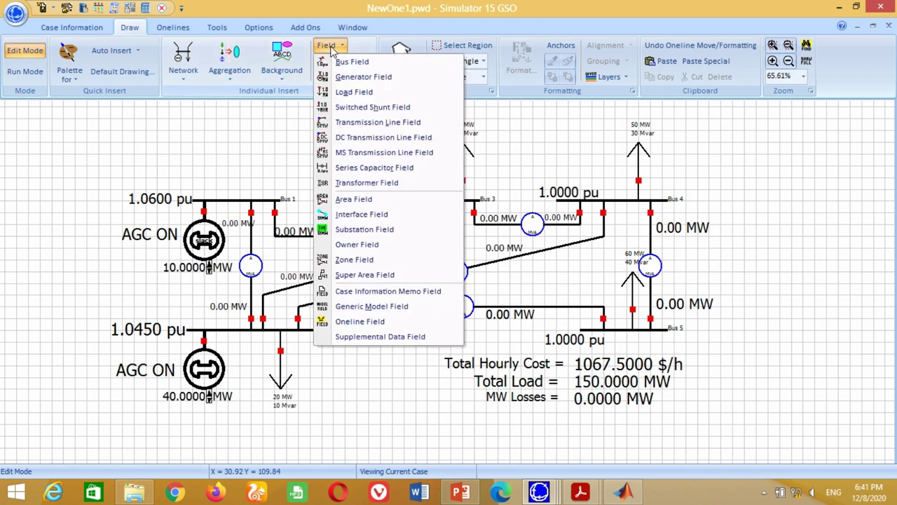
{"action": "left_click", "coordinate": [365, 203]}
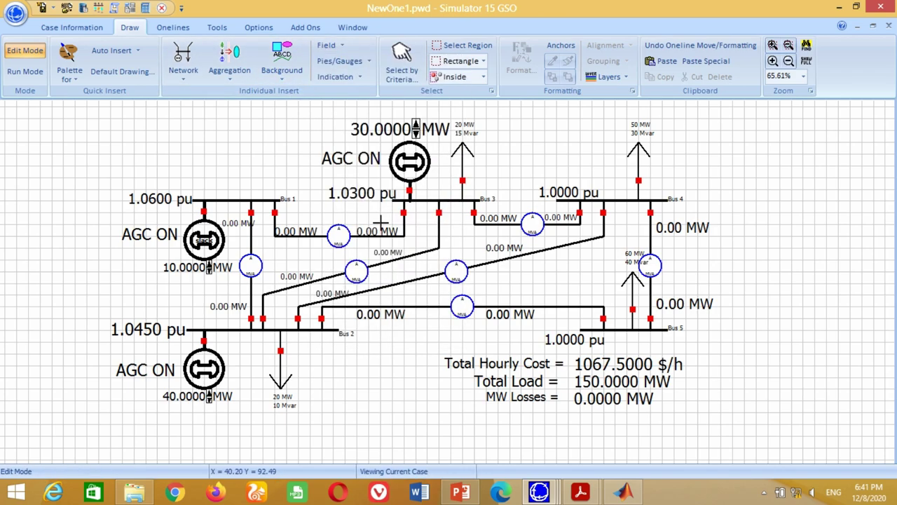
{"action": "left_click", "coordinate": [582, 430]}
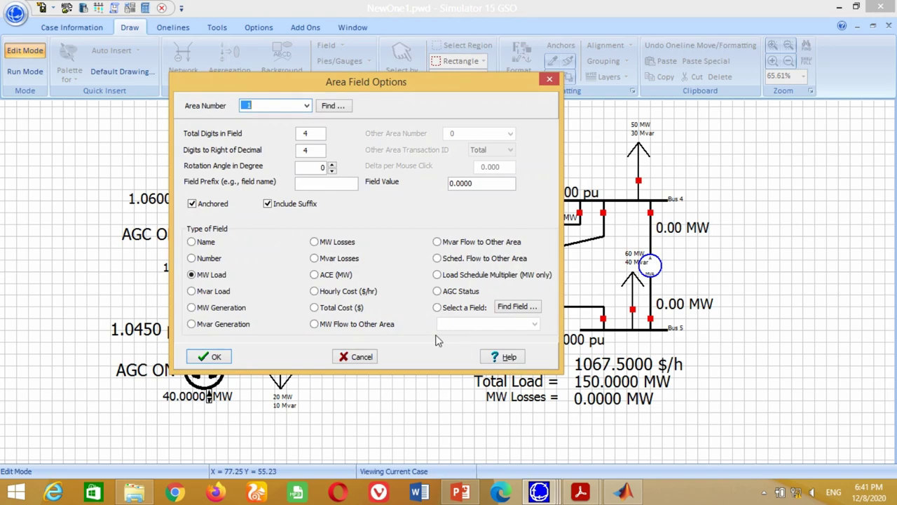
{"action": "left_click", "coordinate": [437, 307]}
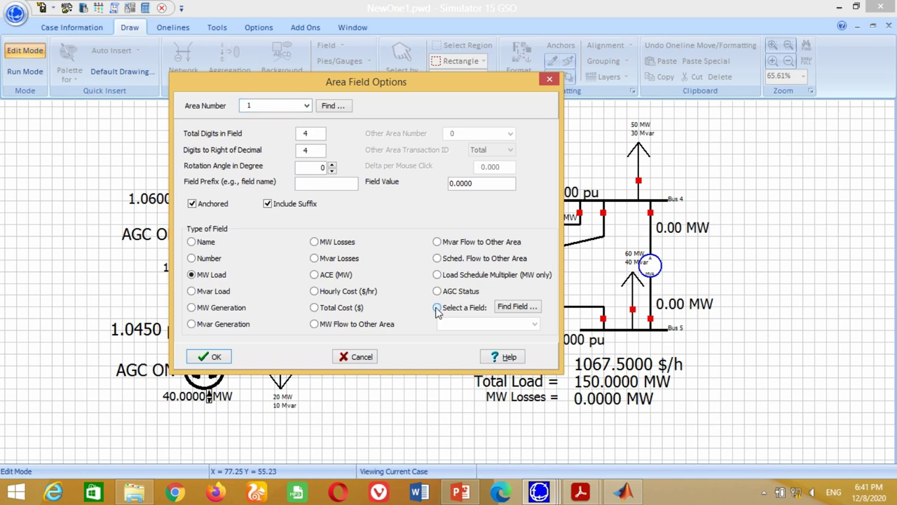
{"action": "left_click", "coordinate": [535, 324]}
{"action": "left_click_drag", "start_coordinate": [682, 95], "coordinate": [681, 228]}
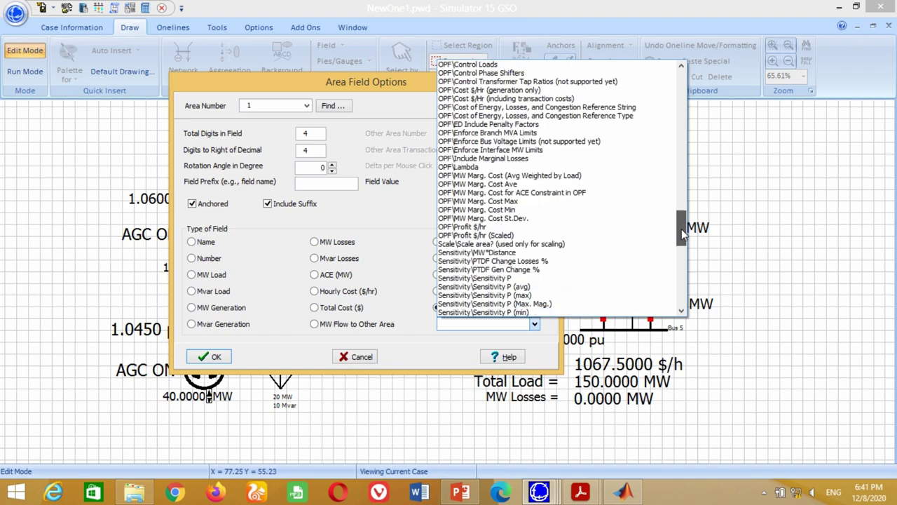
{"action": "left_click", "coordinate": [469, 168]}
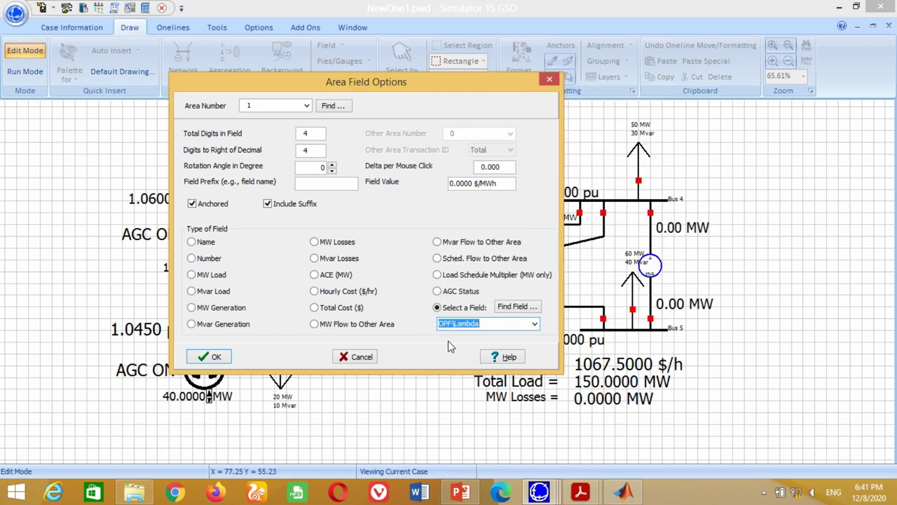
{"action": "left_click", "coordinate": [213, 357]}
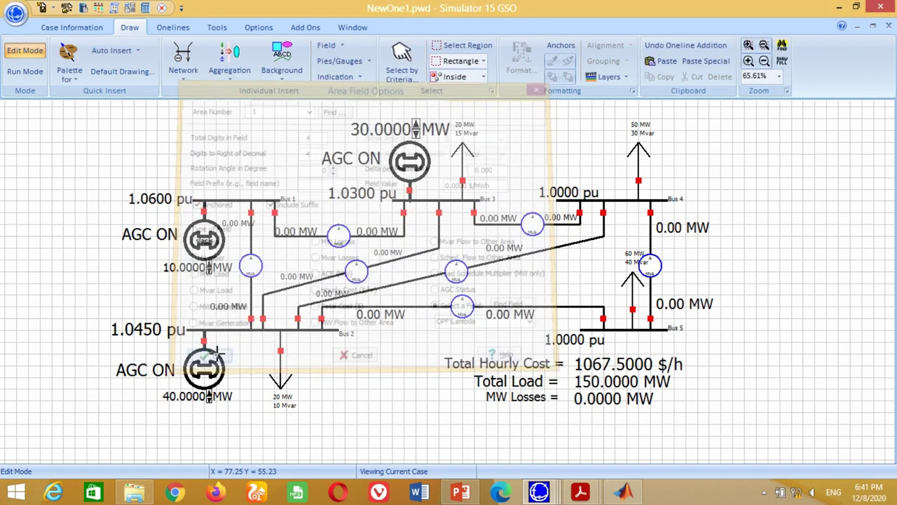
{"action": "mouse_move", "coordinate": [621, 429]}
{"action": "left_mouse_down"}
{"action": "mouse_move", "coordinate": [677, 440]}
{"action": "mouse_move", "coordinate": [622, 418]}
{"action": "left_mouse_up"}
Add the text label "Incremental Cost =", enlarge it to match the neighbouring labels and align it beside the lambda field
{"action": "left_click", "coordinate": [282, 70]}
{"action": "left_click", "coordinate": [291, 90]}
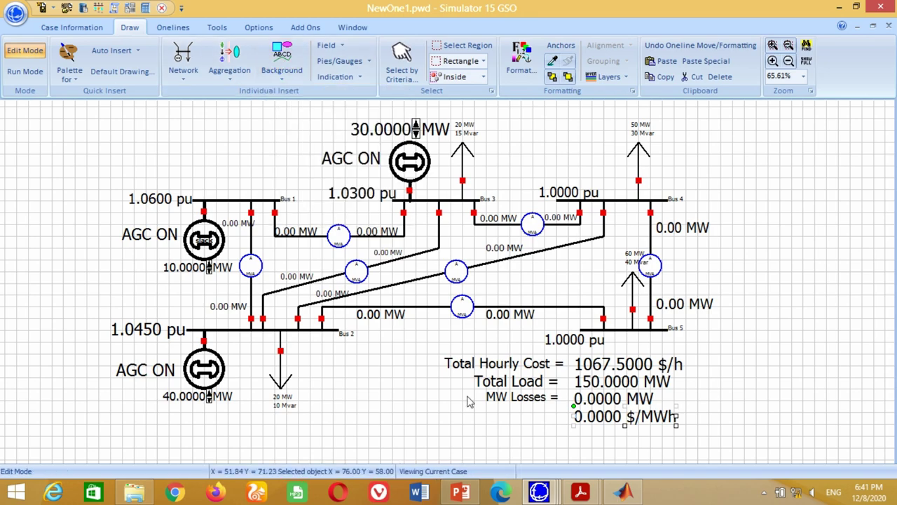
{"action": "left_click", "coordinate": [475, 427]}
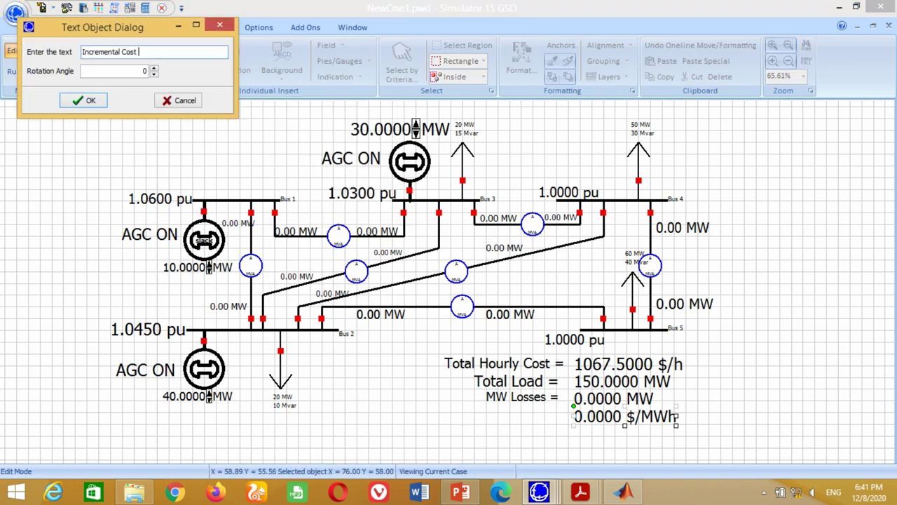
{"action": "left_click", "coordinate": [82, 101]}
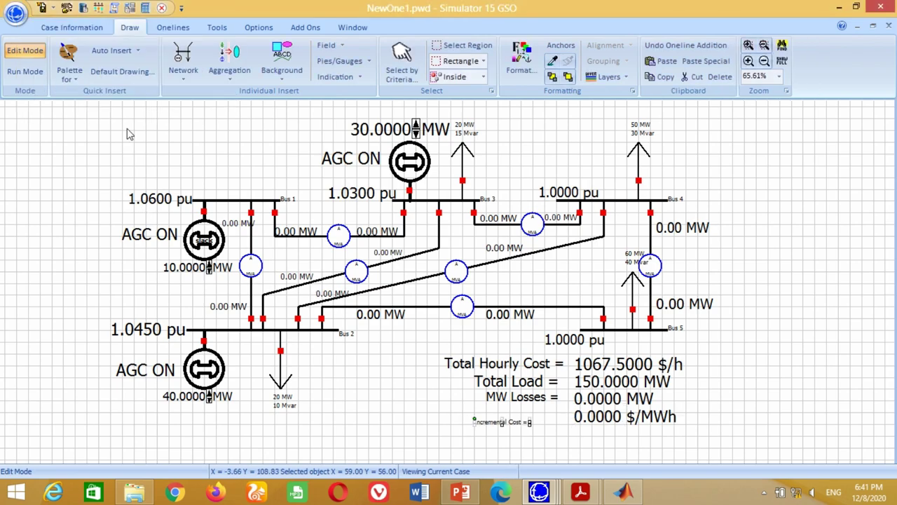
{"action": "mouse_move", "coordinate": [531, 425]}
{"action": "left_mouse_down"}
{"action": "mouse_move", "coordinate": [609, 446]}
{"action": "mouse_move", "coordinate": [527, 421]}
{"action": "left_mouse_up"}
{"action": "left_click", "coordinate": [574, 431]}
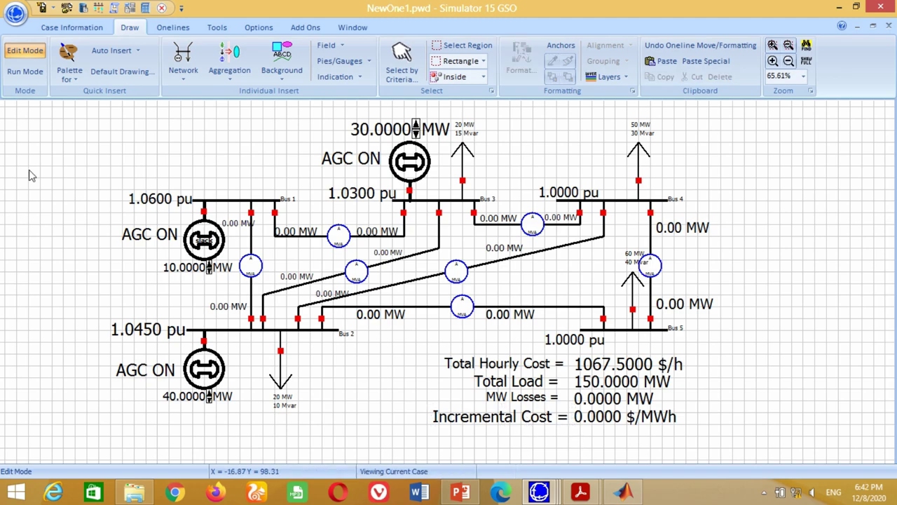
Switch the case to Run Mode and start the power flow solution animation
{"action": "left_click", "coordinate": [23, 72]}
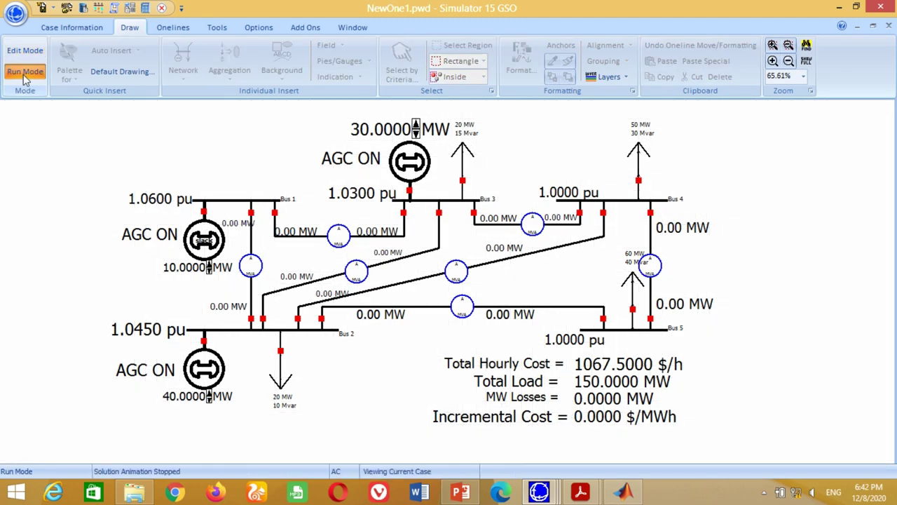
{"action": "left_click", "coordinate": [225, 30]}
{"action": "left_click", "coordinate": [230, 47]}
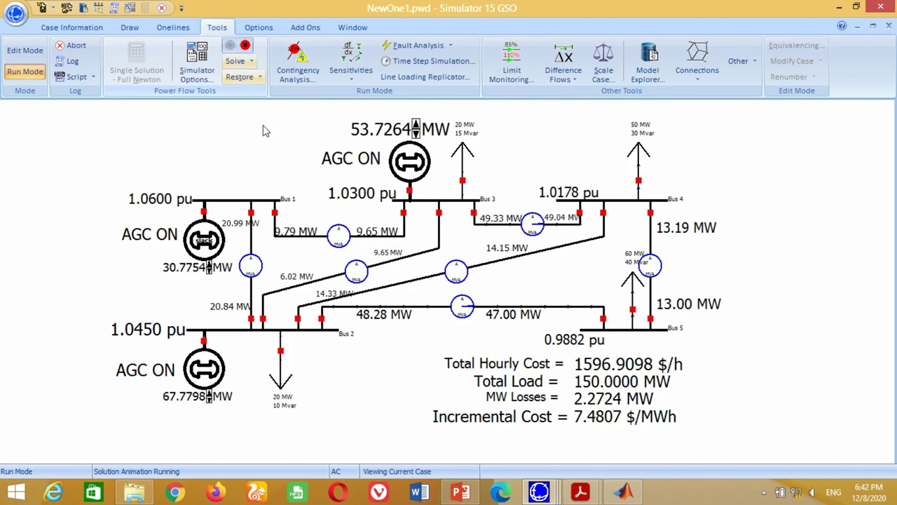